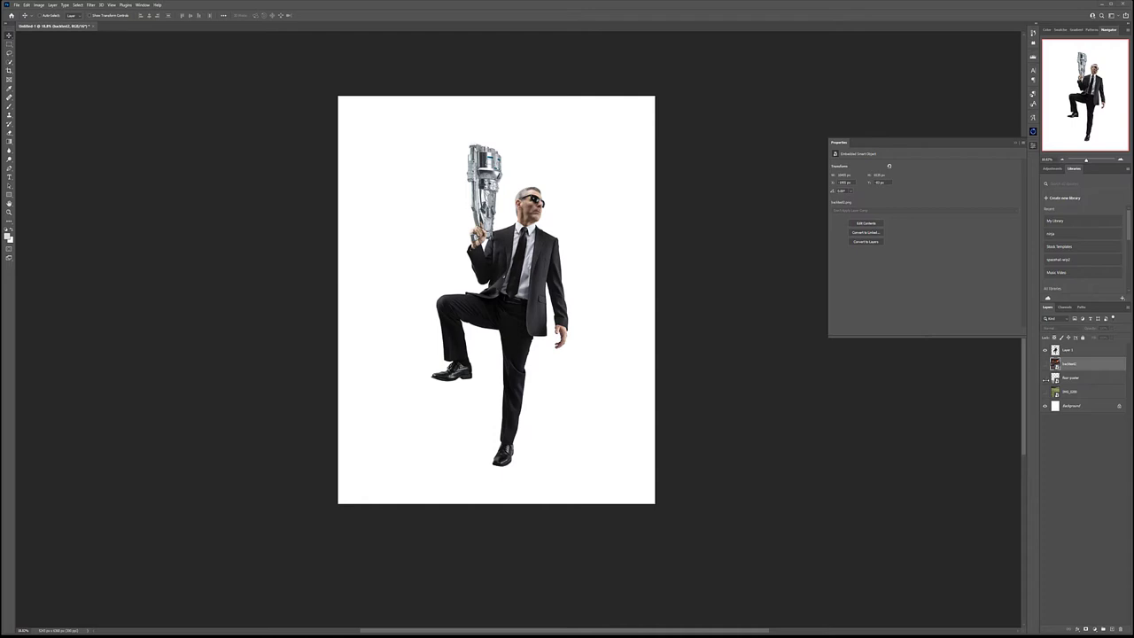
- Make the cobblestone floor poster layer visible and select it
click(1045, 378)
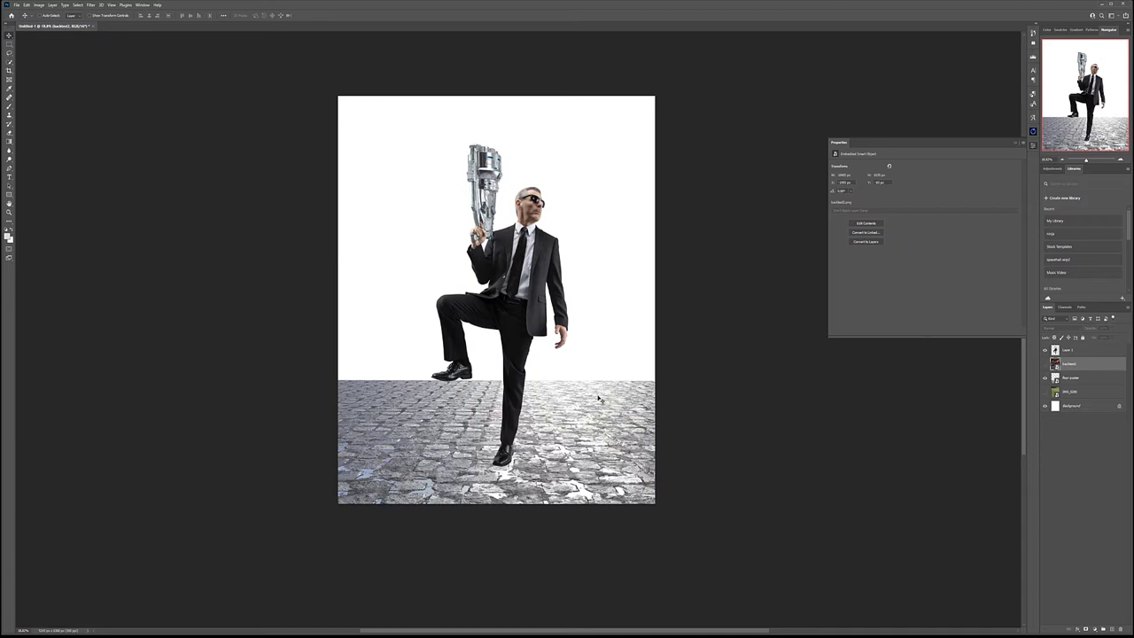
click(1077, 378)
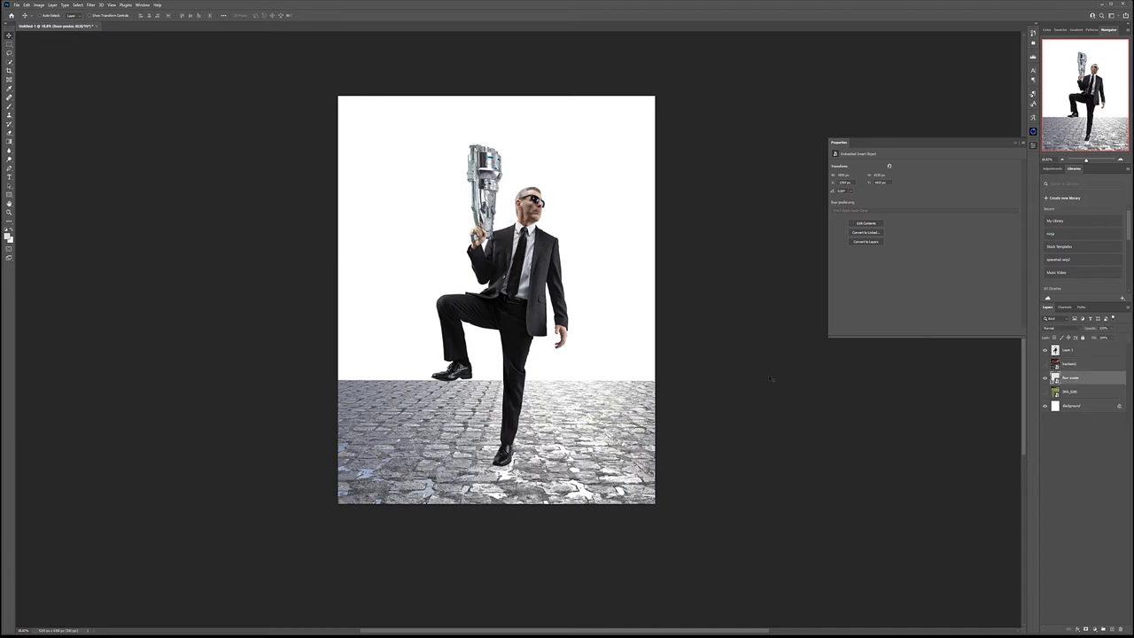
- Free-transform the cobblestone floor, pulling its top edge up to raise the horizon
key(ctrl+t)
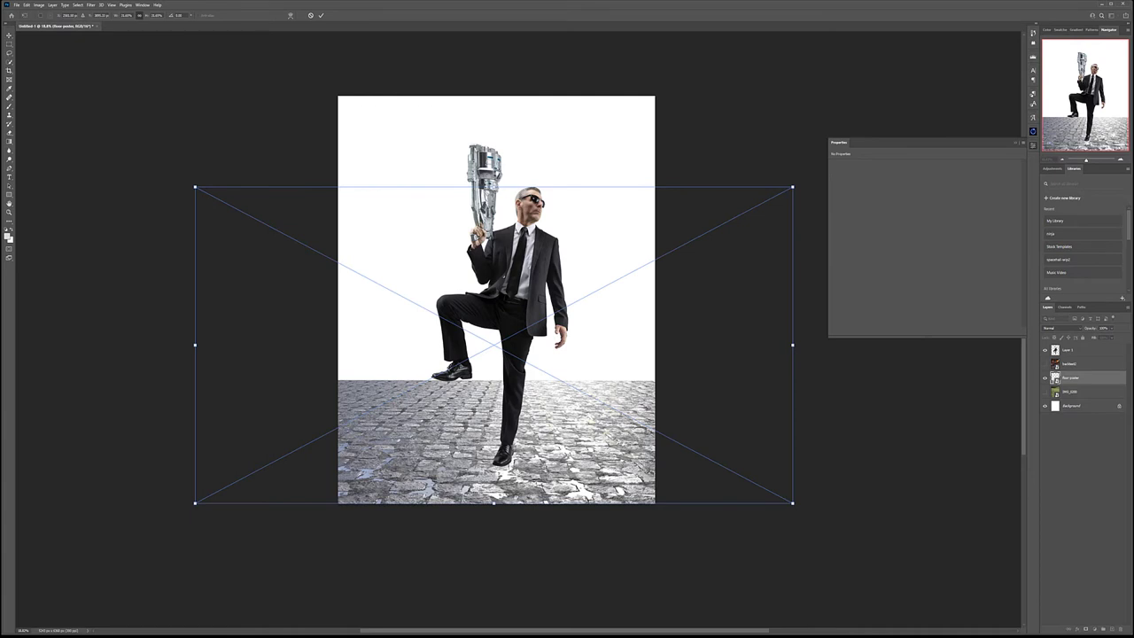
drag(494, 187, 493, 85)
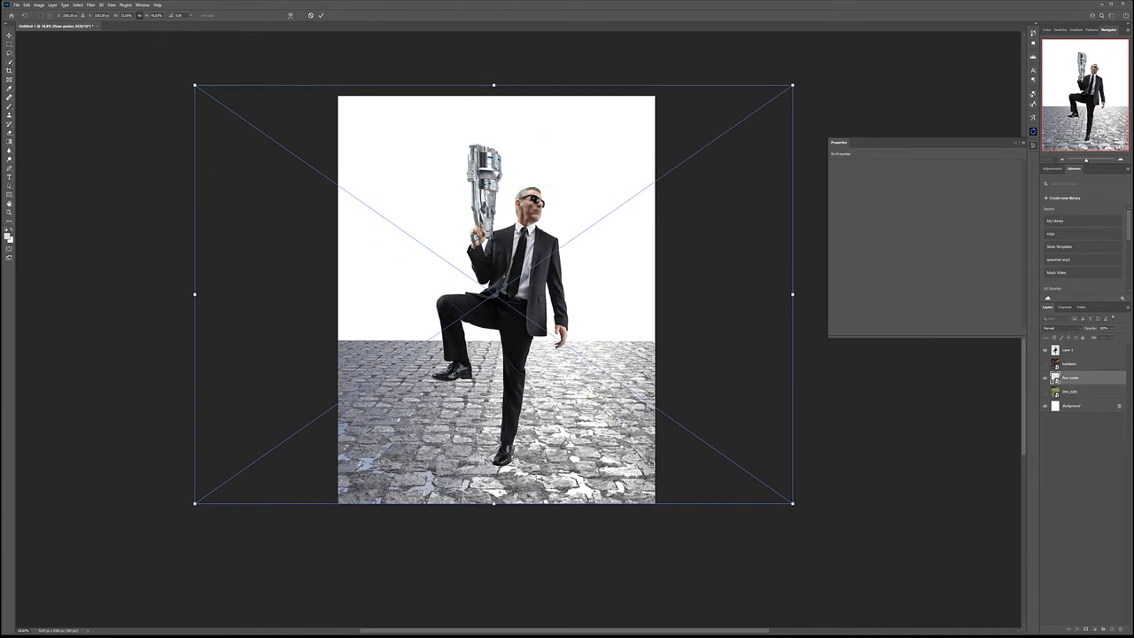
key(Return)
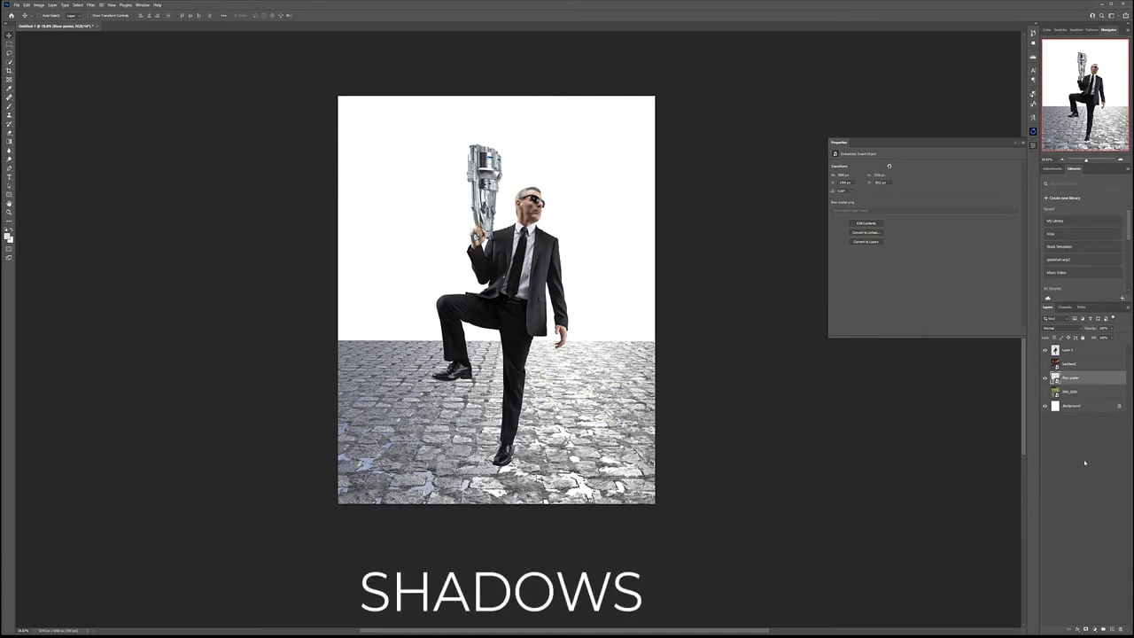
- Add a new layer above the floor with Multiply blend mode
click(1114, 628)
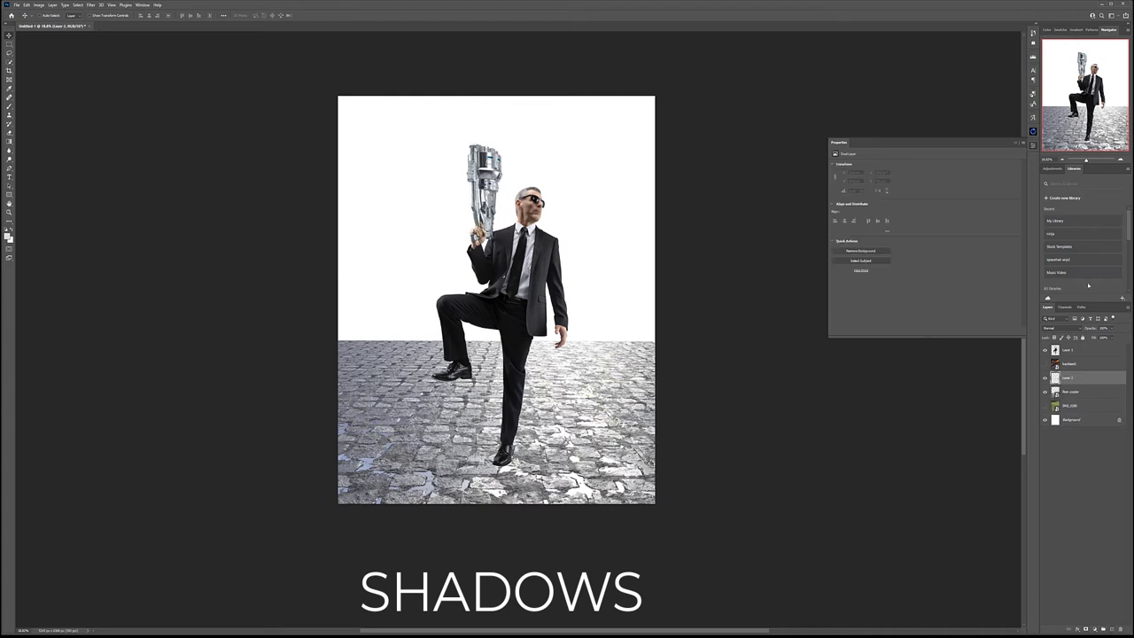
click(1068, 332)
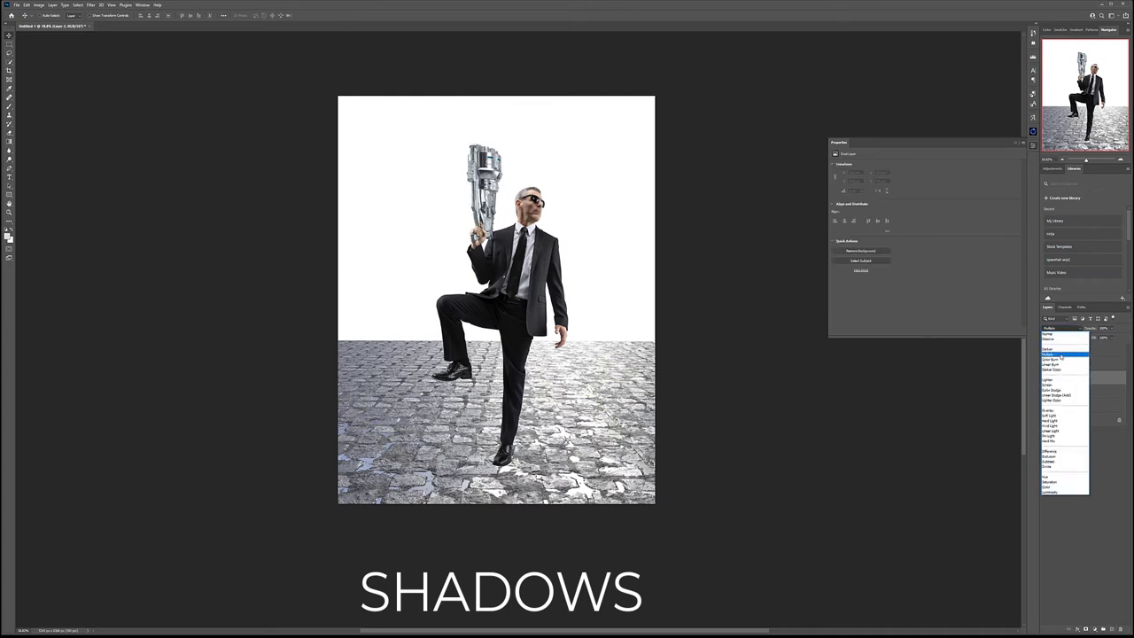
click(1068, 360)
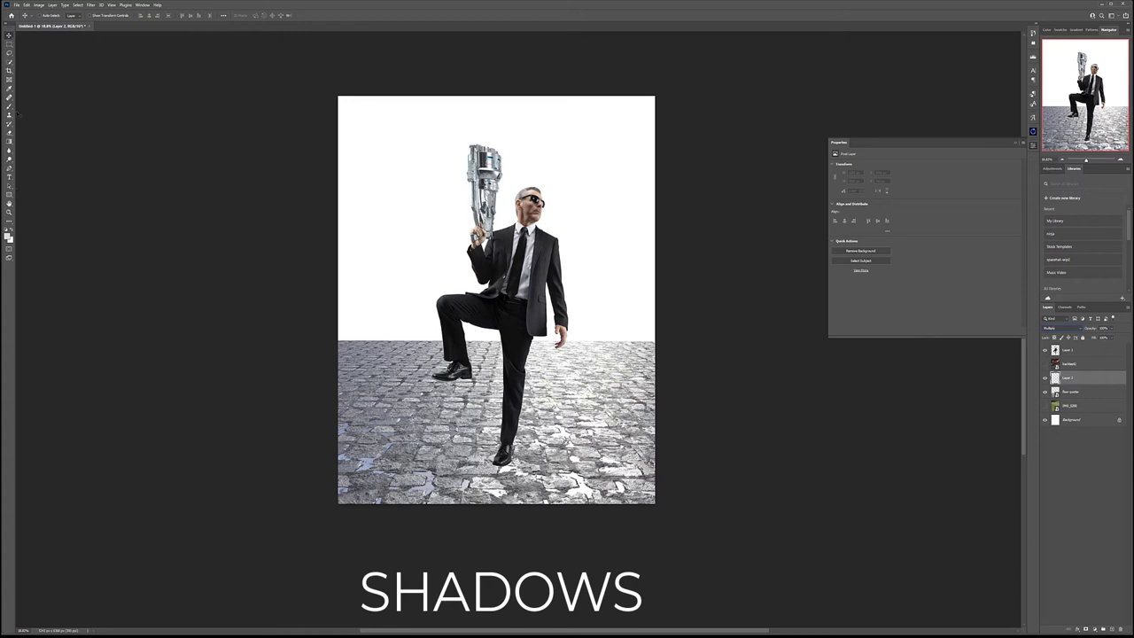
- Brush soft dark shadow strokes around the man's planted shoe
click(8, 106)
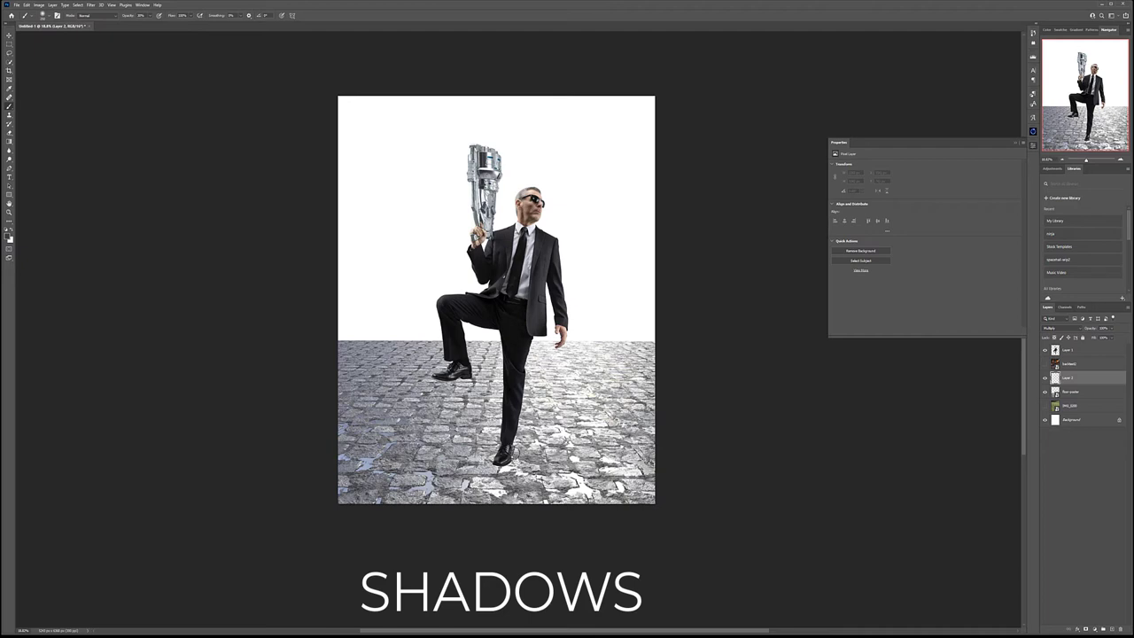
drag(512, 452, 501, 462)
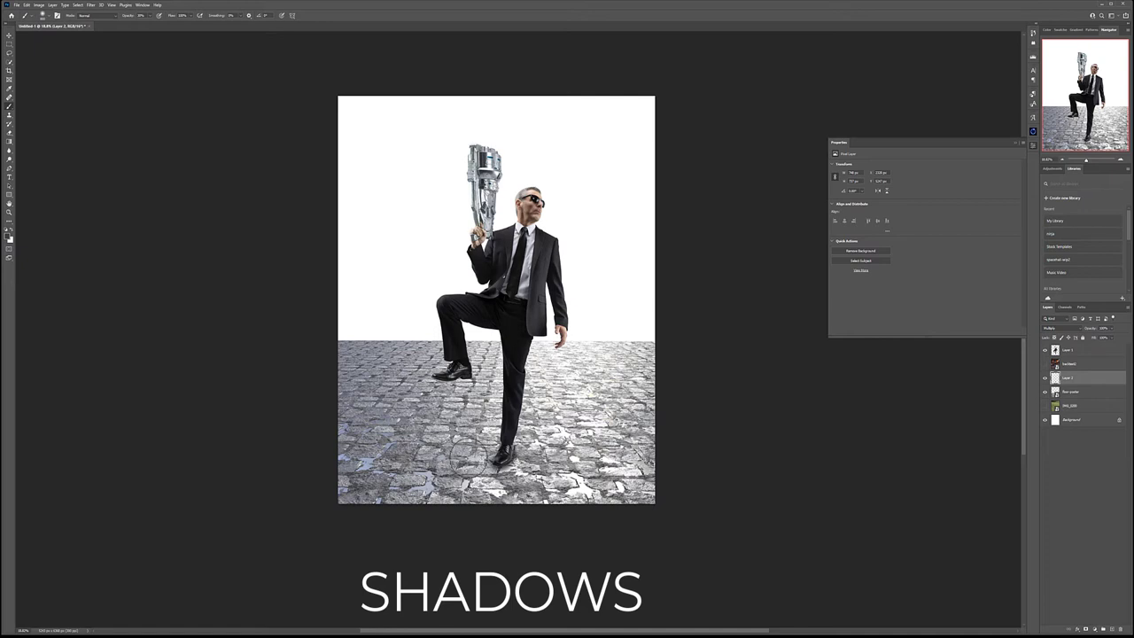
mouse_move(468, 455)
mouse_down()
mouse_move(496, 470)
mouse_move(524, 457)
mouse_move(443, 447)
mouse_move(470, 479)
mouse_move(531, 476)
mouse_move(480, 491)
mouse_move(496, 468)
mouse_up()
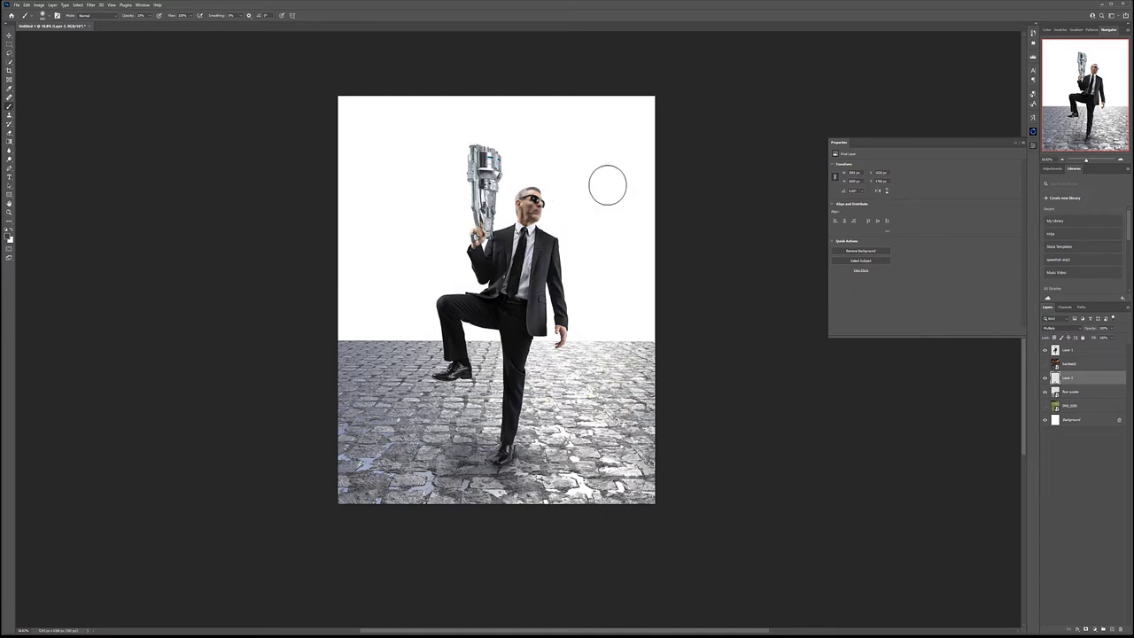
drag(492, 464, 459, 452)
- Zoom in on the foot, select the floor layer and bring up the fill/adjustment layer menu
scroll(504, 455, up, 5)
scroll(503, 456, up, 3)
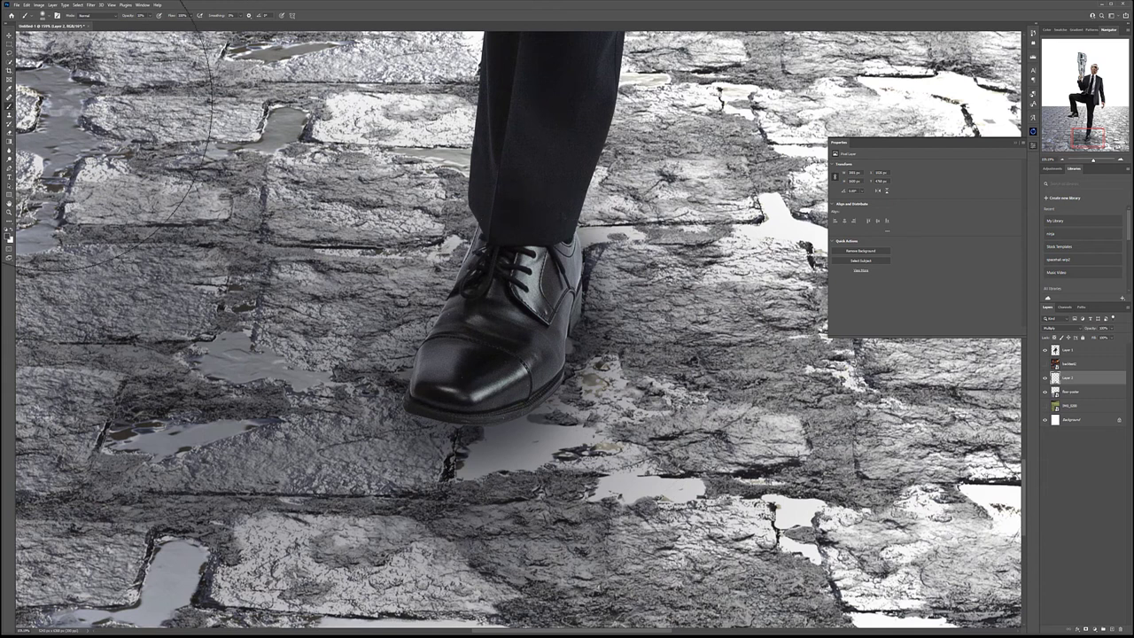
key(v)
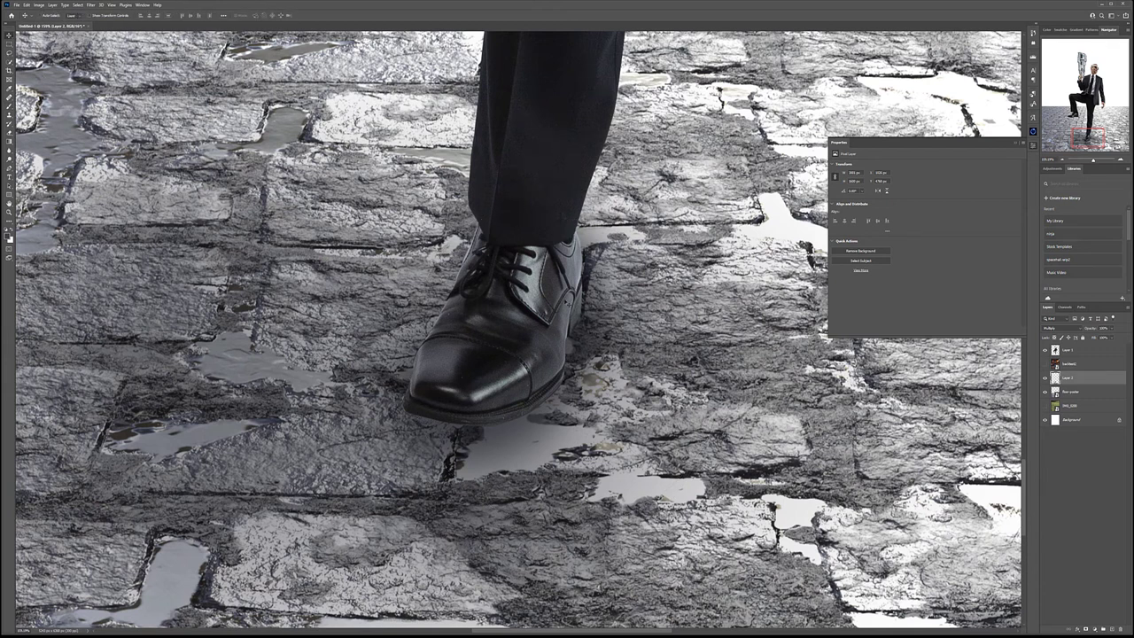
click(1077, 391)
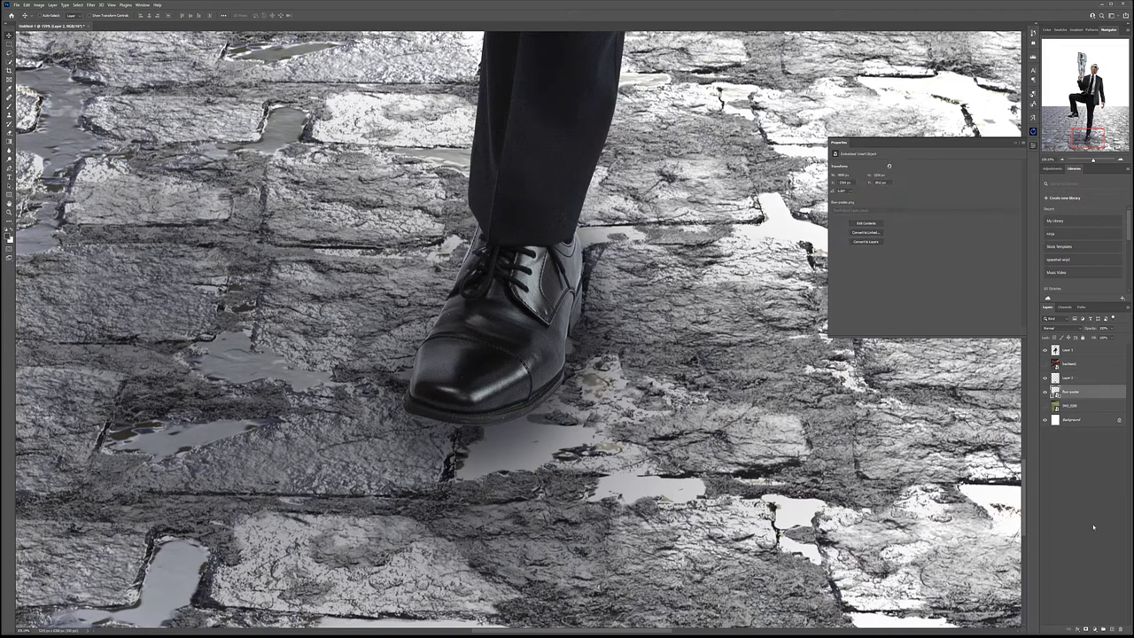
click(1096, 628)
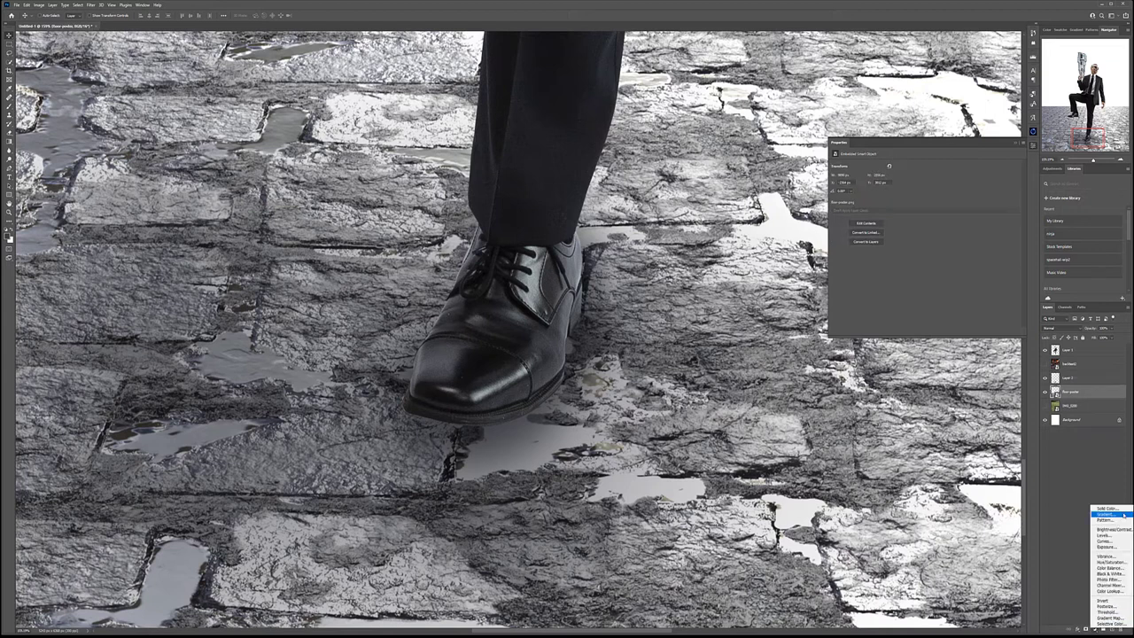
- Add a Solid Color fill layer with colour ff6600 above the floor
key(Escape)
click(1096, 628)
click(1107, 403)
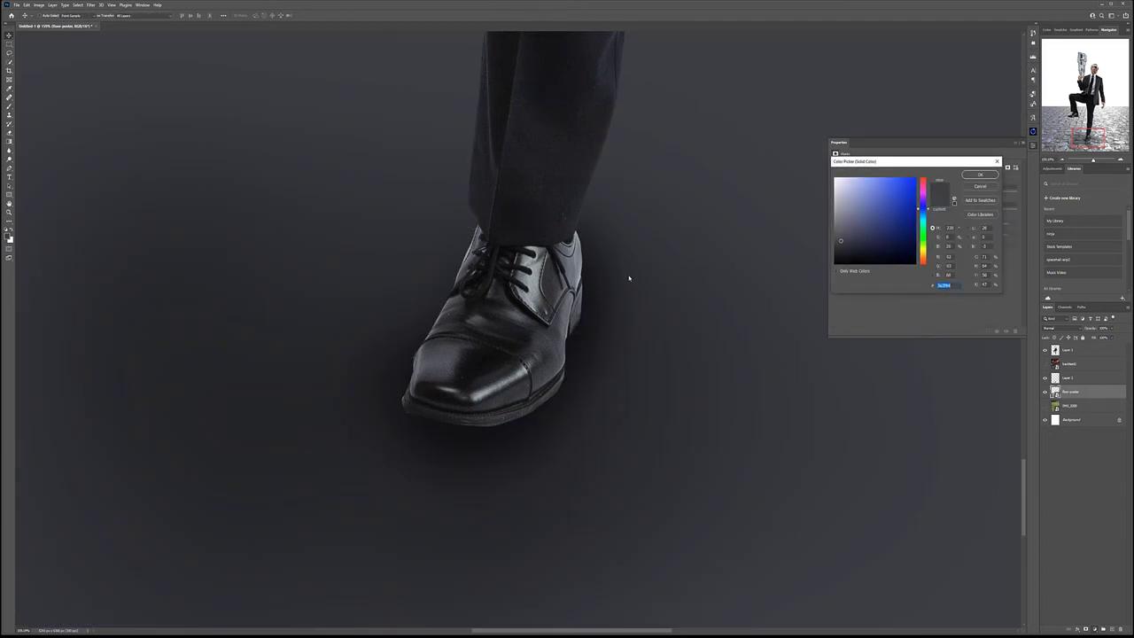
click(893, 215)
drag(893, 215, 918, 177)
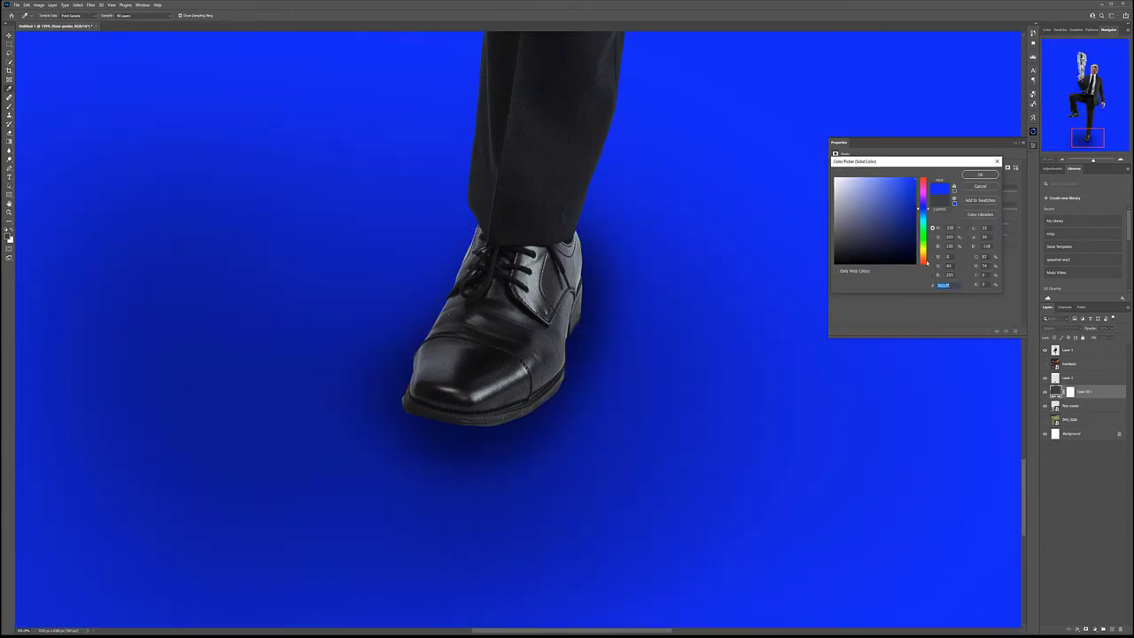
text(ff6600)
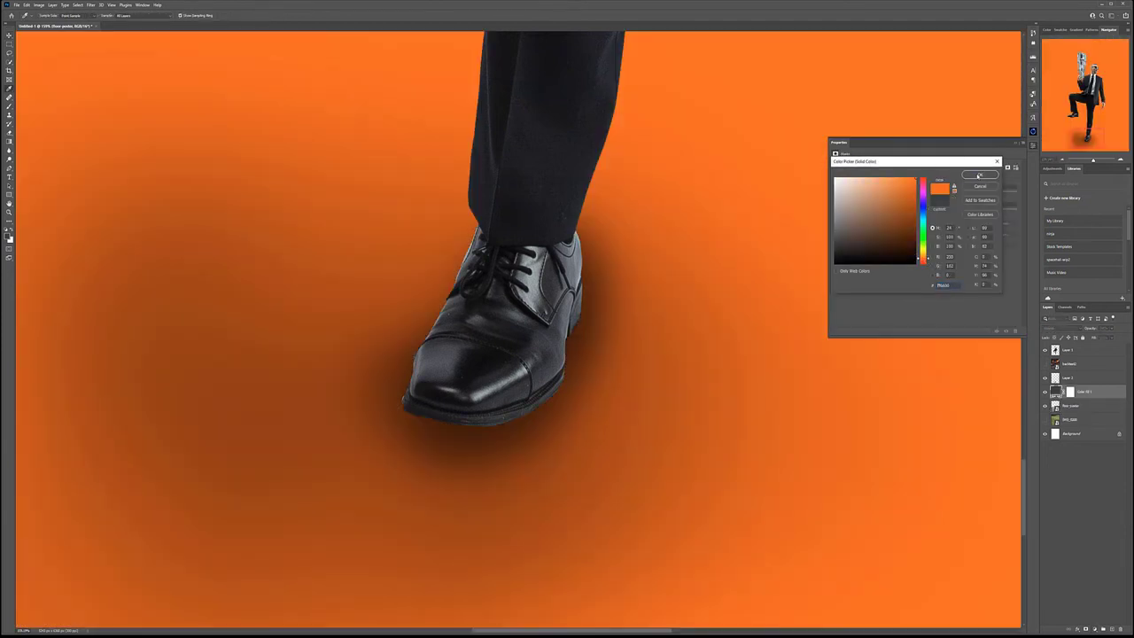
click(978, 174)
- Set the orange fill layer's blend mode to Color
click(1059, 328)
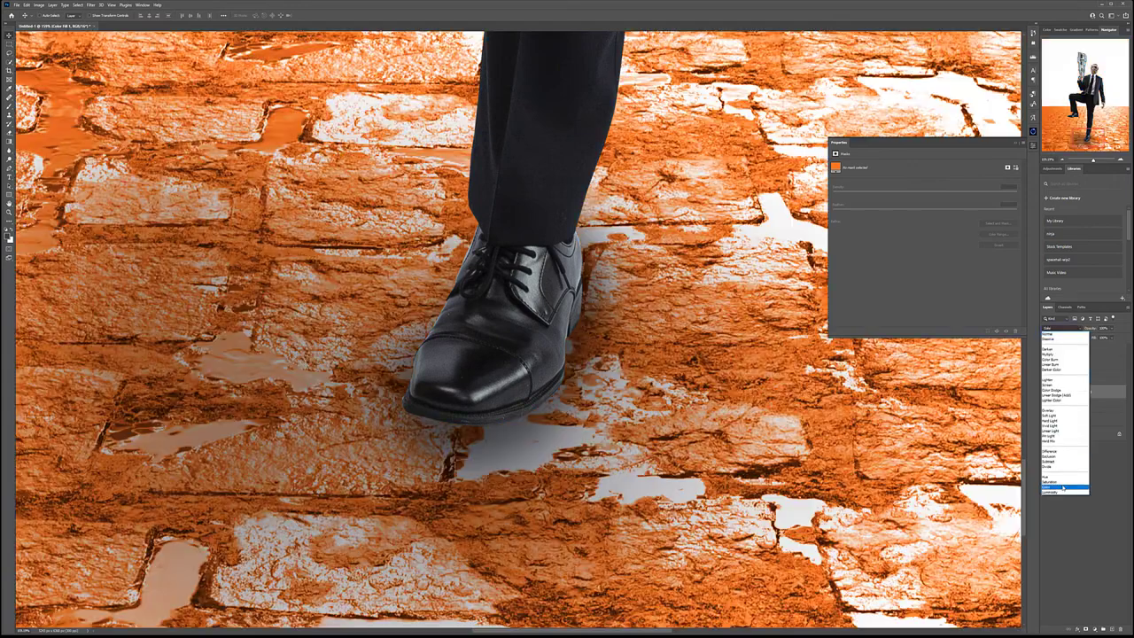
click(1063, 487)
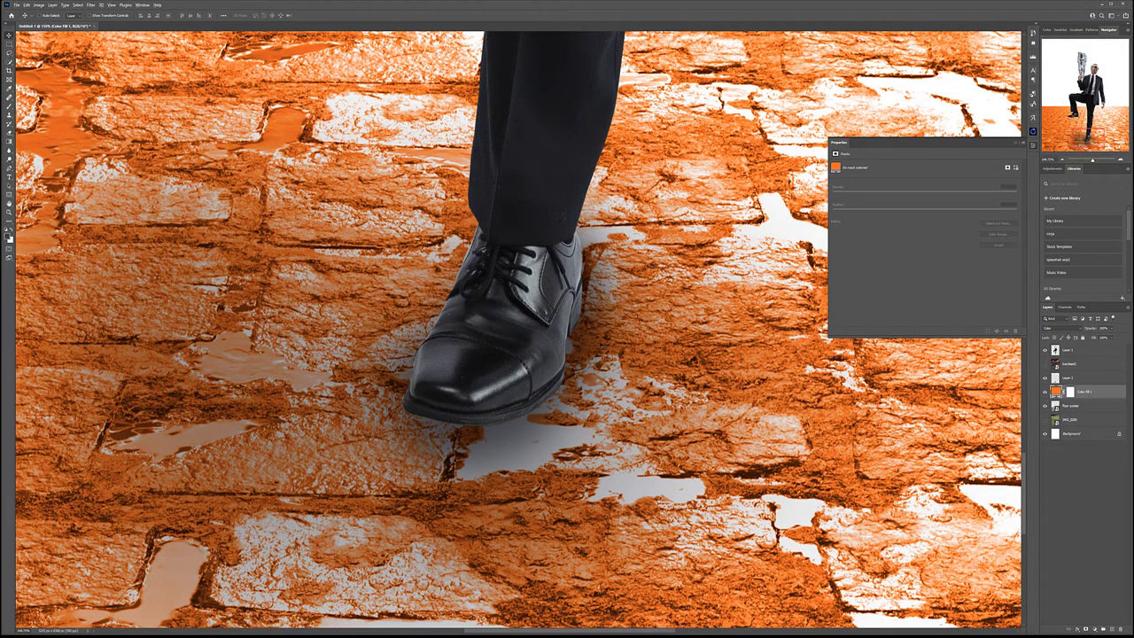
scroll(611, 319, down, 3)
scroll(585, 266, up, 1)
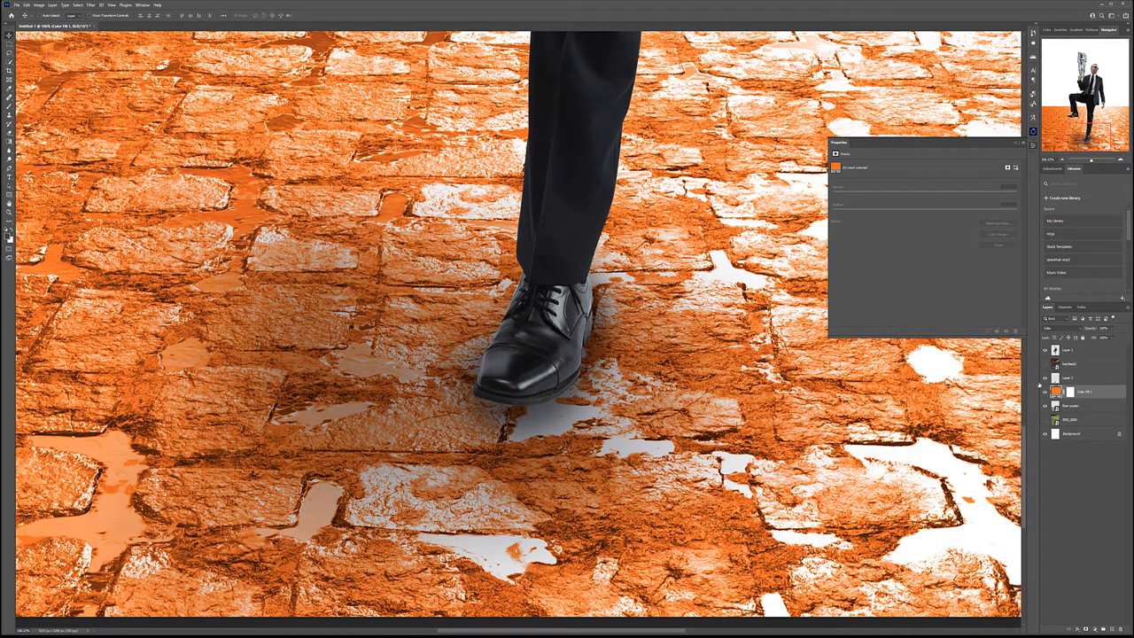
- Add a new Multiply layer above Layer 1 at the top of the stack
key(b)
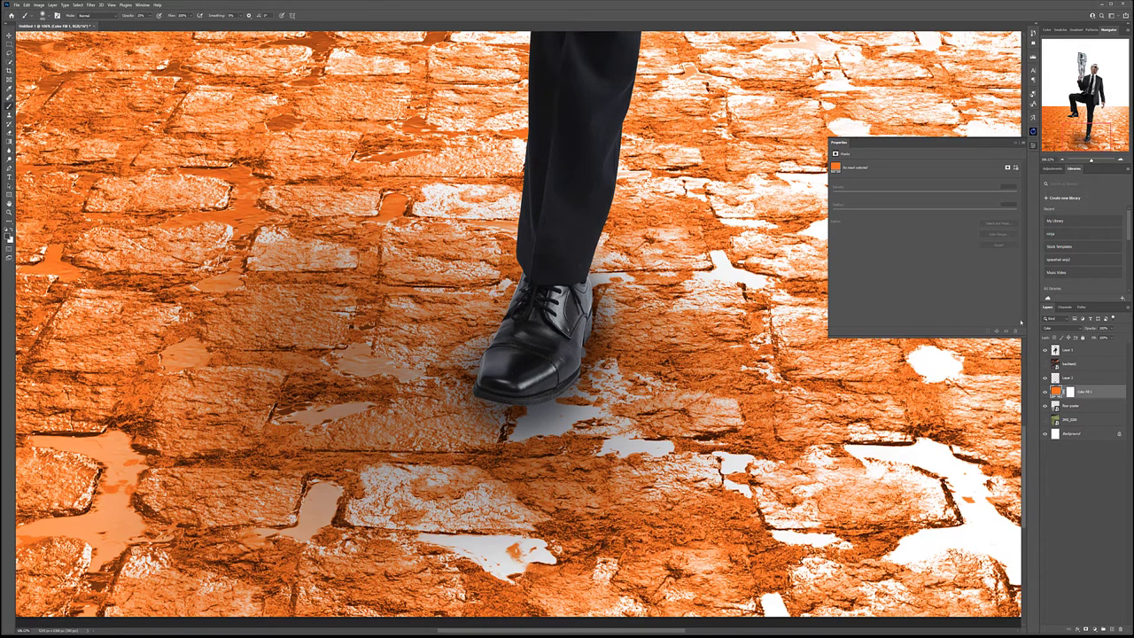
click(1088, 352)
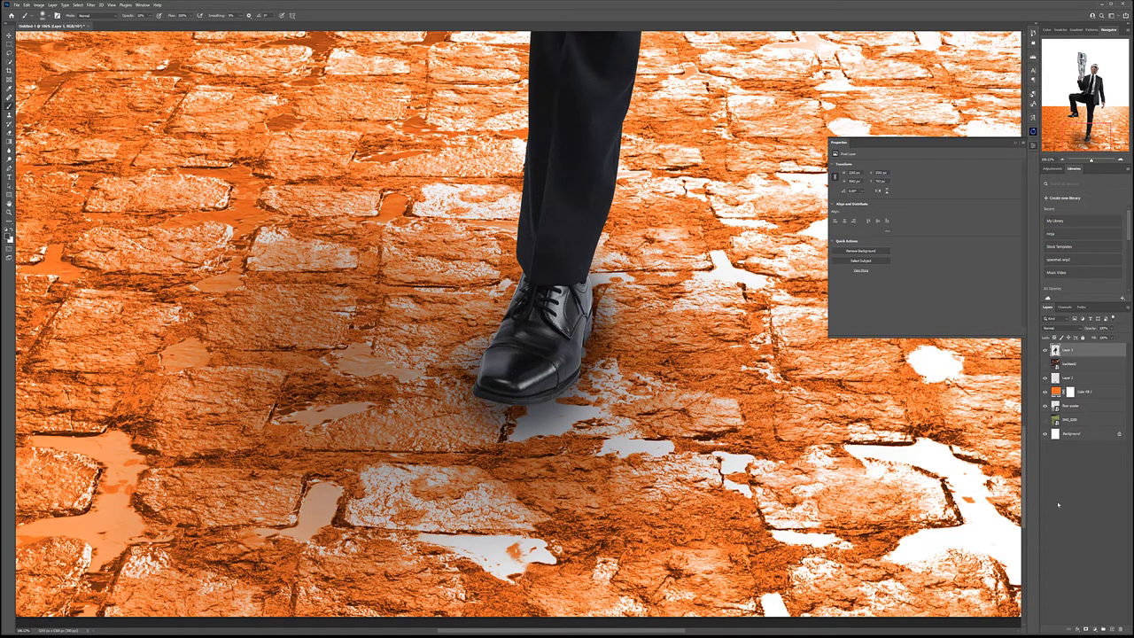
click(1111, 629)
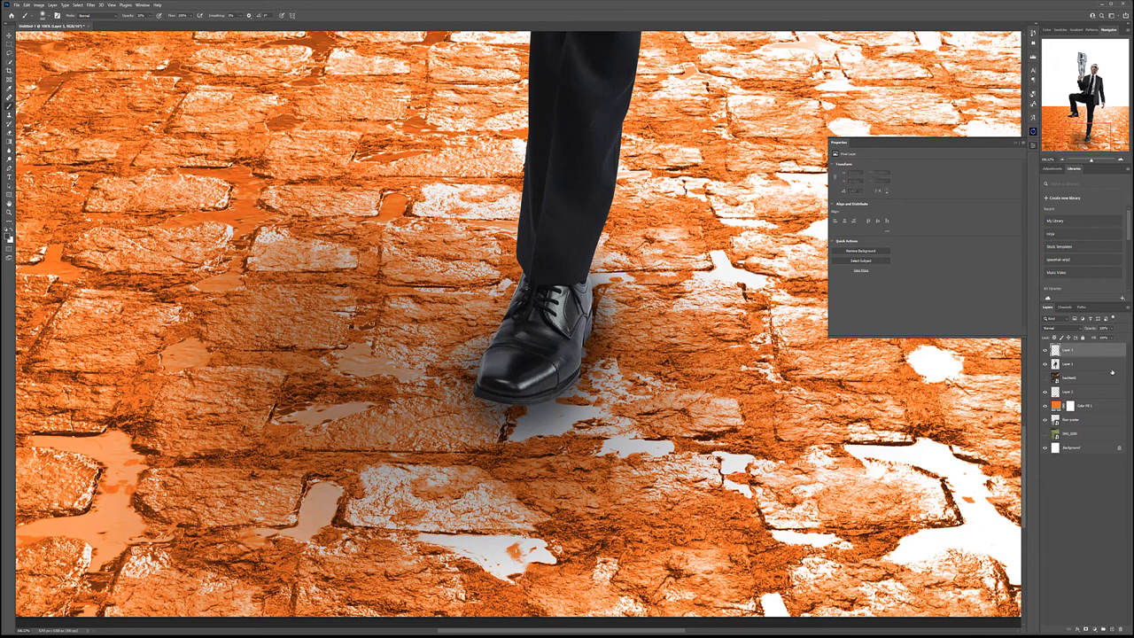
click(1060, 328)
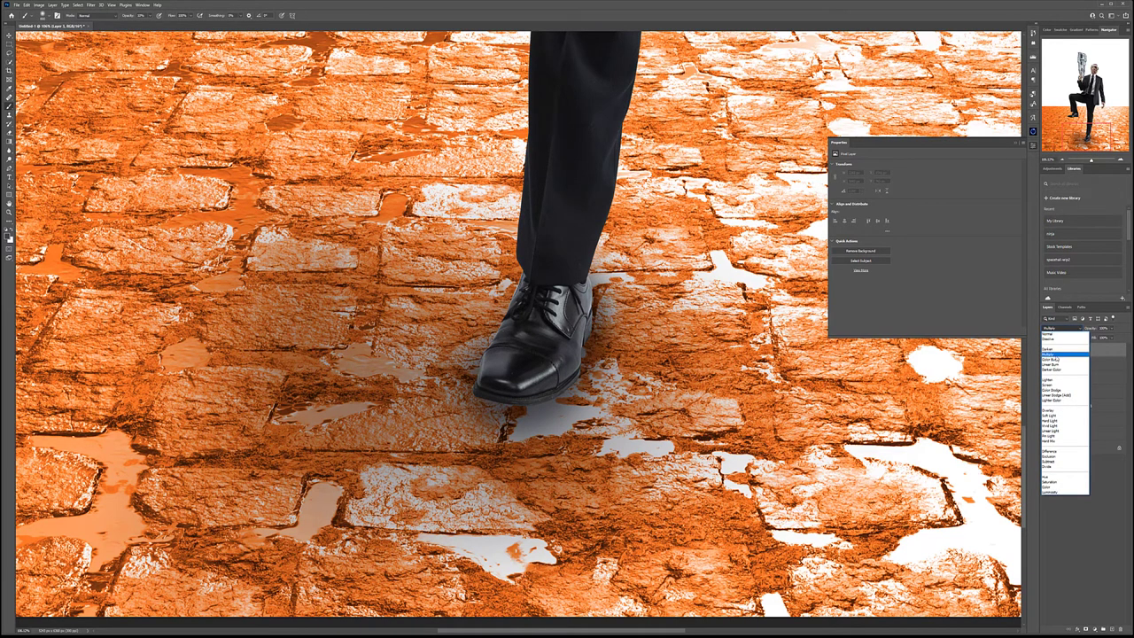
click(1051, 354)
- Paint dark contact shadows around the standing shoe's heel and beneath the raised shoe
mouse_move(600, 406)
mouse_down()
mouse_move(611, 479)
mouse_move(532, 514)
mouse_move(540, 452)
mouse_move(573, 466)
mouse_up()
key(bracketleft)
key(bracketleft)
key(bracketleft)
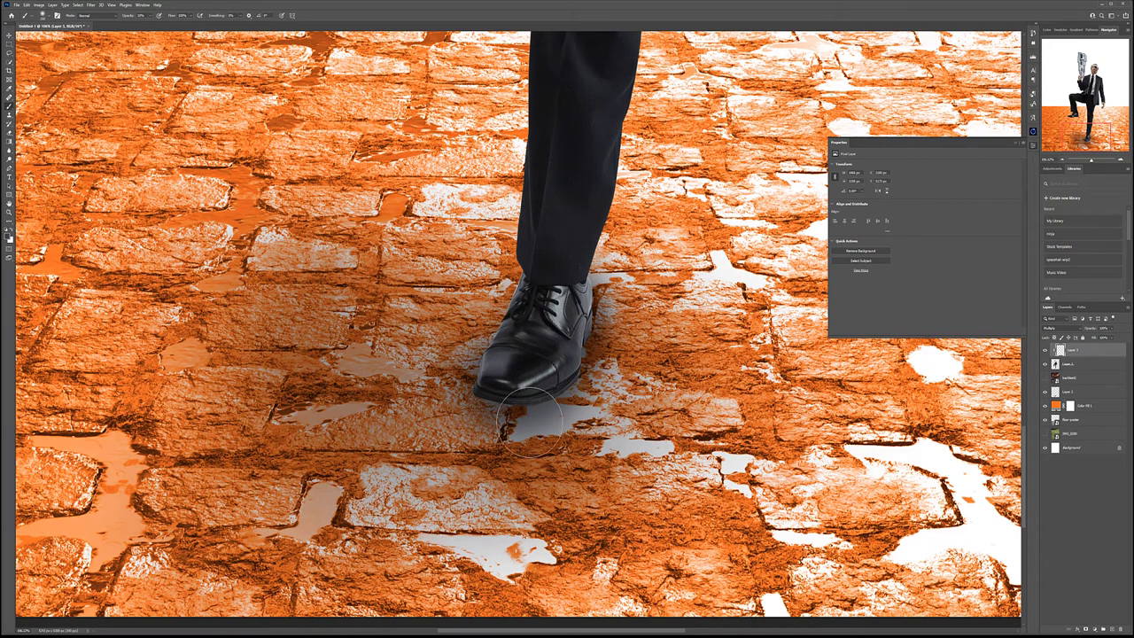
mouse_move(589, 359)
mouse_down()
mouse_move(586, 291)
mouse_move(578, 335)
mouse_up()
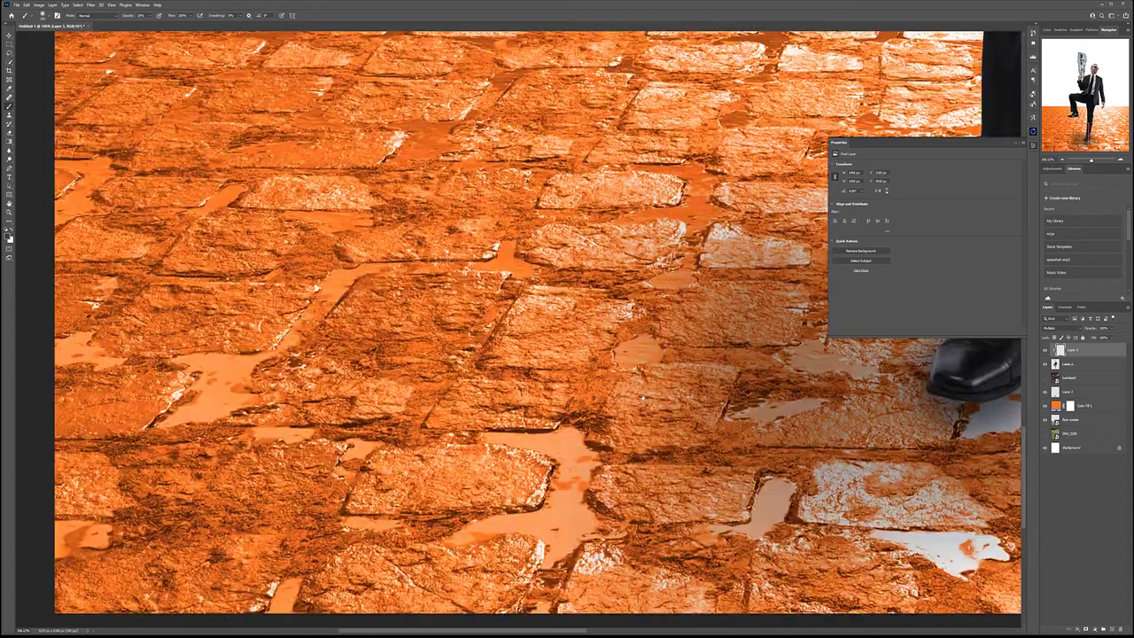
scroll(599, 404, down, 3)
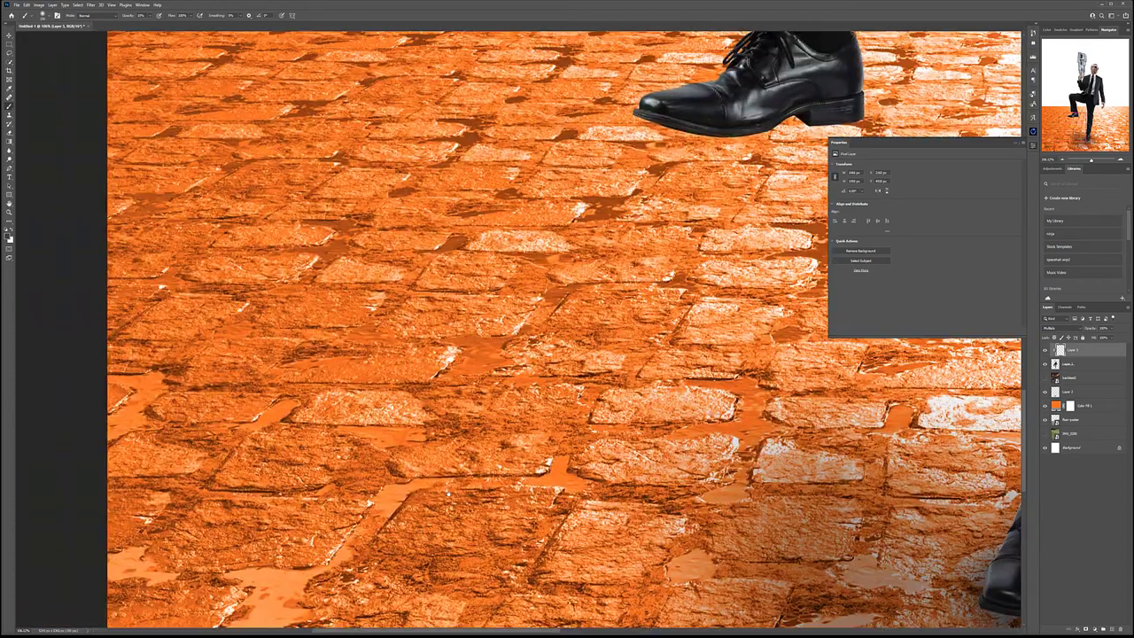
scroll(599, 404, down, 2)
scroll(599, 404, down, 5)
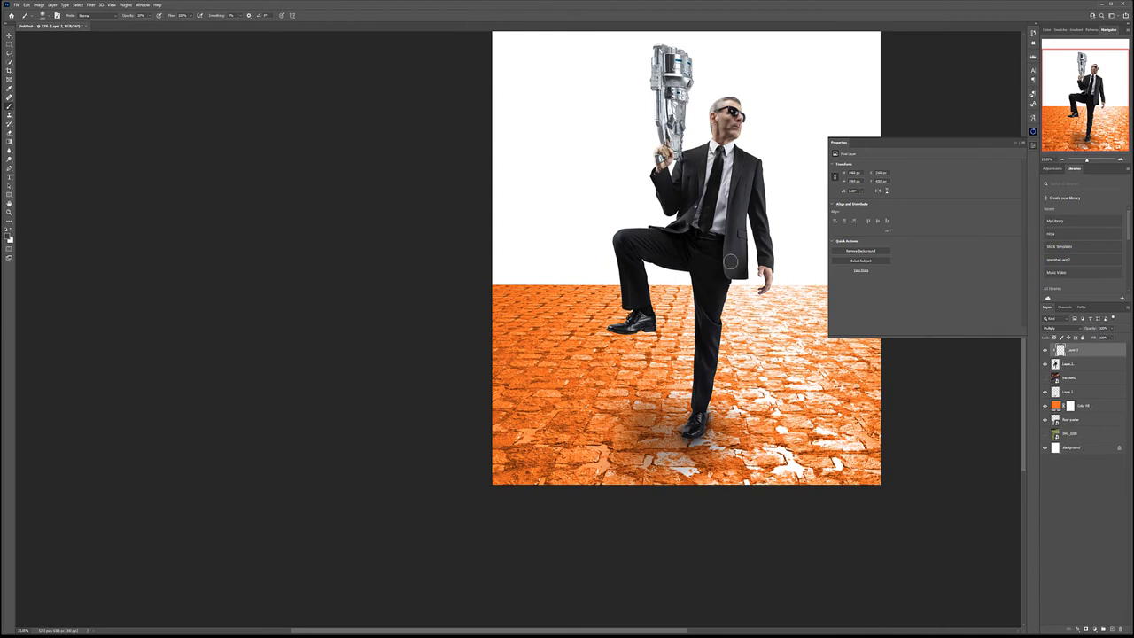
mouse_move(641, 336)
mouse_down()
mouse_move(621, 336)
mouse_move(661, 313)
mouse_move(639, 335)
mouse_up()
scroll(768, 405, right, 3)
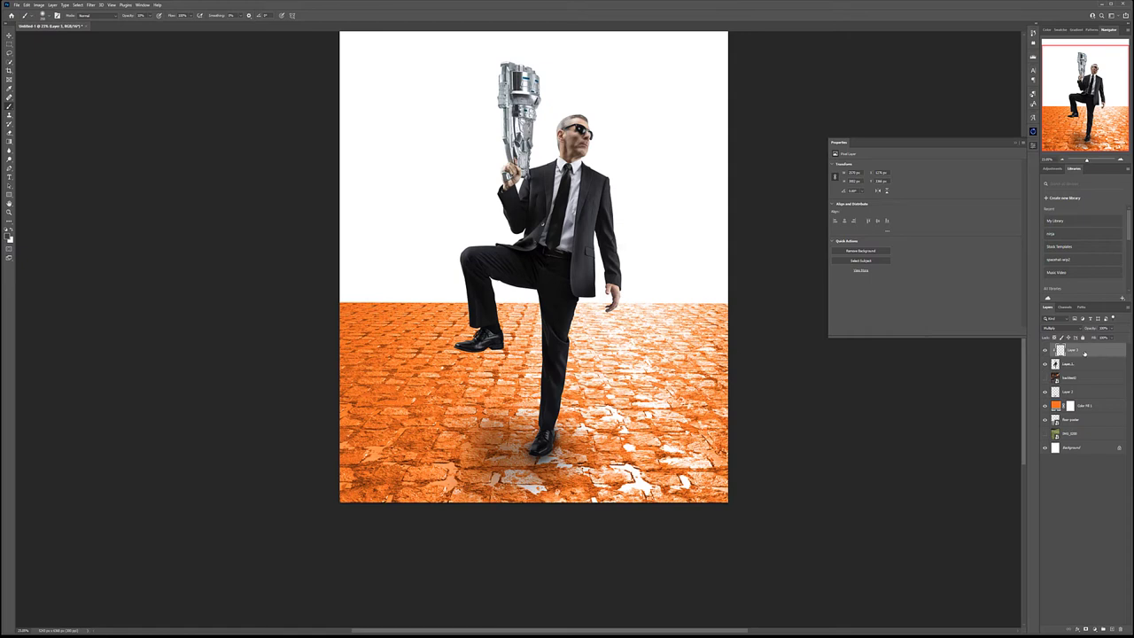
- Merge the shadow layer down, delete Color Fill 1, and hide the floor poster layer
key(ctrl+e)
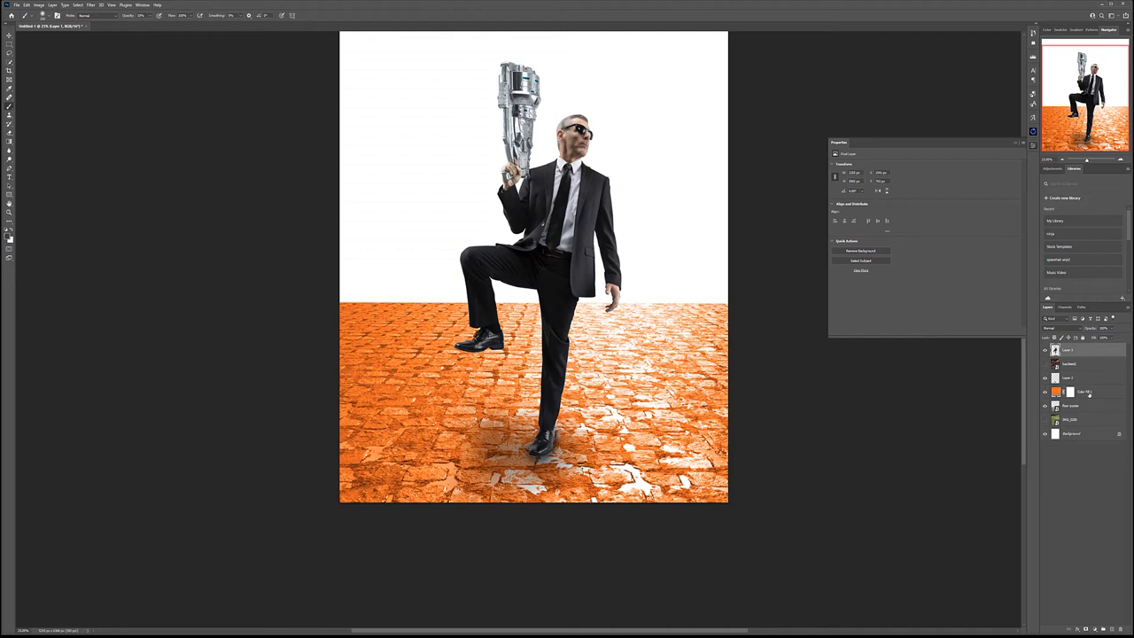
click(1097, 392)
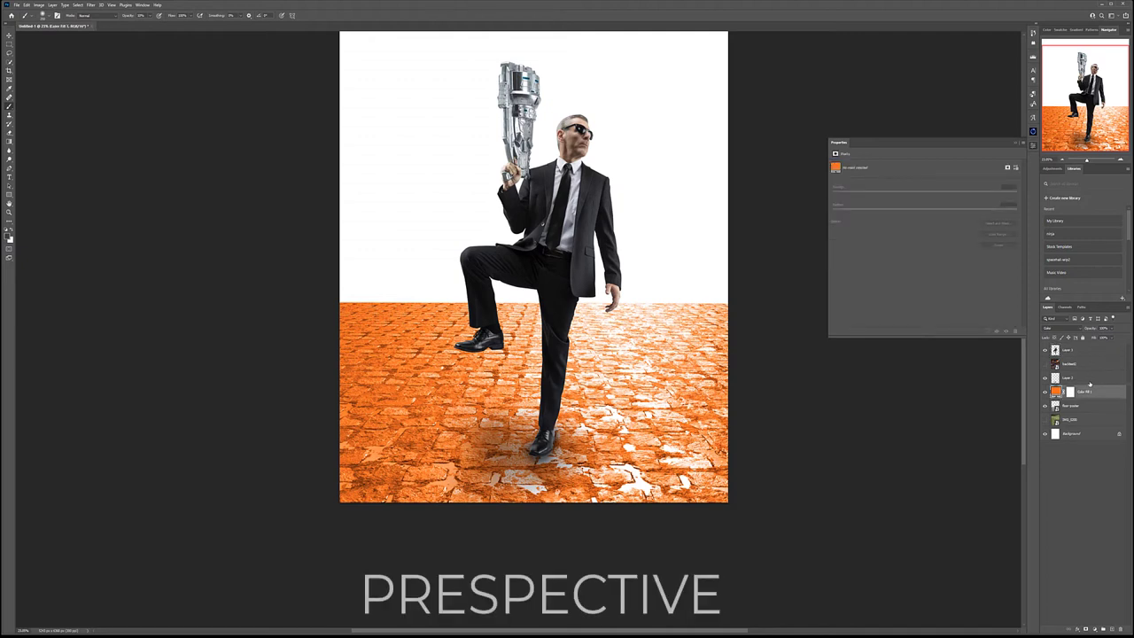
key(Delete)
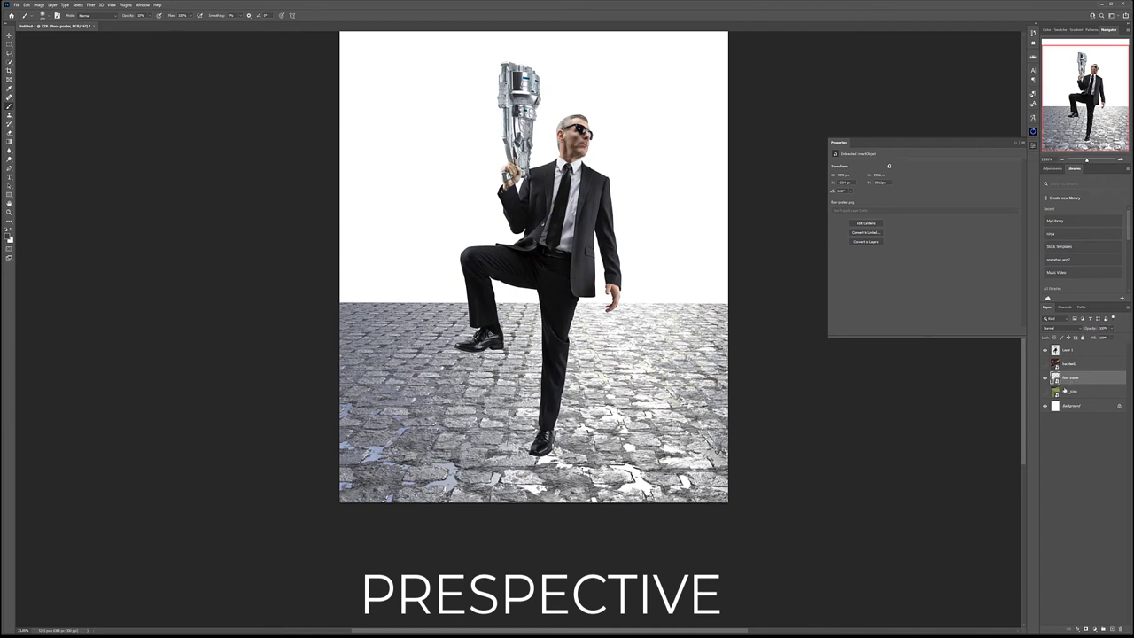
click(1045, 378)
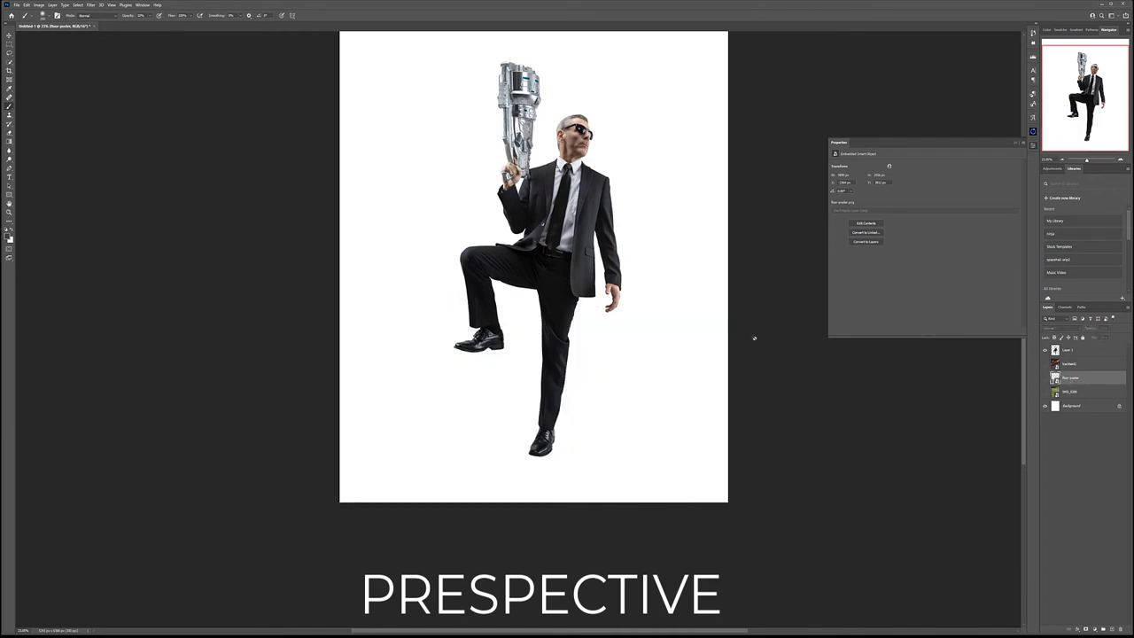
key(v)
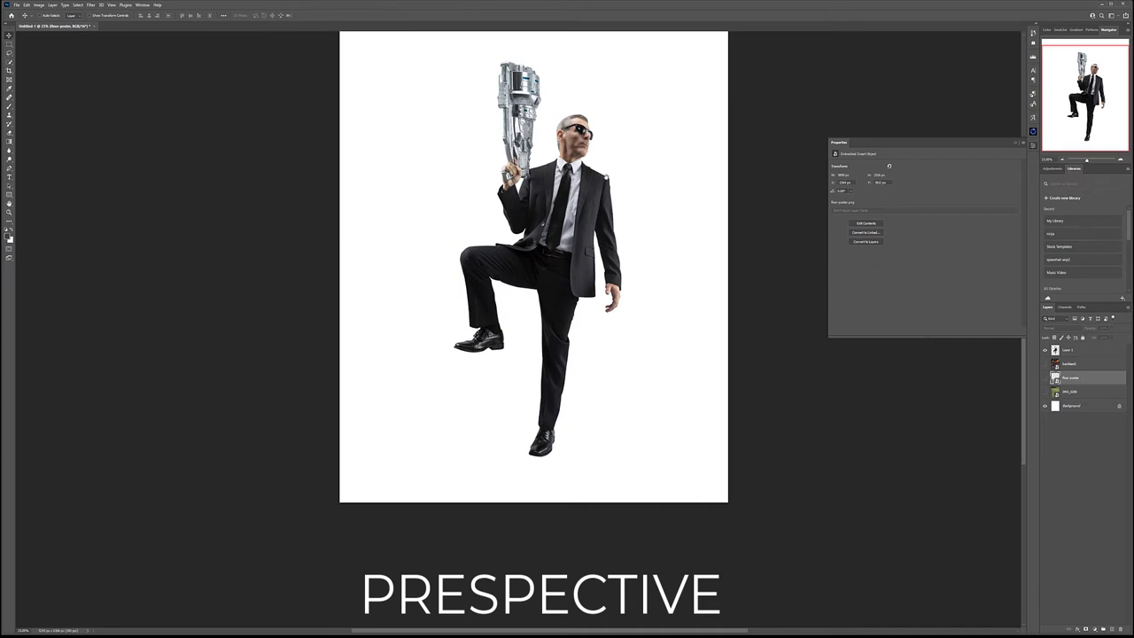
drag(608, 188, 613, 251)
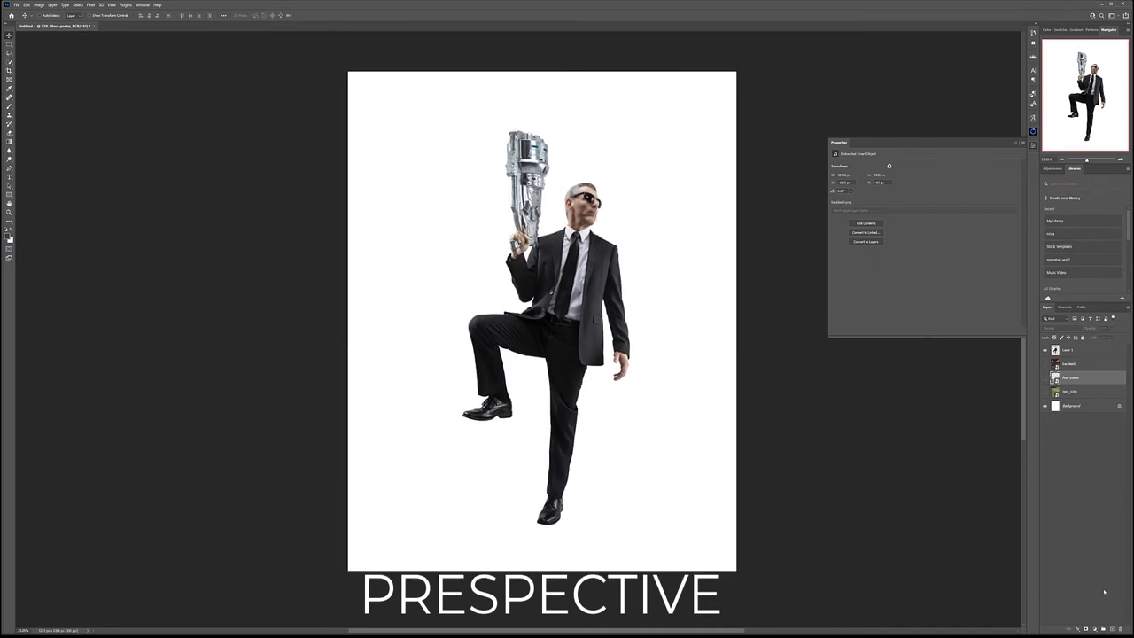
- Paint a straight black line across the canvas on a new layer above the floor poster
key(alt+bracketright)
key(ctrl+shift+alt+n)
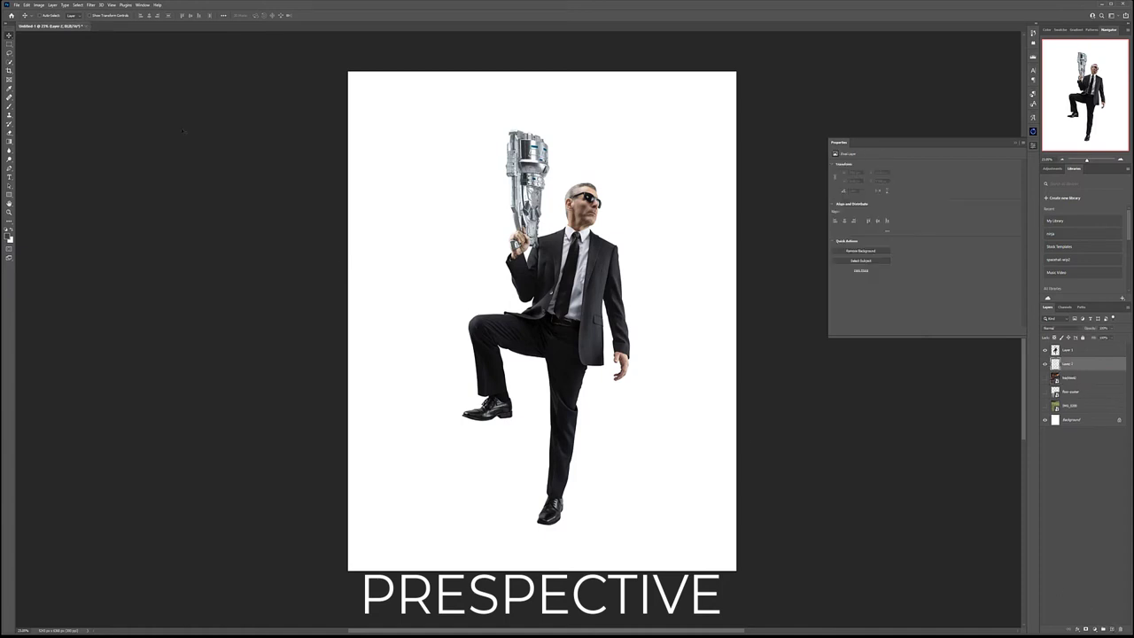
key(b)
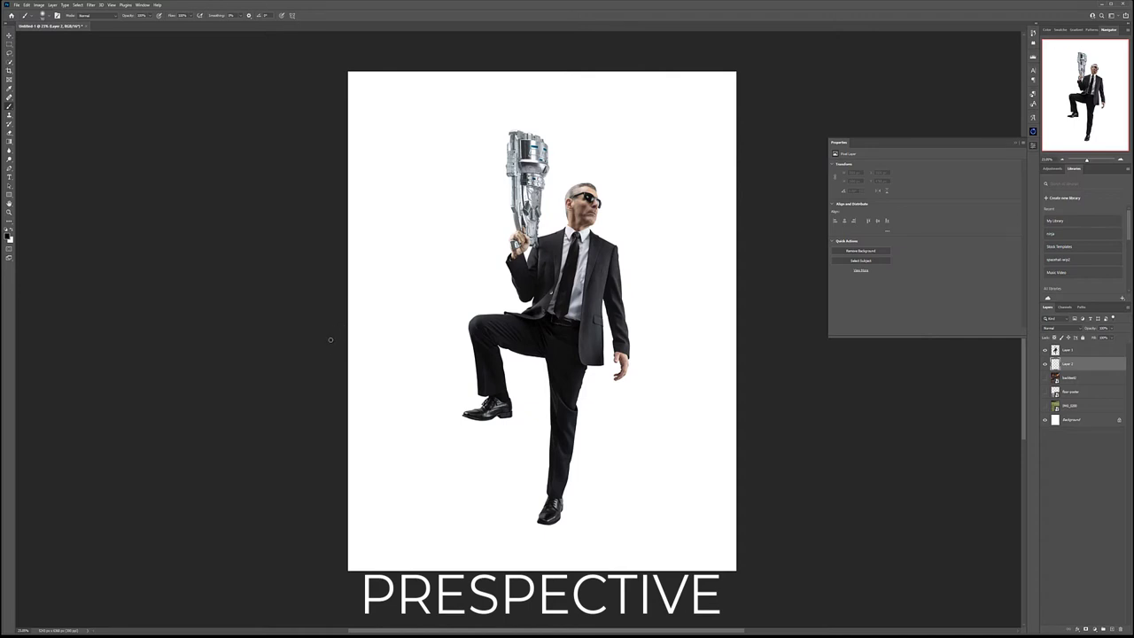
shift+click(786, 359)
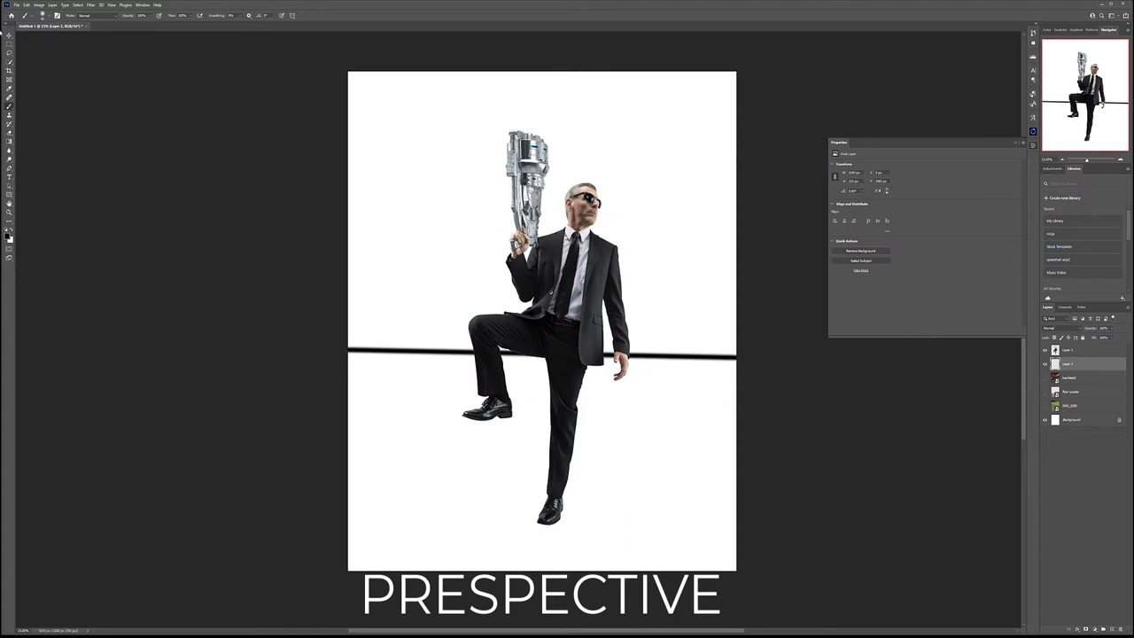
- Move the black line to the canvas edge and raise it to the man's head height
key(v)
mouse_move(683, 367)
mouse_down()
mouse_move(683, 435)
mouse_move(689, 337)
mouse_move(671, 379)
mouse_move(693, 374)
mouse_move(678, 381)
mouse_up()
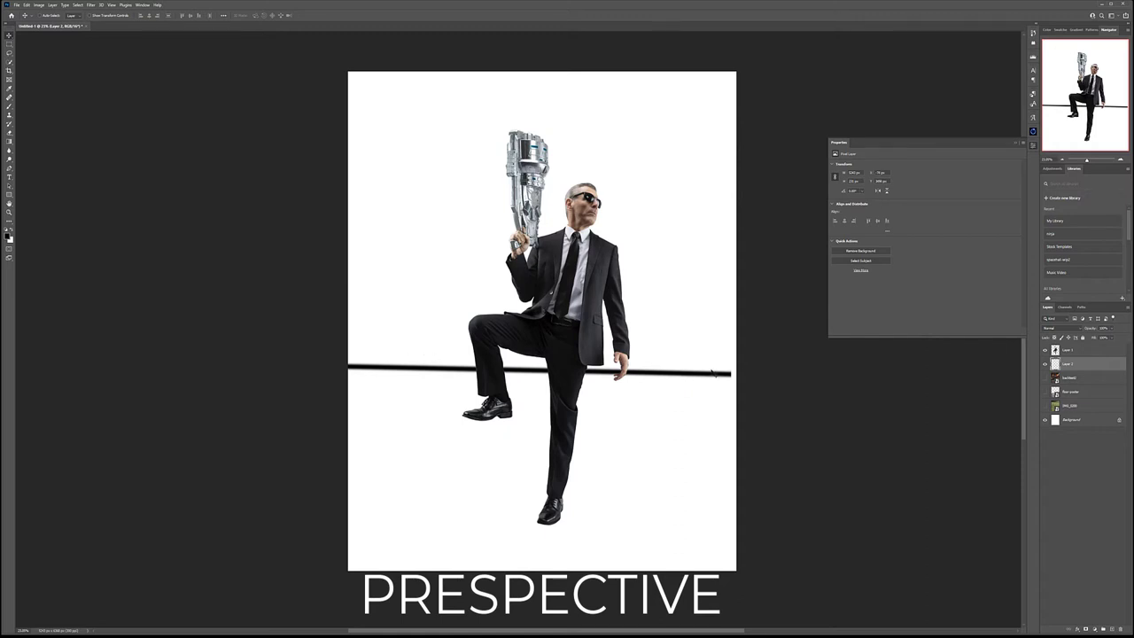
drag(755, 368, 761, 370)
drag(679, 380, 681, 224)
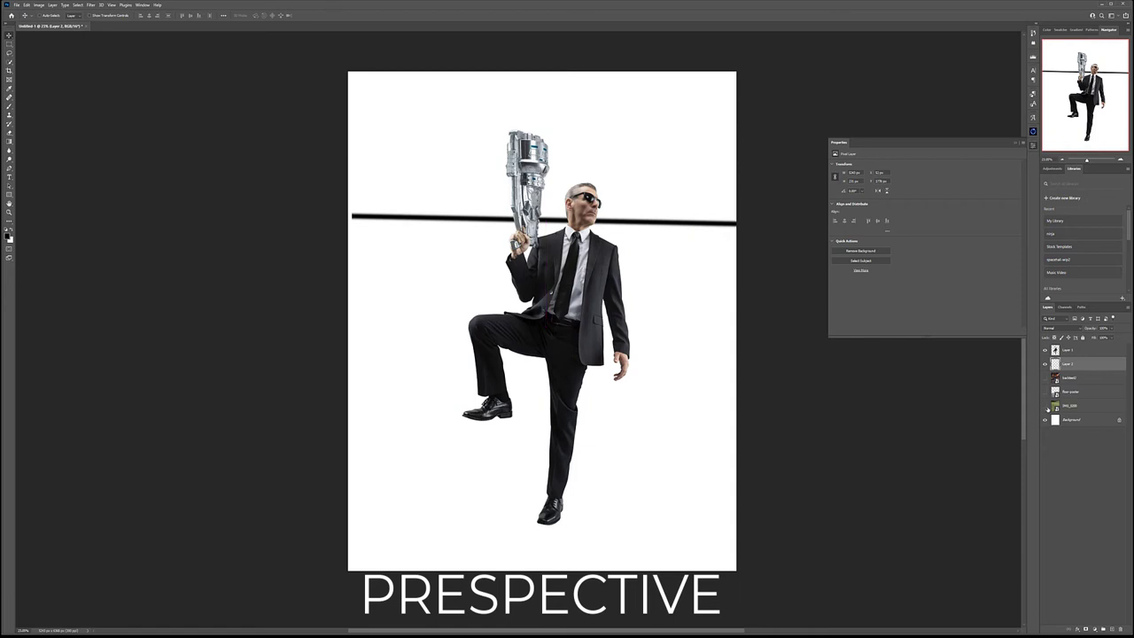
- Align the black line with the street's knee-height horizon, then hide the street and show the grass layer
click(1046, 377)
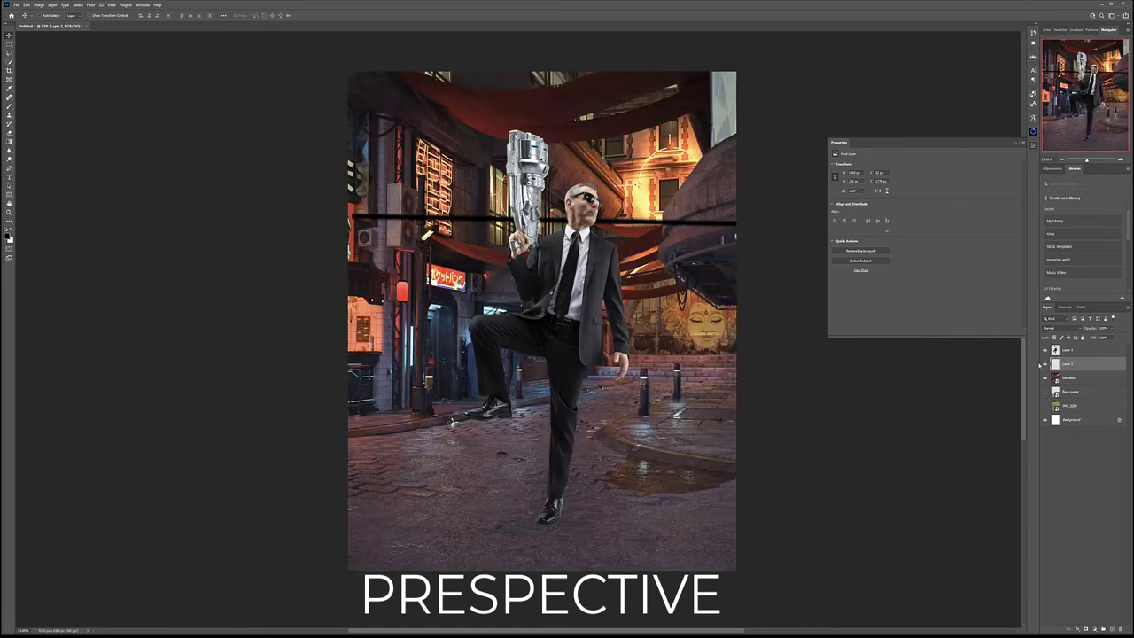
click(1045, 363)
click(1044, 363)
drag(631, 205, 631, 359)
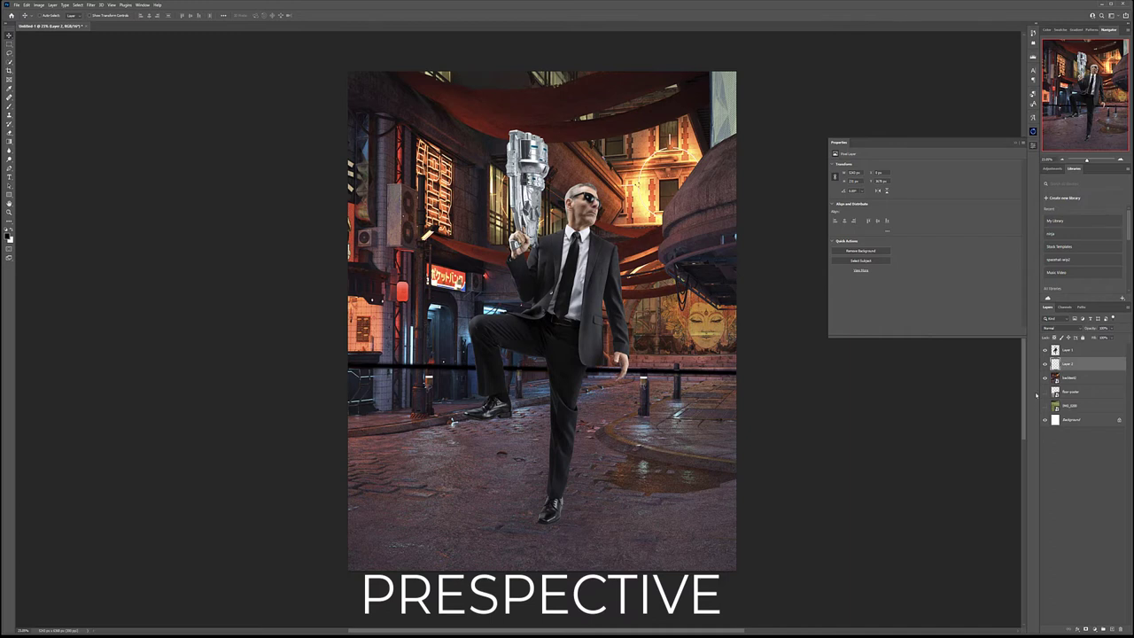
click(1045, 377)
click(1045, 405)
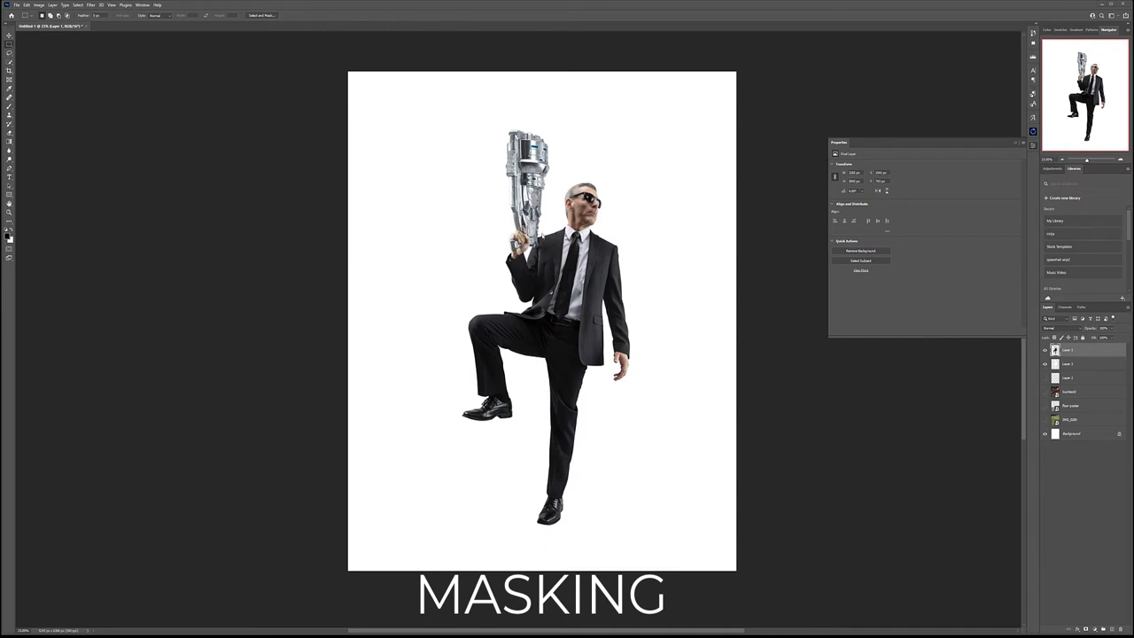
- Turn off Layer 2 to remove the white outline around the man and his gun
drag(549, 224, 611, 230)
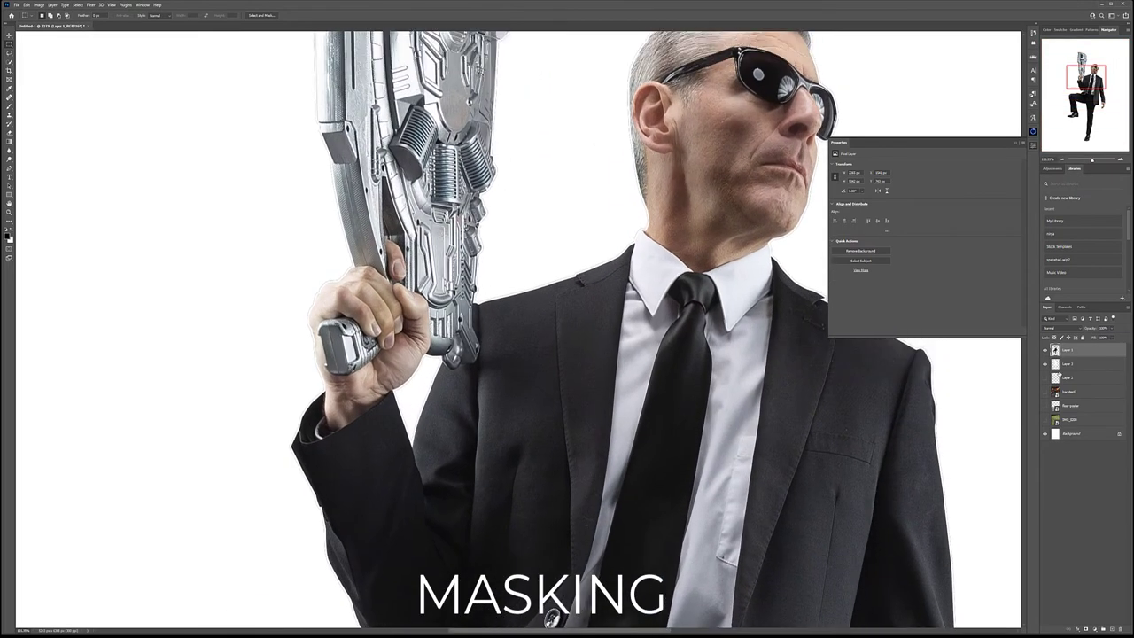
click(1045, 365)
drag(567, 222, 478, 351)
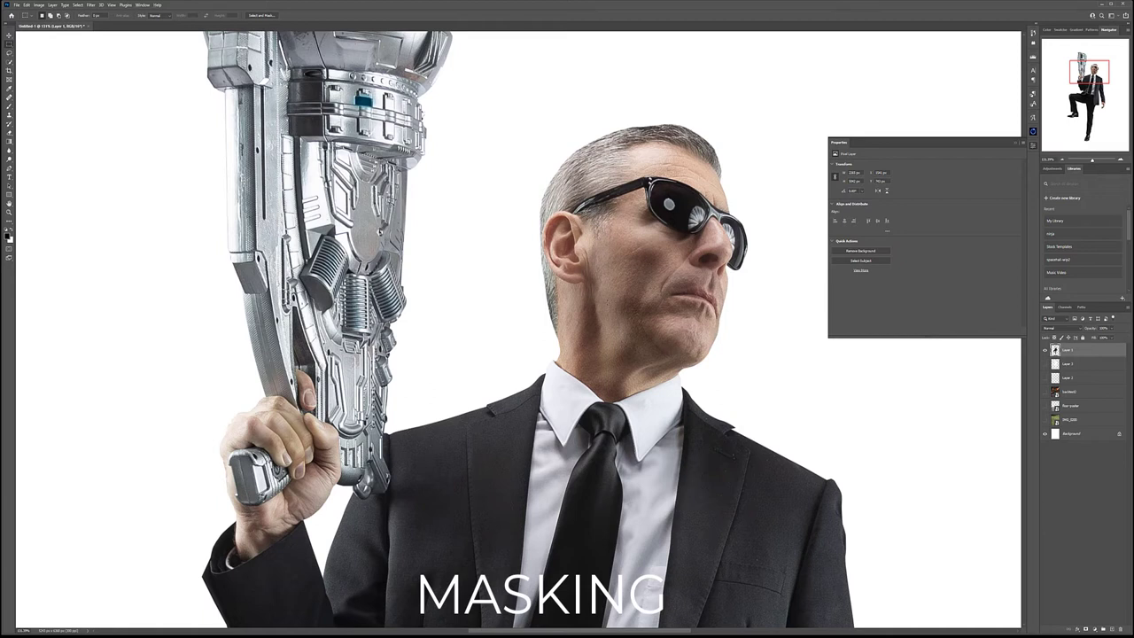
scroll(617, 297, down, 3)
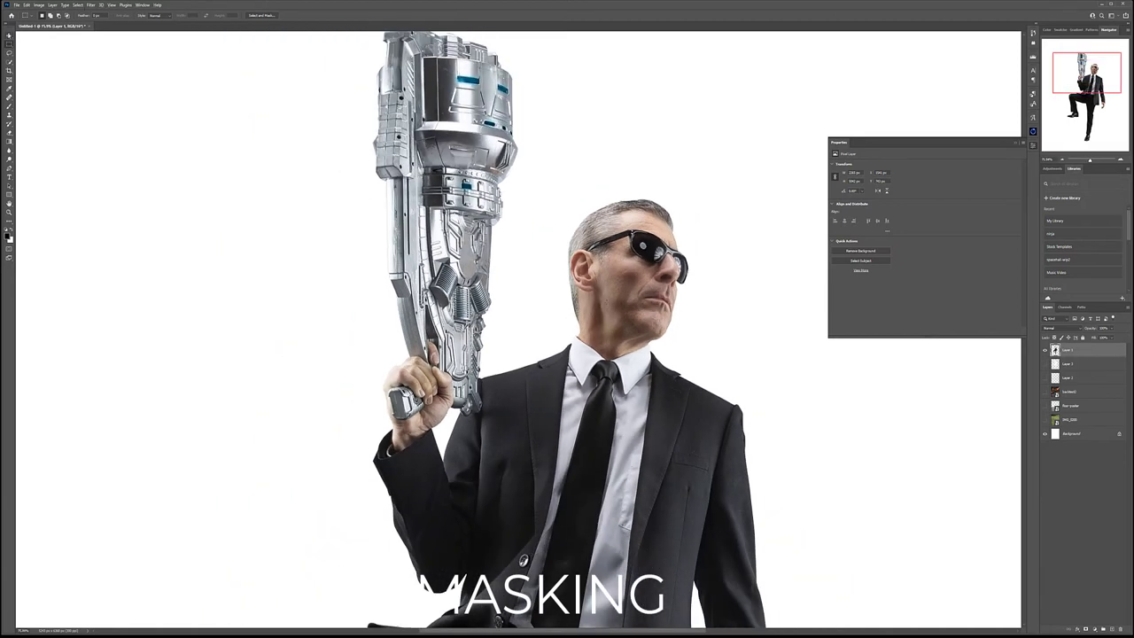
click(9, 36)
scroll(603, 325, down, 2)
- Turn the city street backdrop layer back on and zoom in on the man's cut-out edges
scroll(603, 325, down, 3)
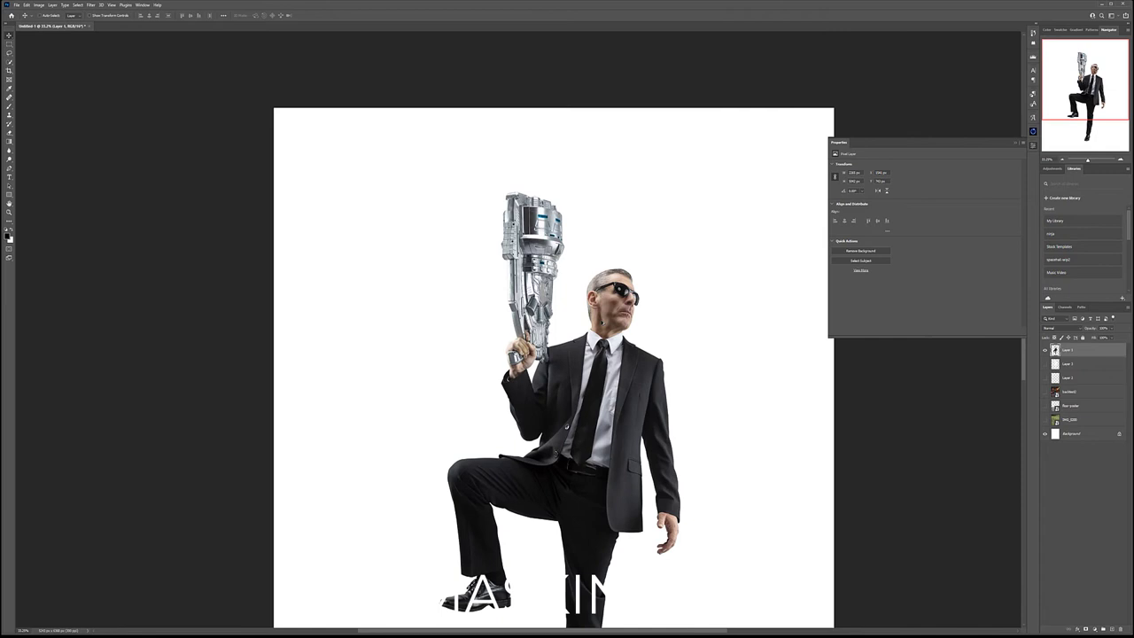
scroll(655, 398, up, 1)
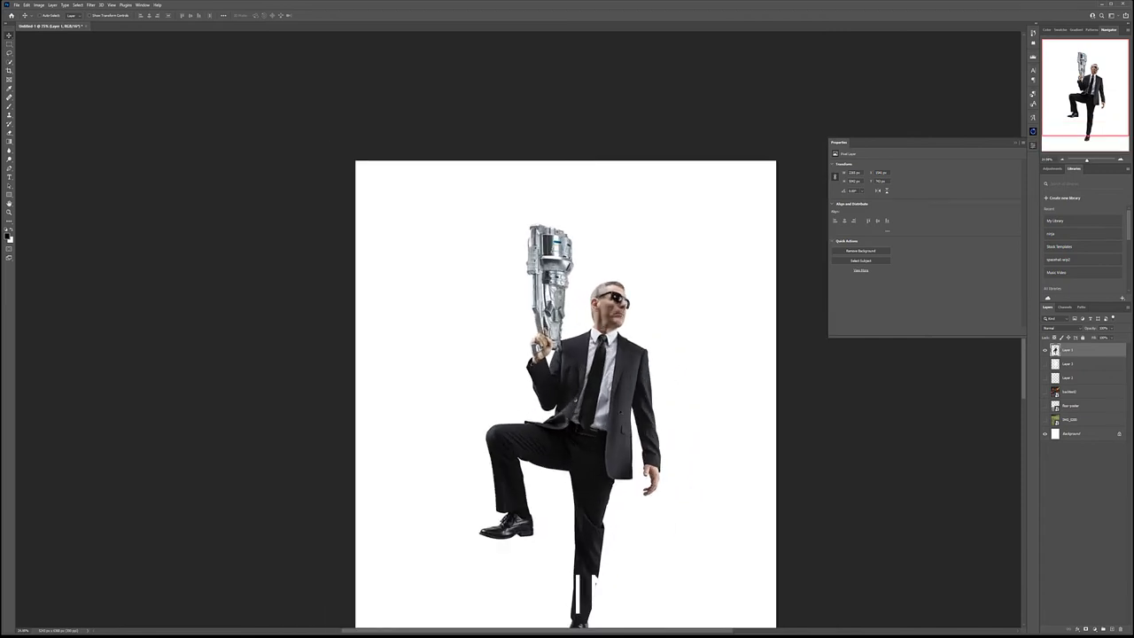
drag(677, 479, 646, 417)
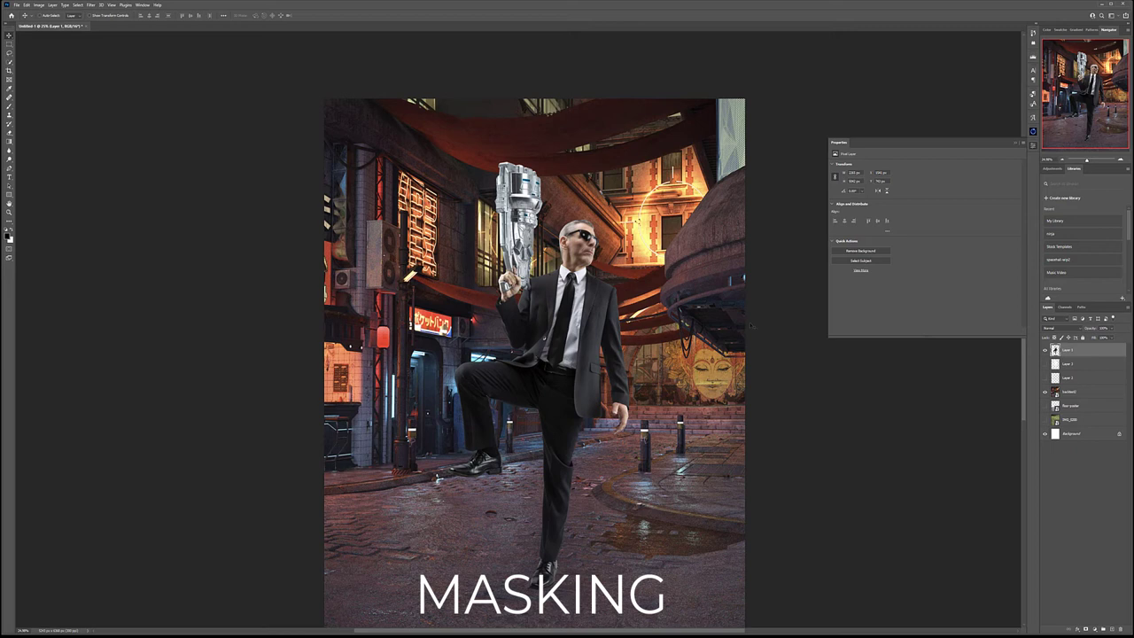
click(1045, 363)
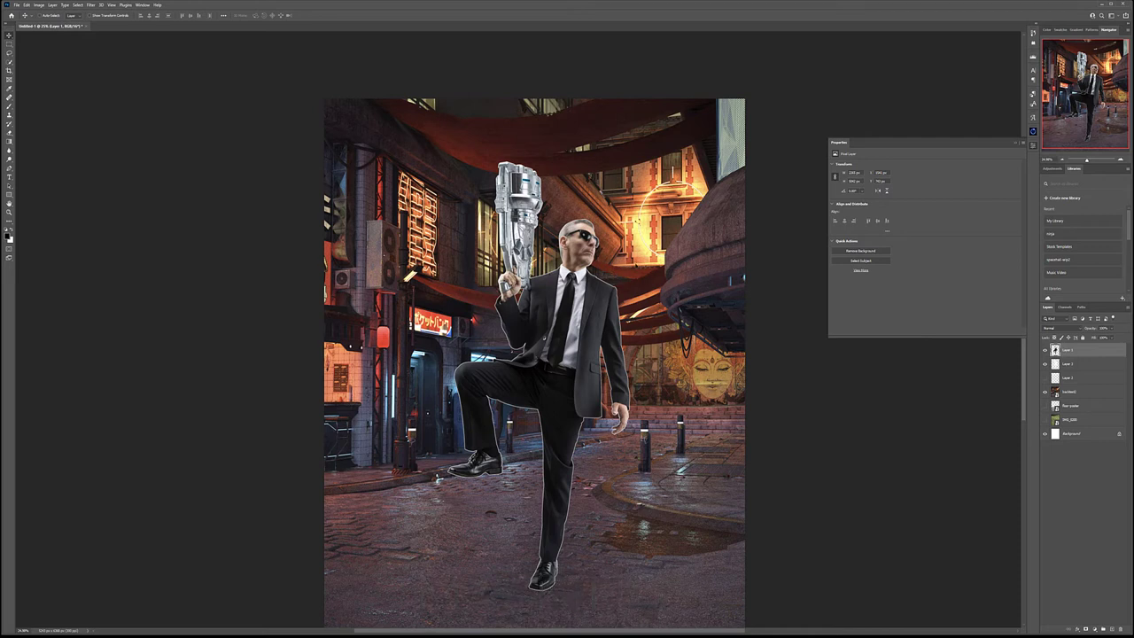
scroll(618, 278, up, 5)
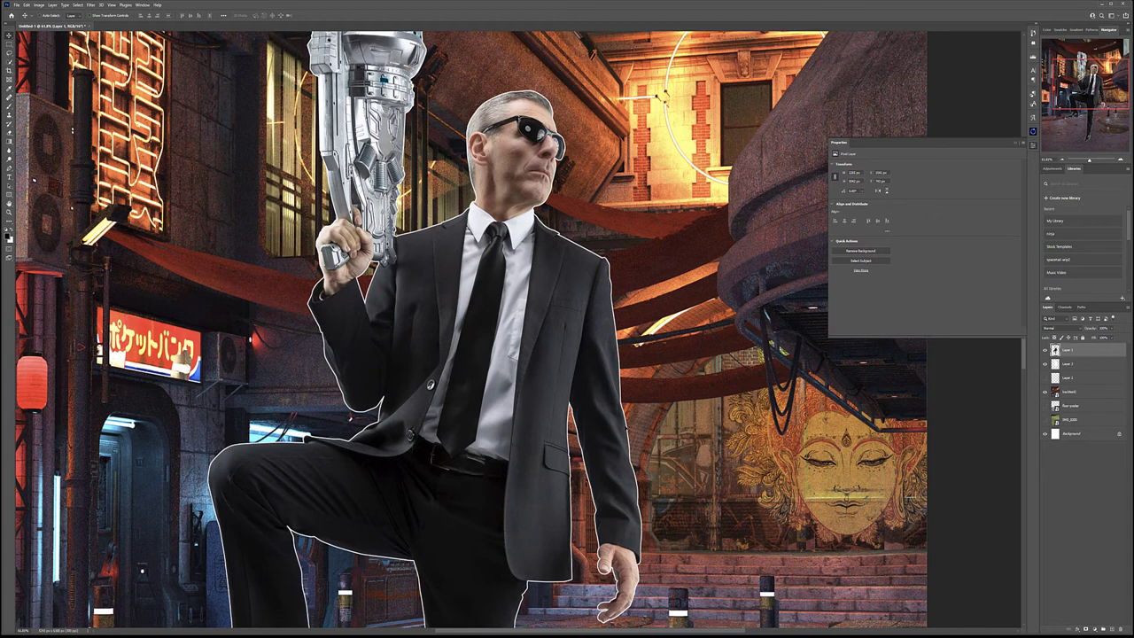
- Hide the white outline layer so the dark jacket edges meet the orange-lit street
scroll(608, 387, up, 3)
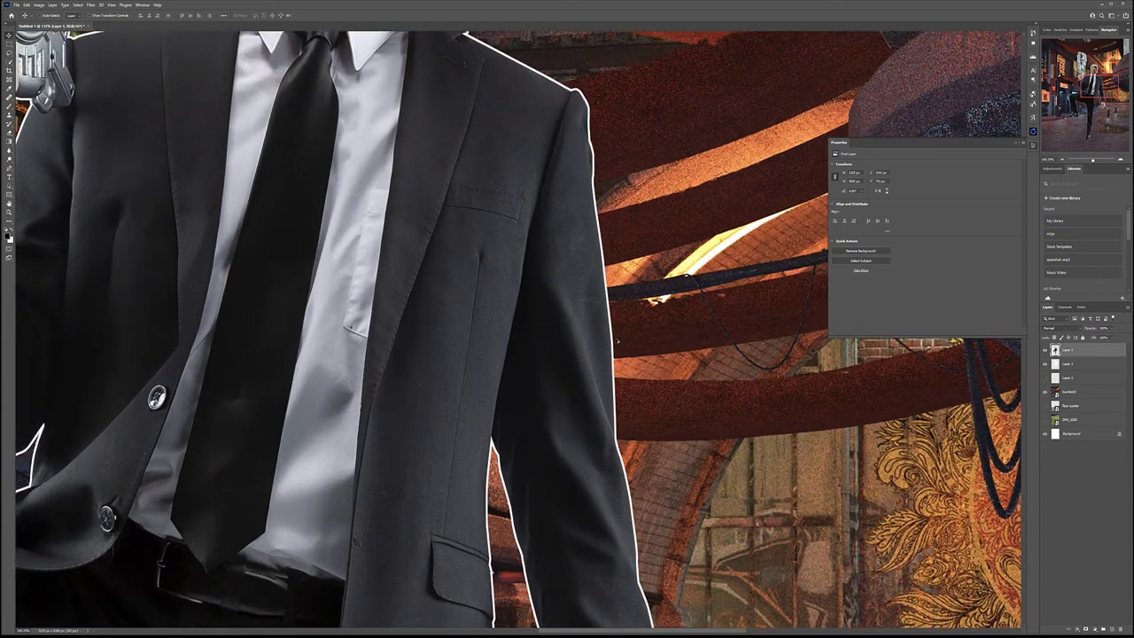
scroll(631, 381, up, 2)
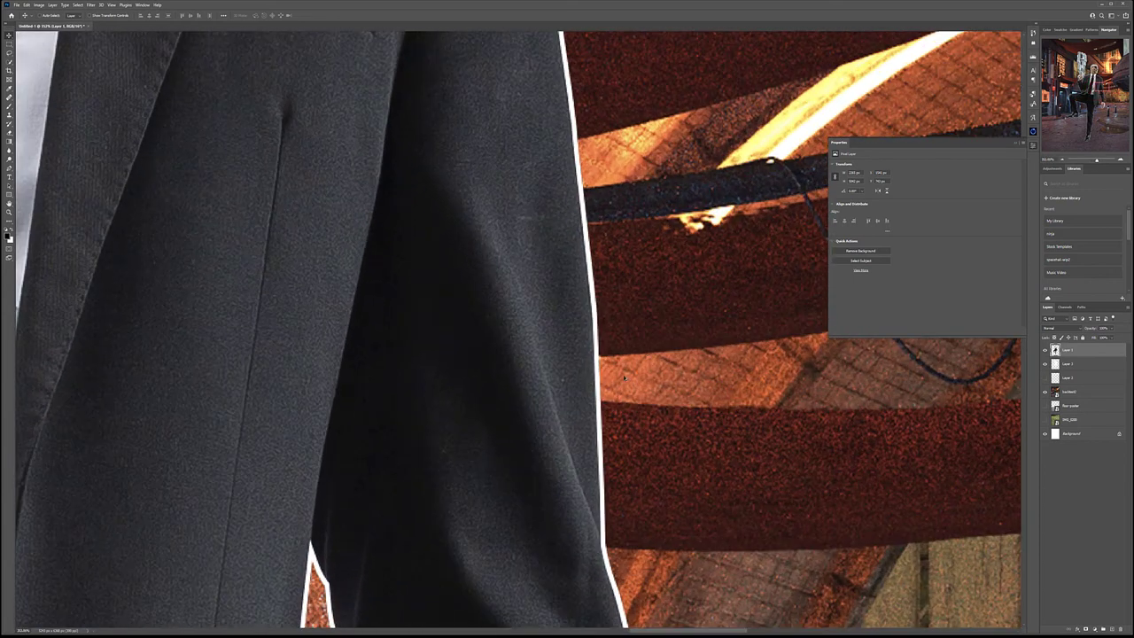
scroll(607, 356, down, 2)
scroll(608, 355, up, 1)
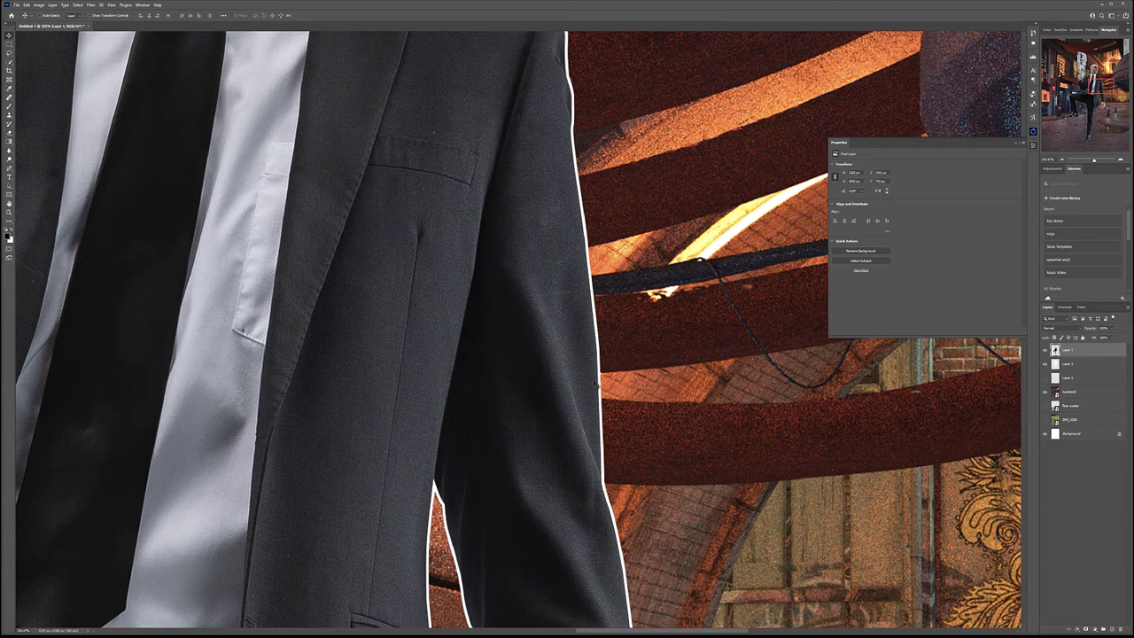
scroll(602, 394, down, 1)
scroll(602, 393, up, 1)
click(1045, 364)
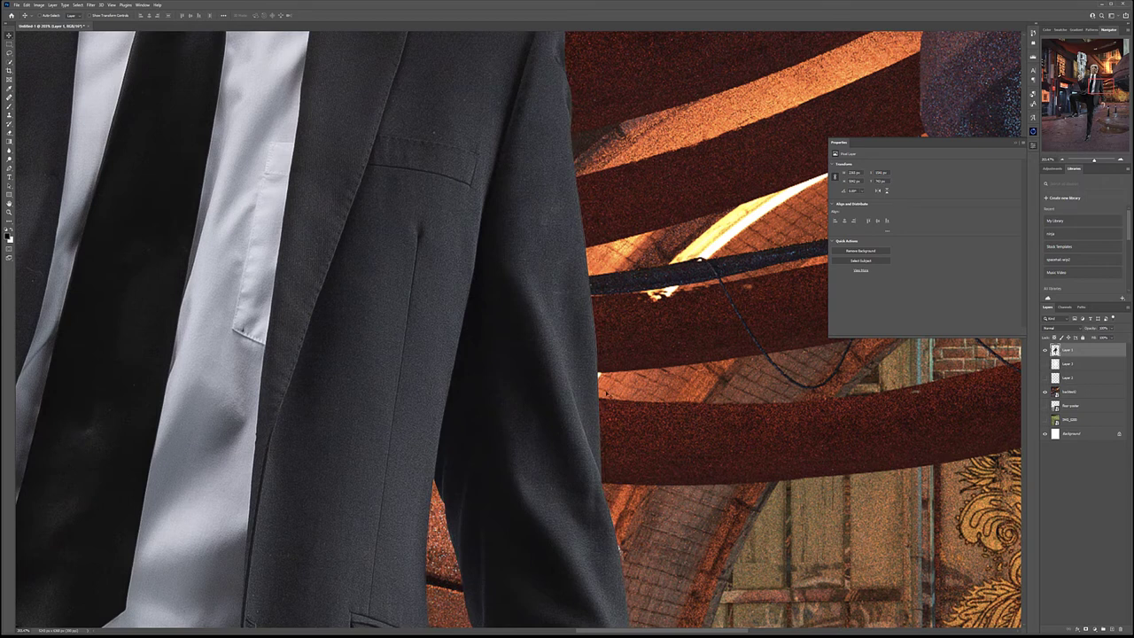
scroll(569, 186, up, 5)
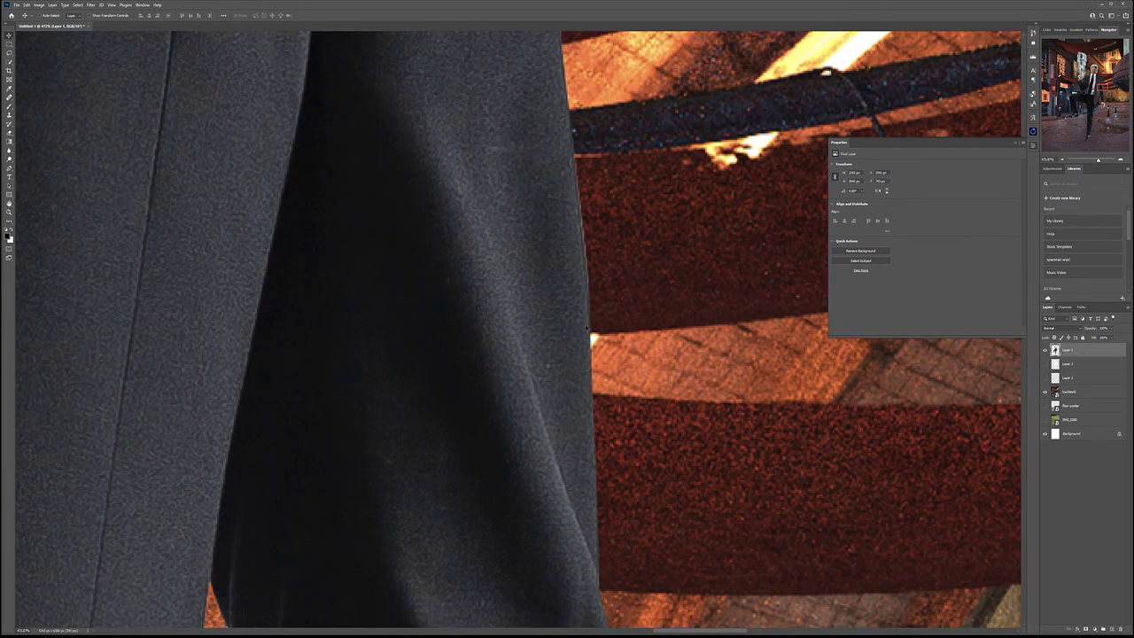
scroll(587, 329, down, 2)
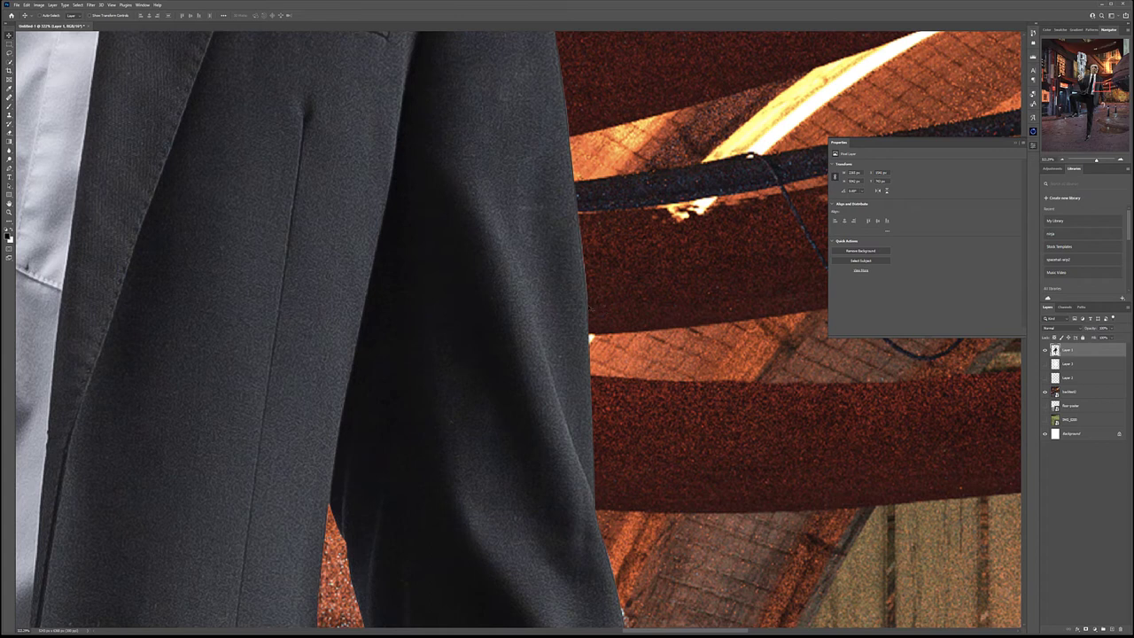
scroll(589, 324, down, 2)
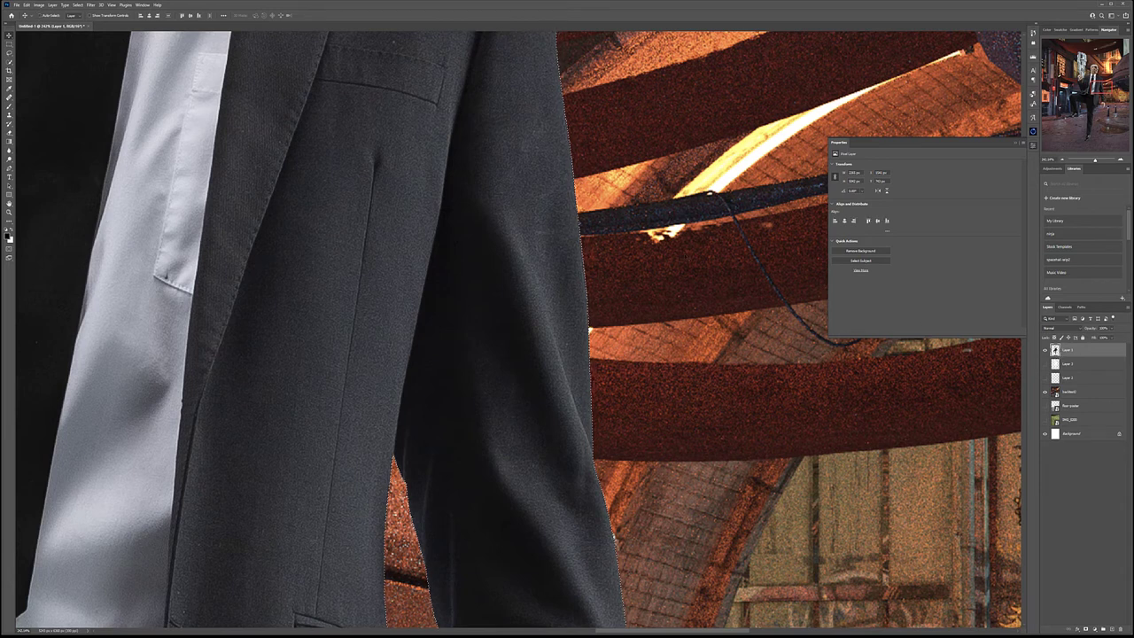
- Contract the man's cut-out selection slightly with Select > Modify > Contract
click(78, 4)
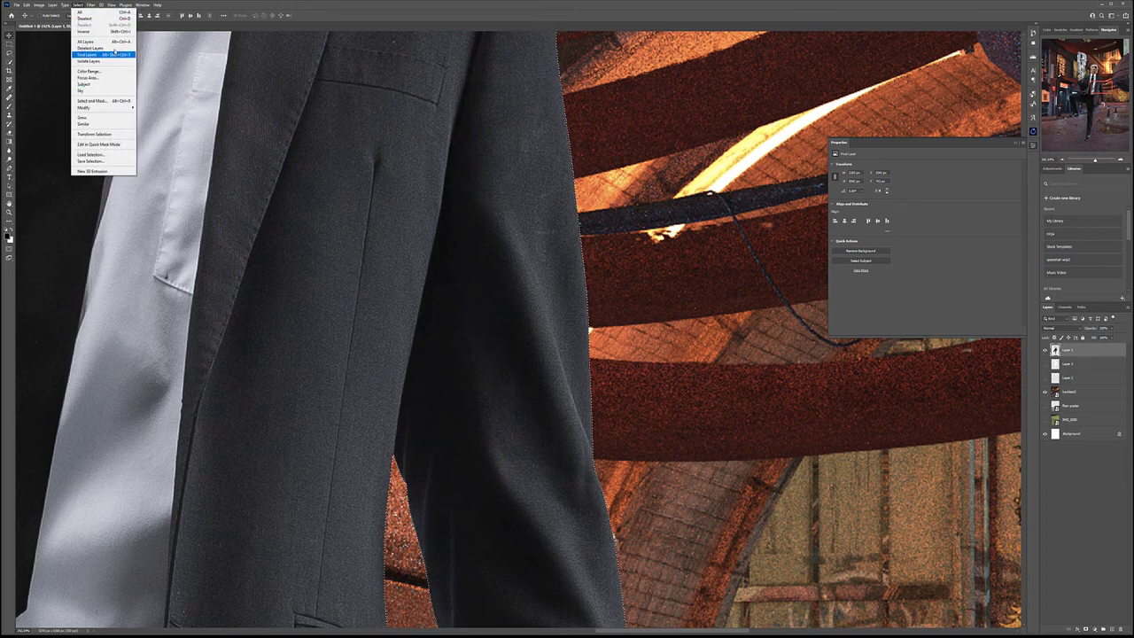
mouse_move(106, 107)
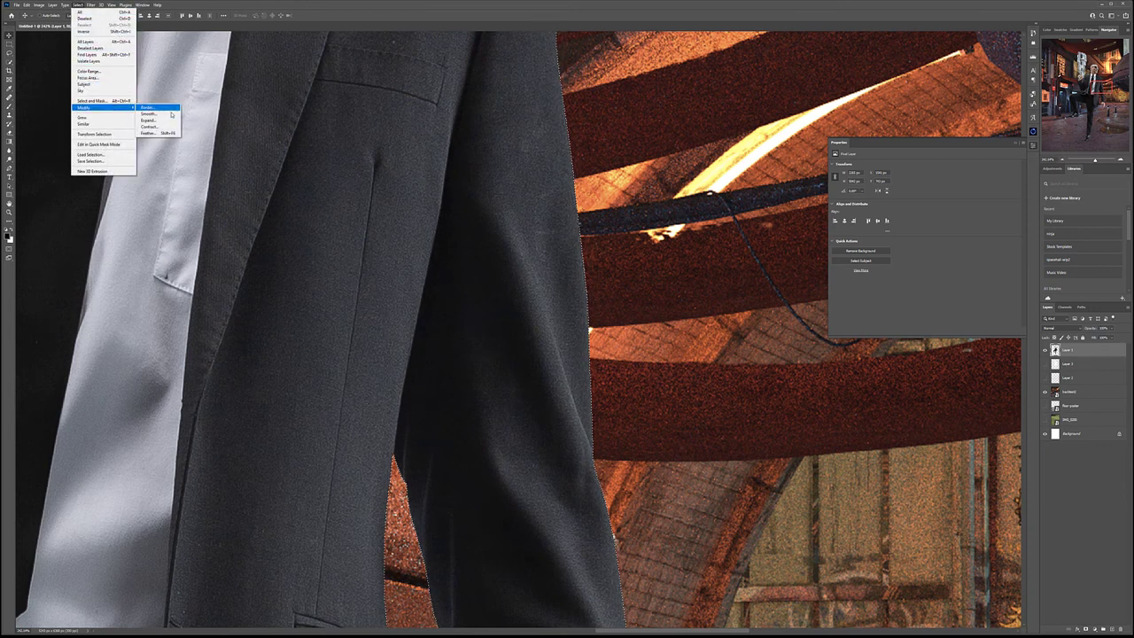
click(166, 127)
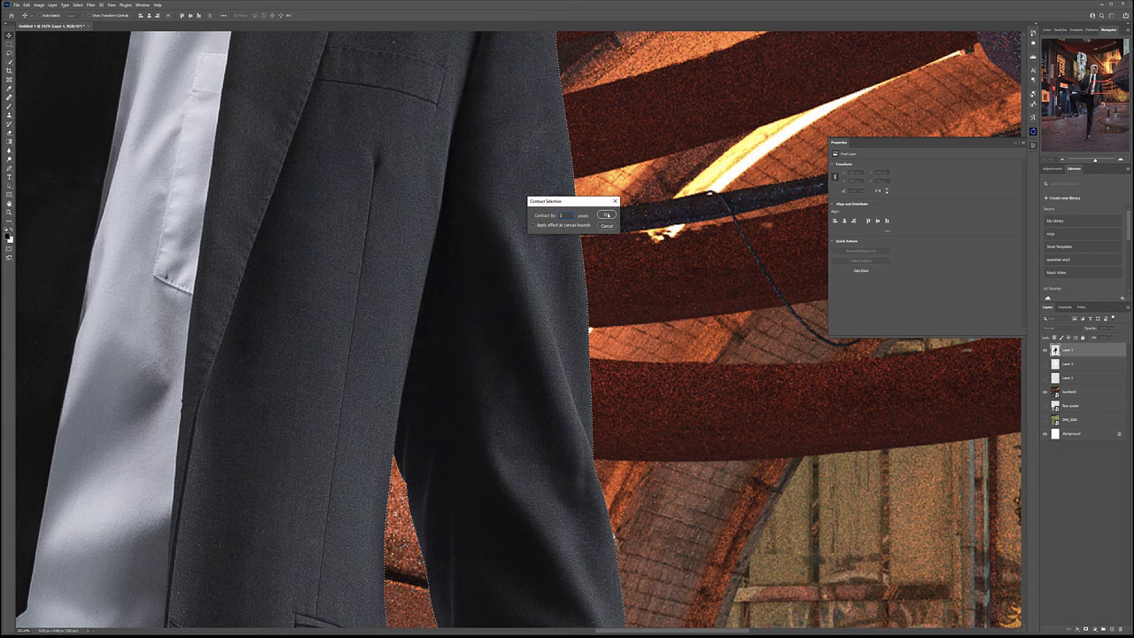
click(607, 214)
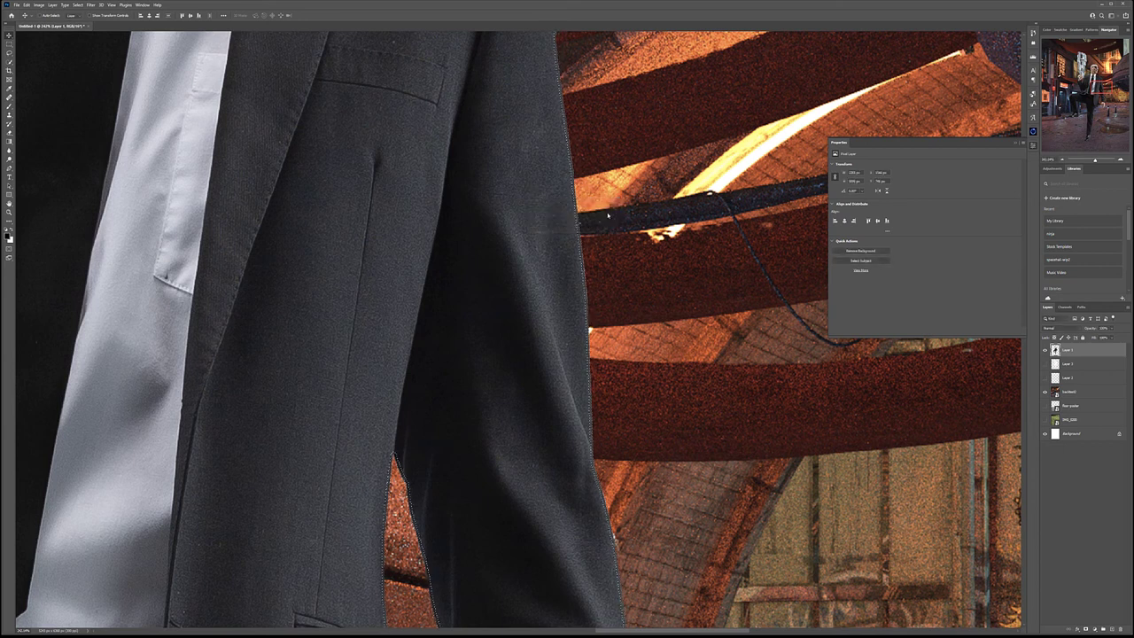
- Feather the selection by 5 pixels and turn it into a layer mask on Layer 1
click(77, 5)
mouse_move(106, 107)
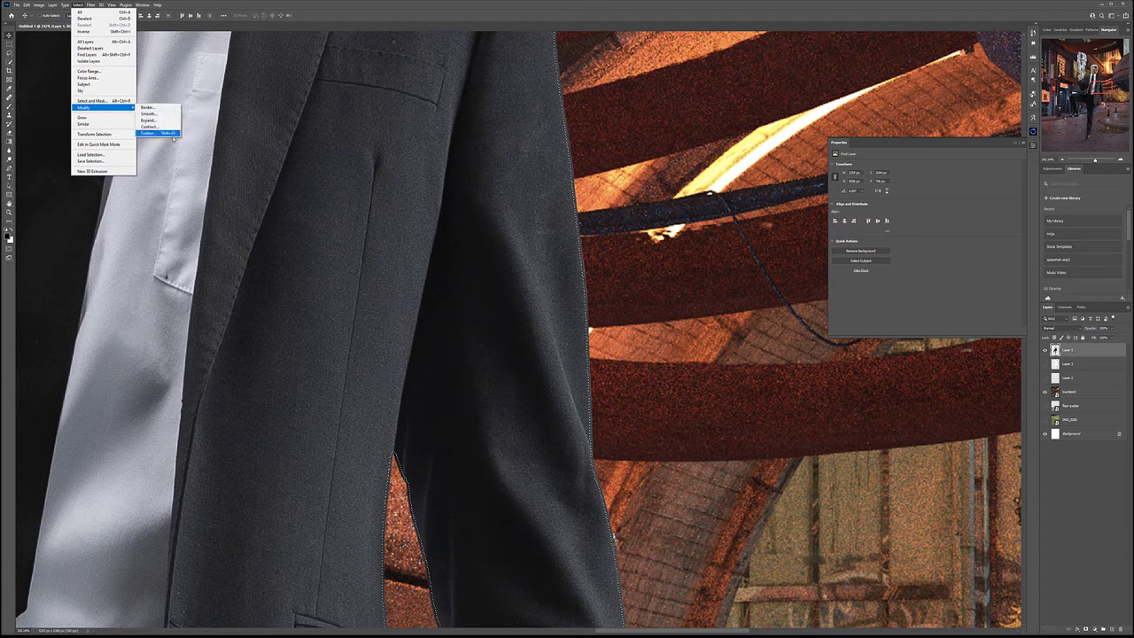
click(153, 137)
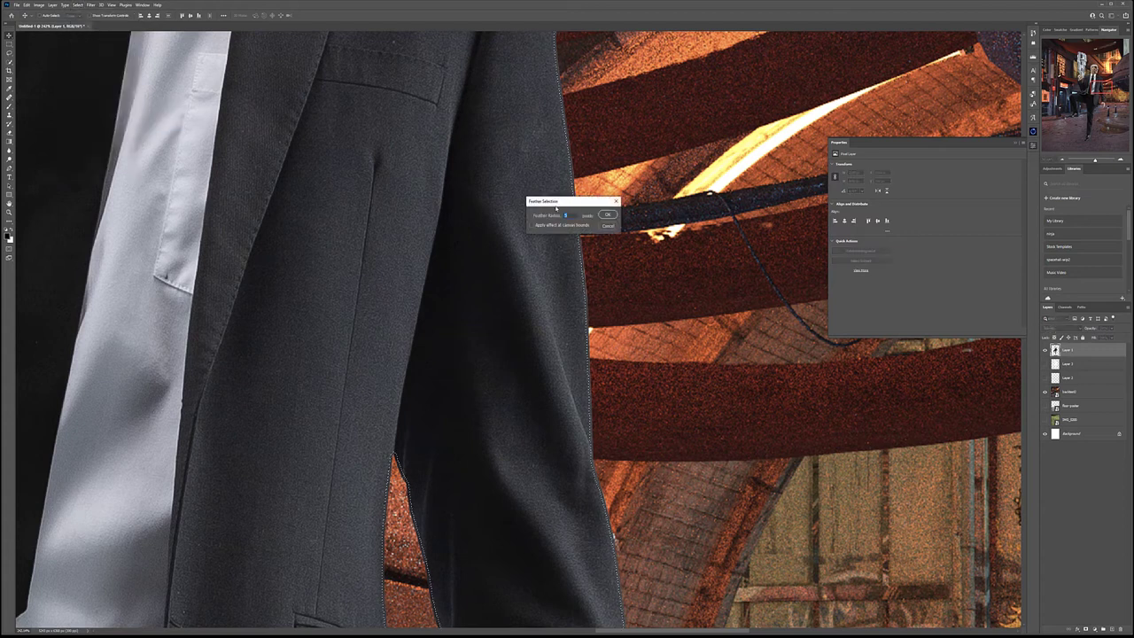
click(609, 216)
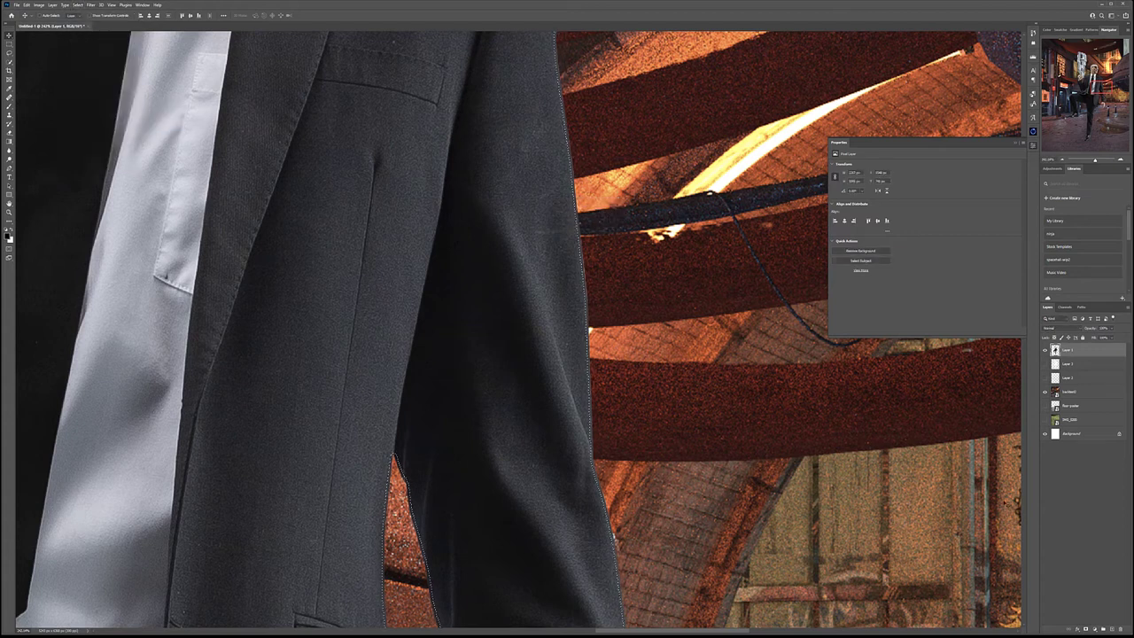
click(1087, 630)
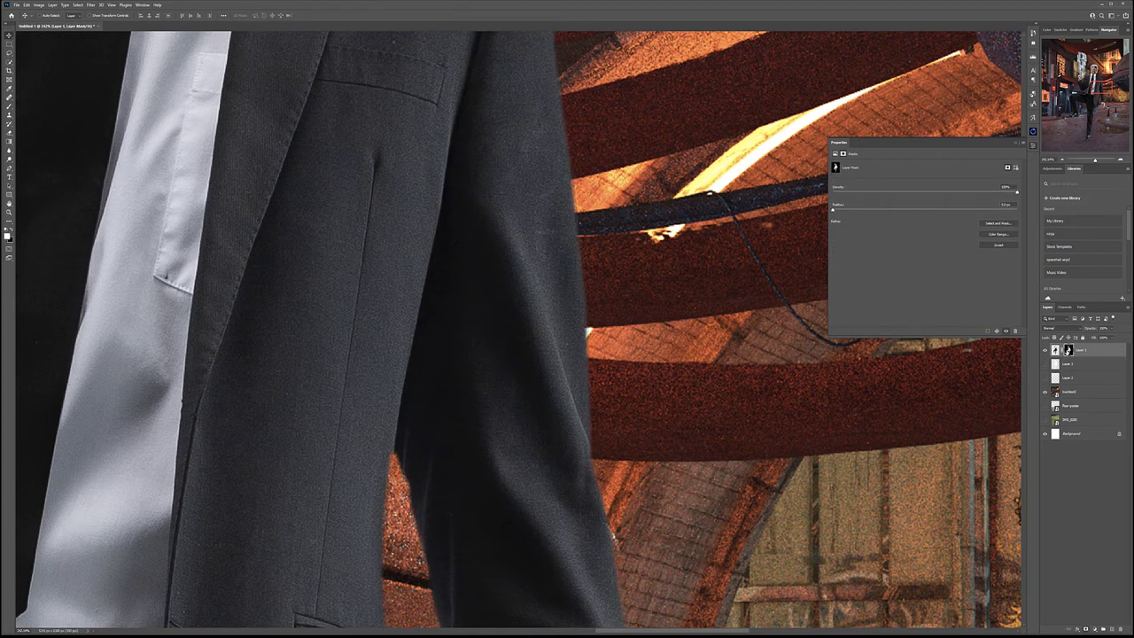
alt+click(1068, 350)
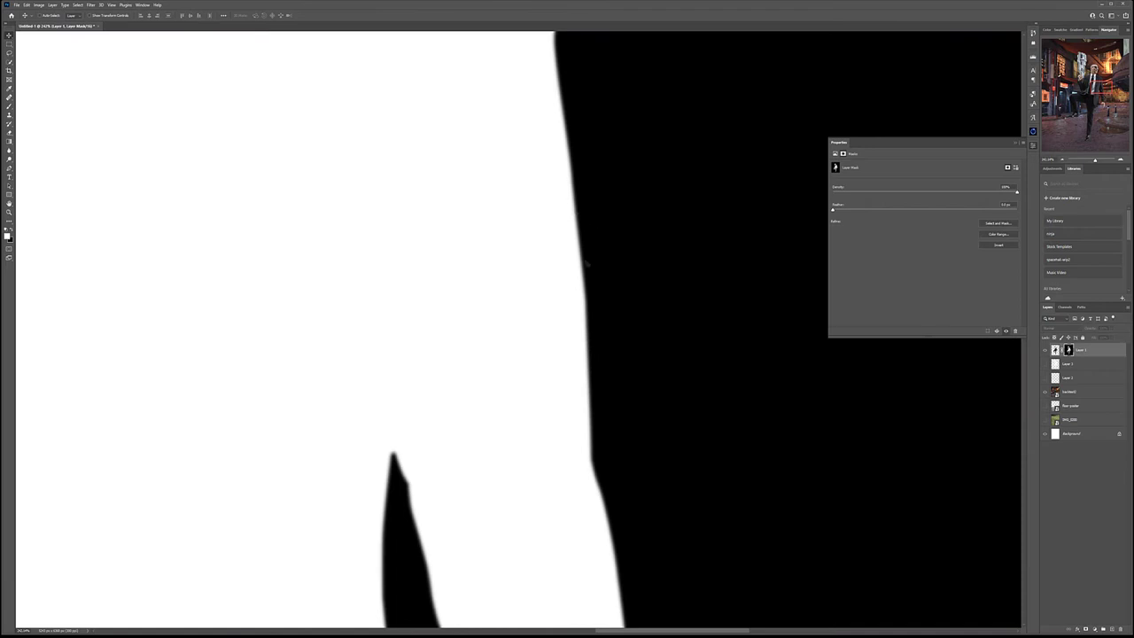
scroll(586, 263, up, 3)
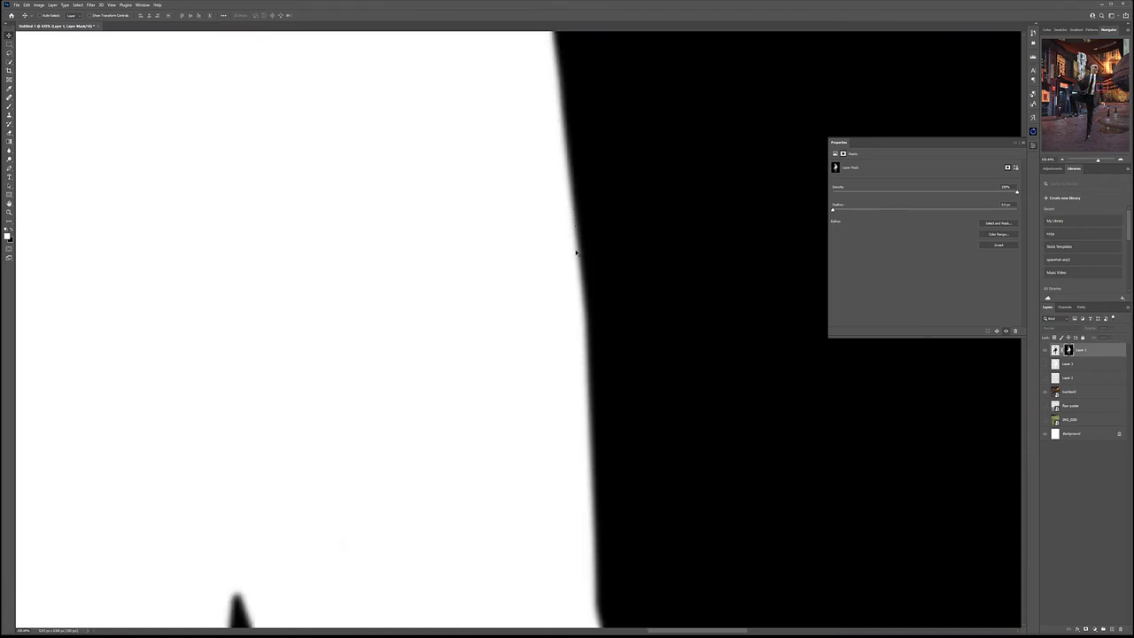
alt+click(1069, 350)
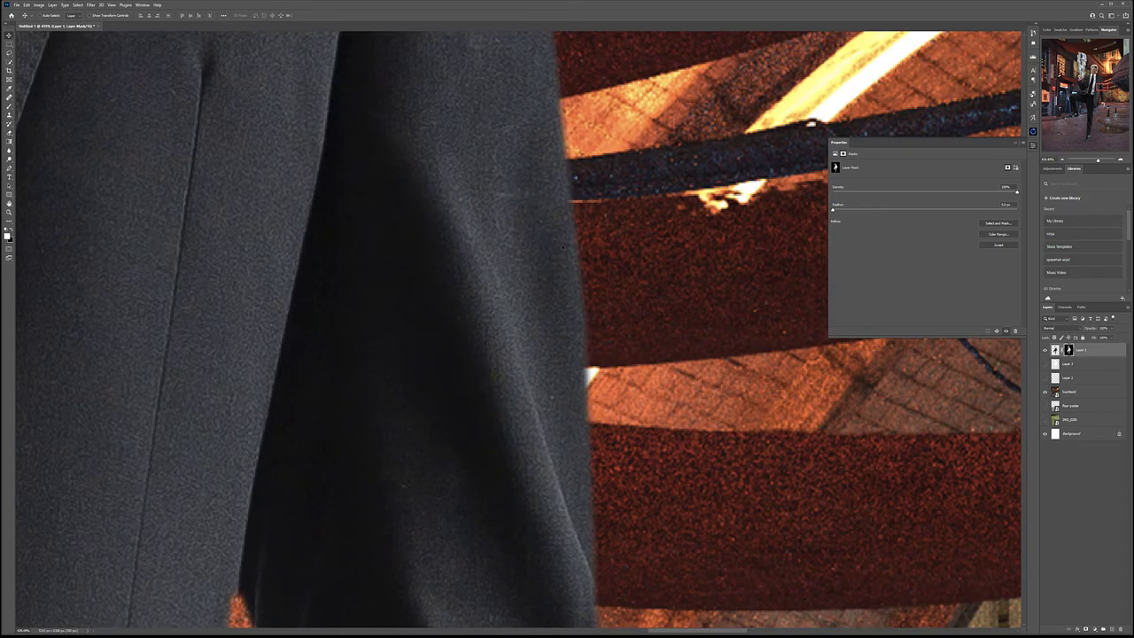
scroll(588, 336, down, 6)
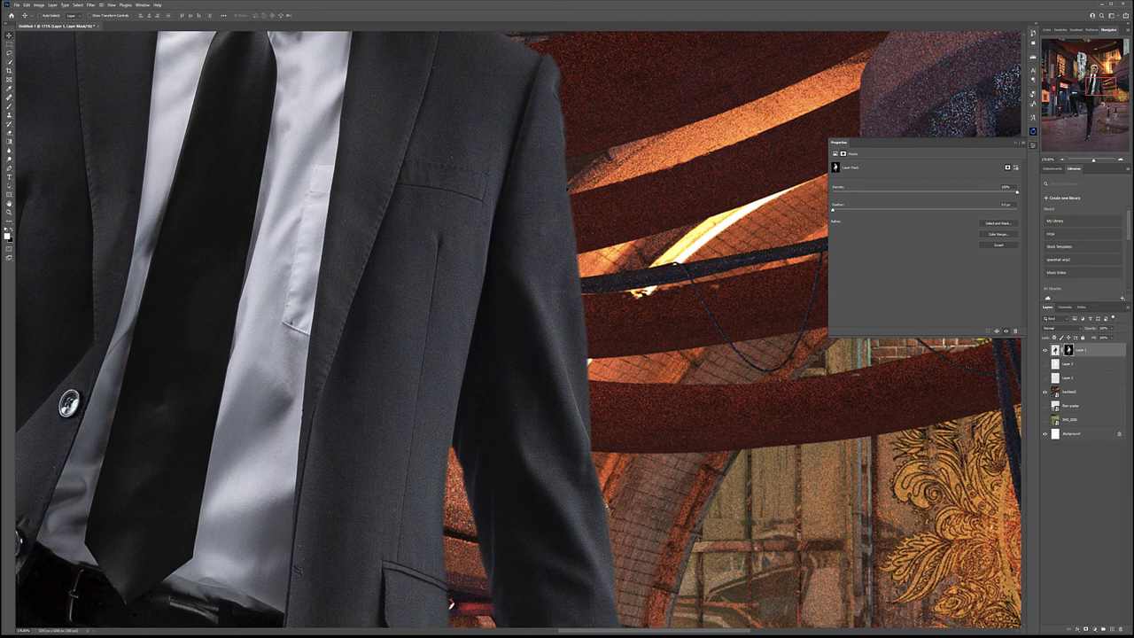
scroll(589, 244, down, 4)
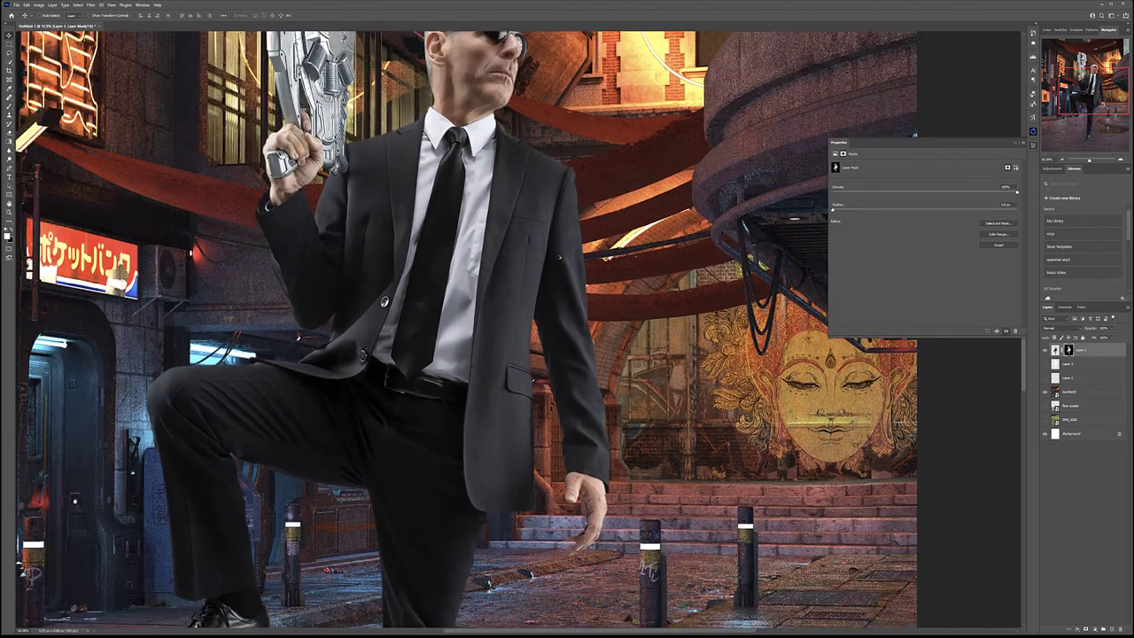
scroll(558, 244, down, 3)
scroll(580, 240, up, 2)
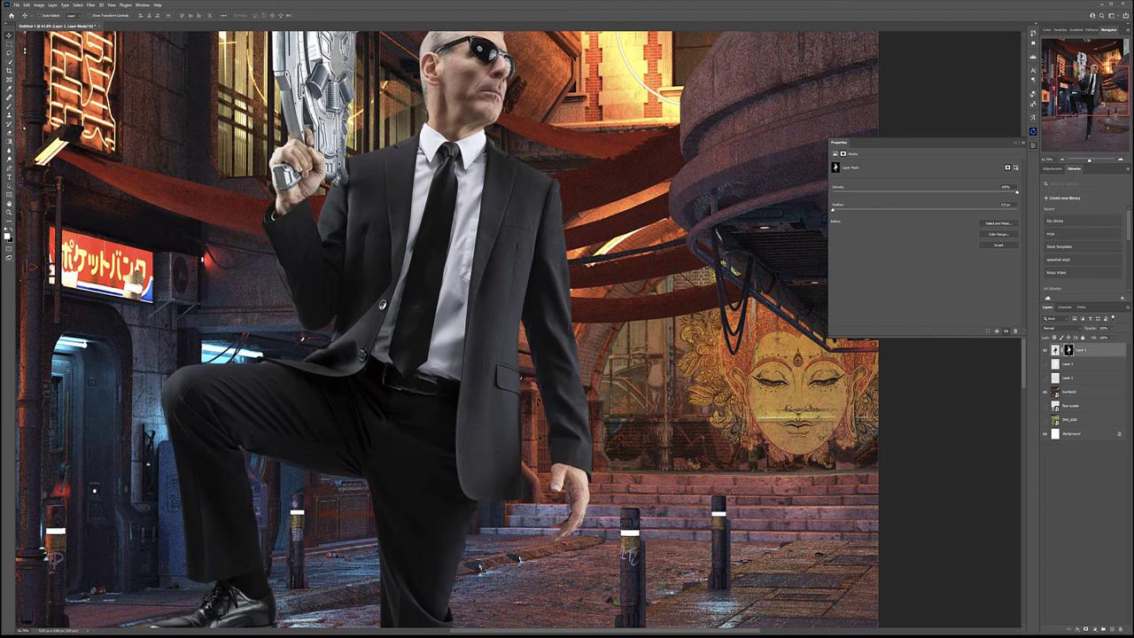
key(ctrl+0)
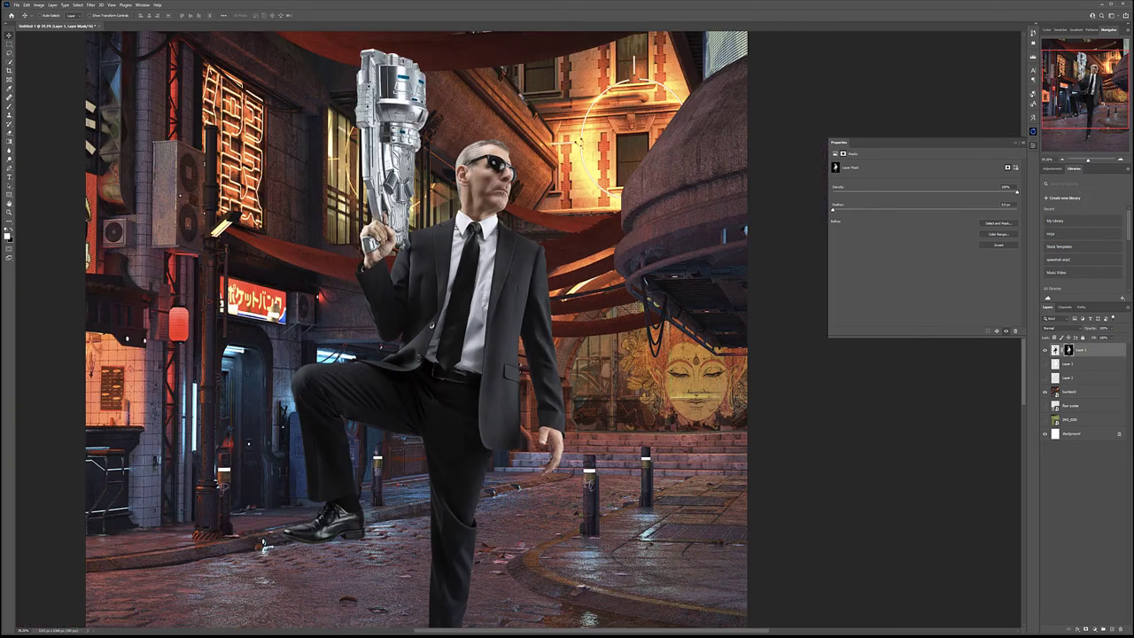
key(ctrl+minus)
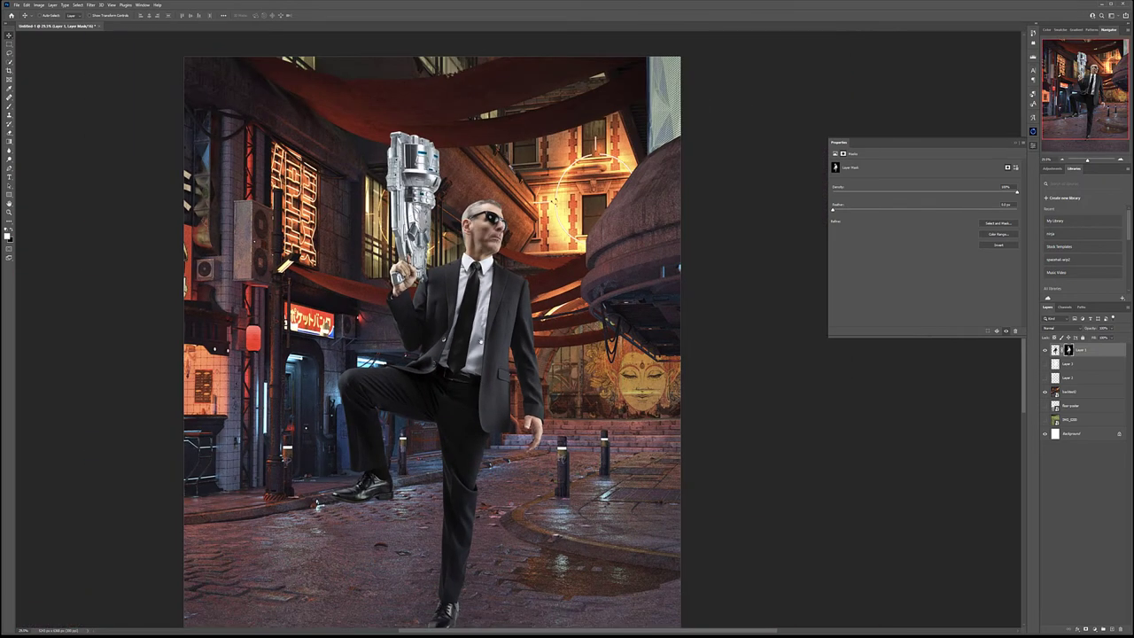
scroll(463, 341, left, 2)
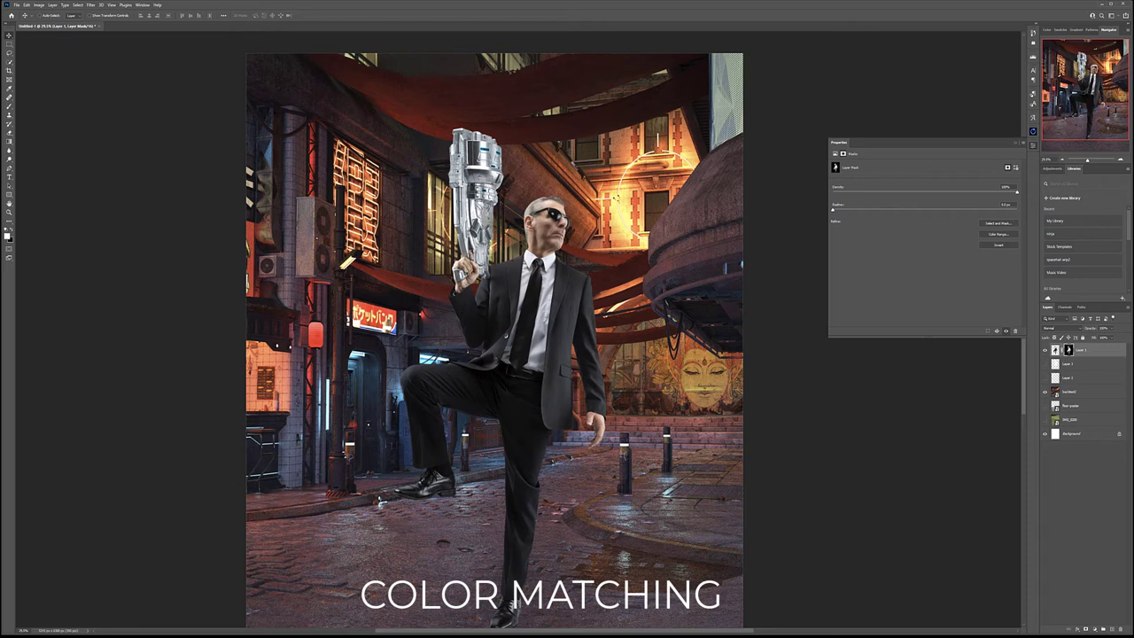
scroll(548, 199, up, 3)
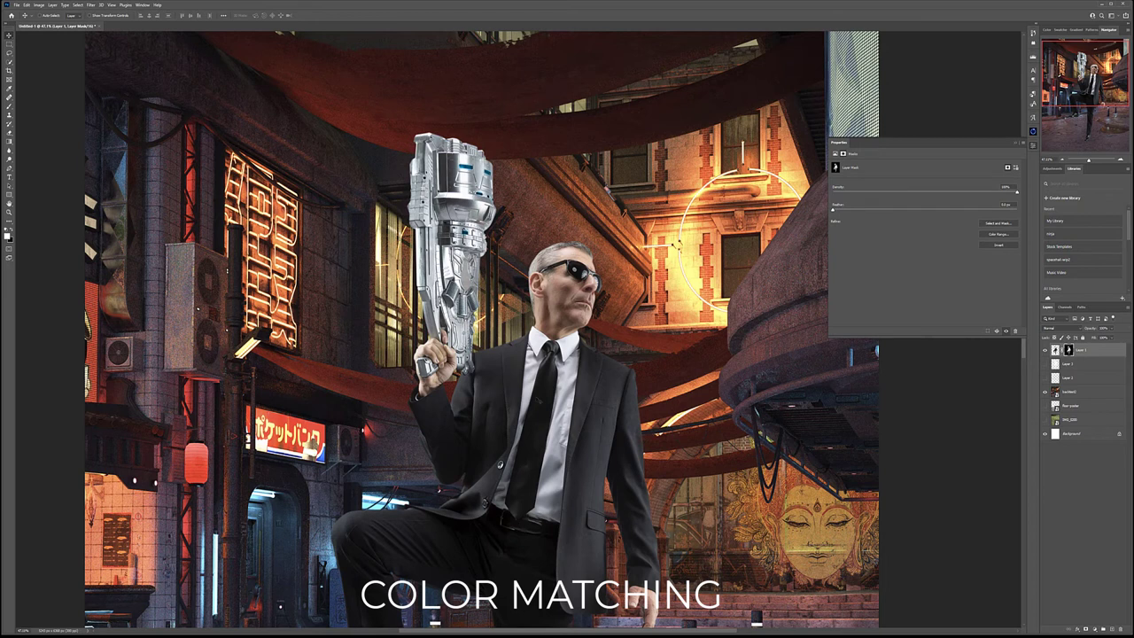
scroll(531, 337, down, 5)
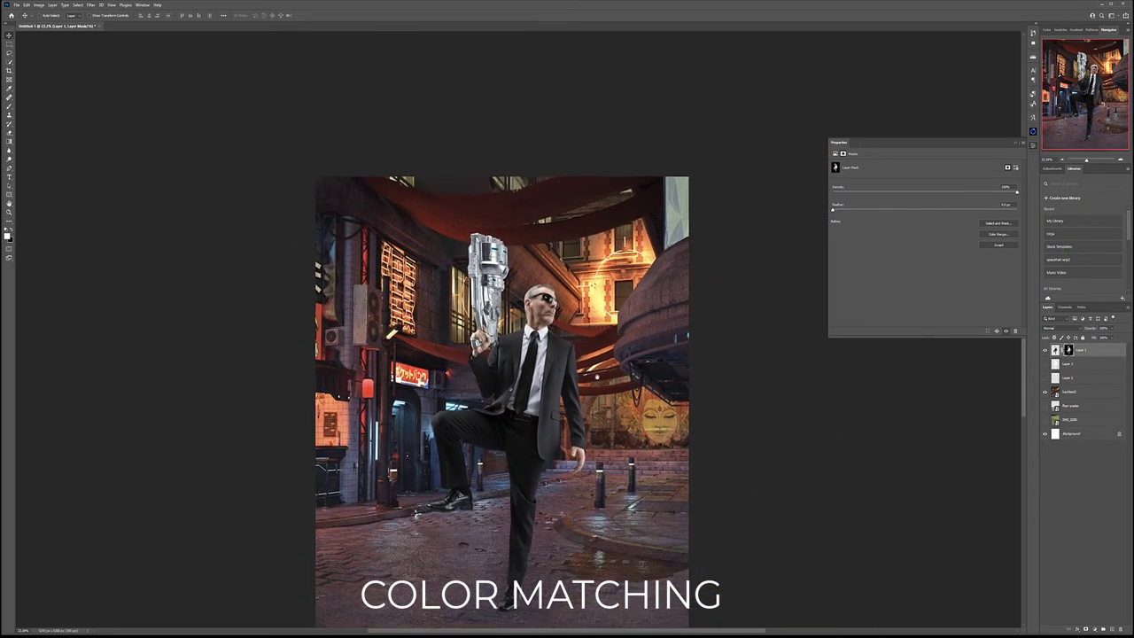
scroll(496, 388, down, 1)
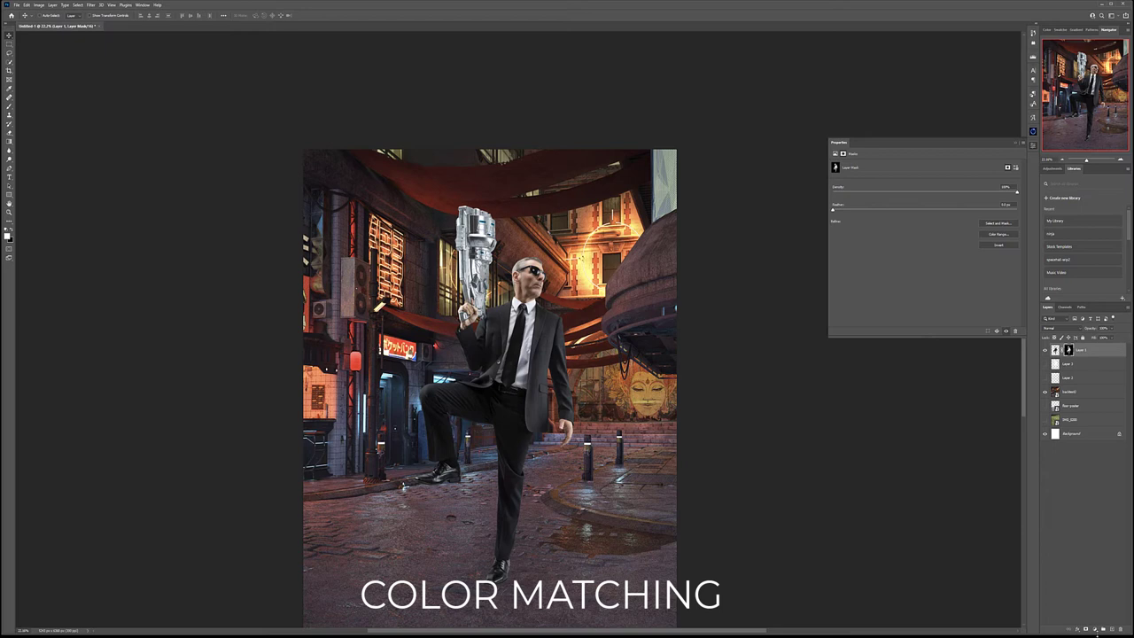
- Add a Curves 1 layer clipped to Layer 1 with Ctrl+Alt+G, blending in Color mode
click(1096, 630)
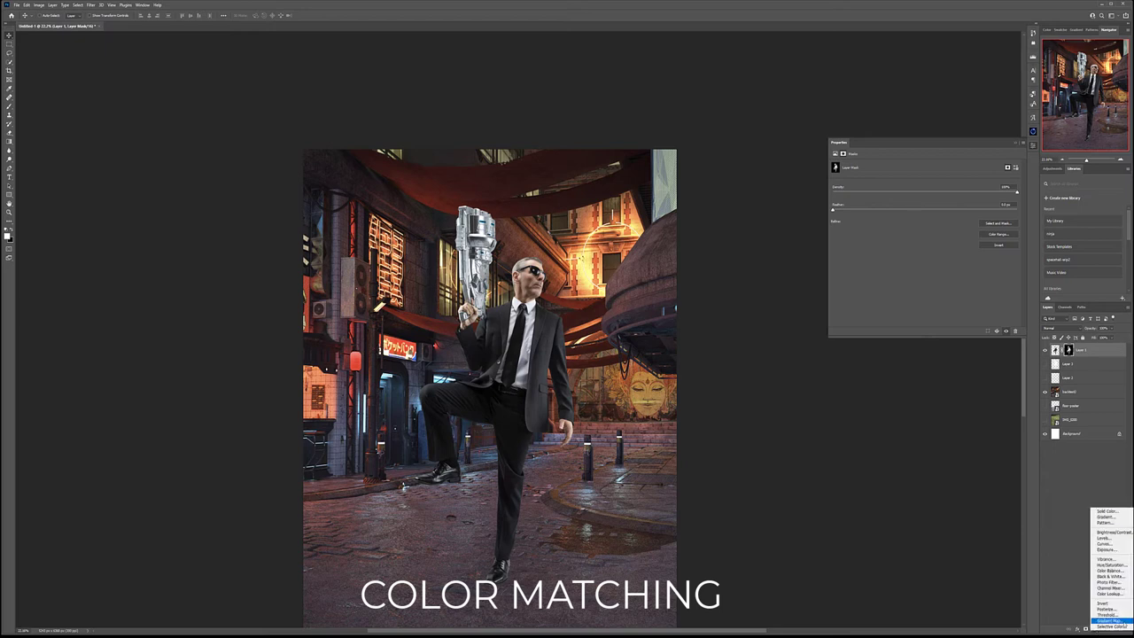
click(1122, 544)
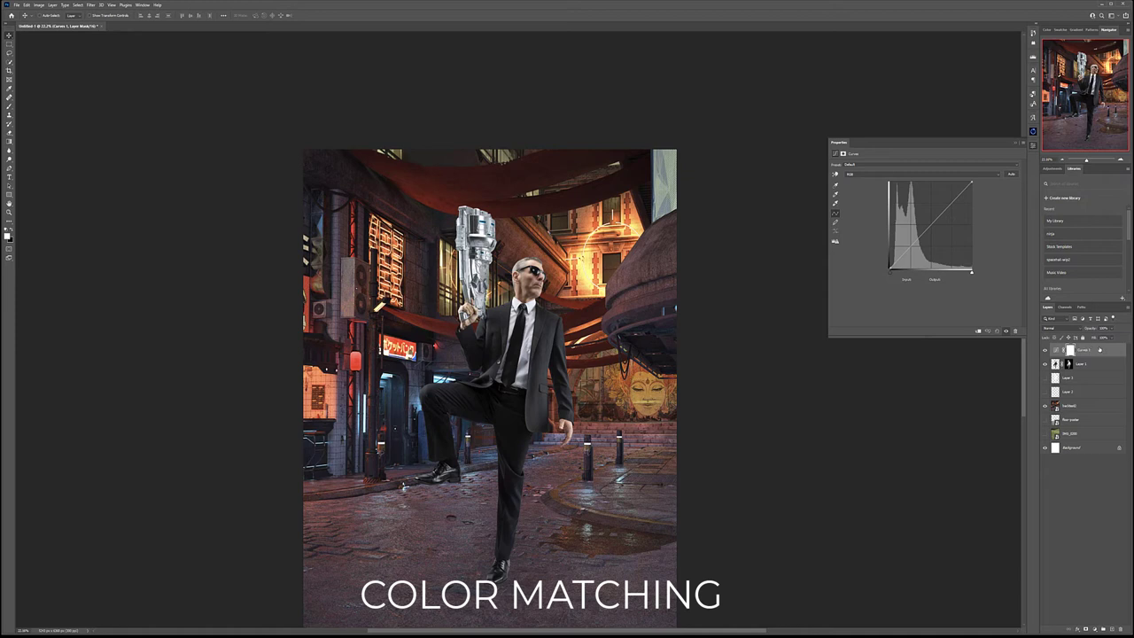
key(ctrl+alt+g)
click(1060, 327)
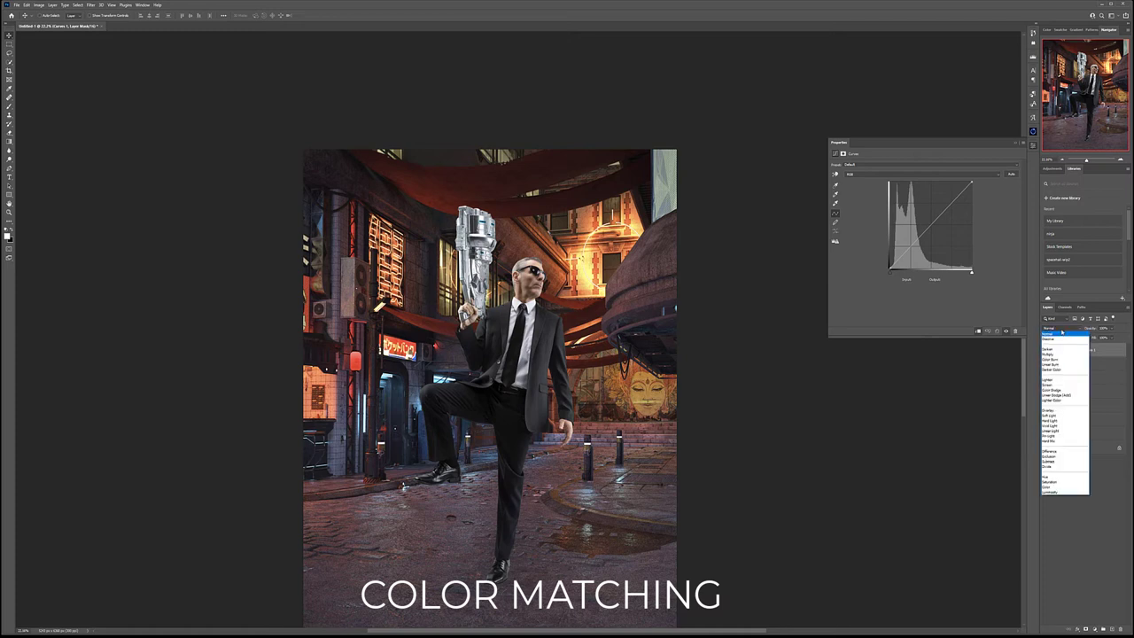
click(1052, 487)
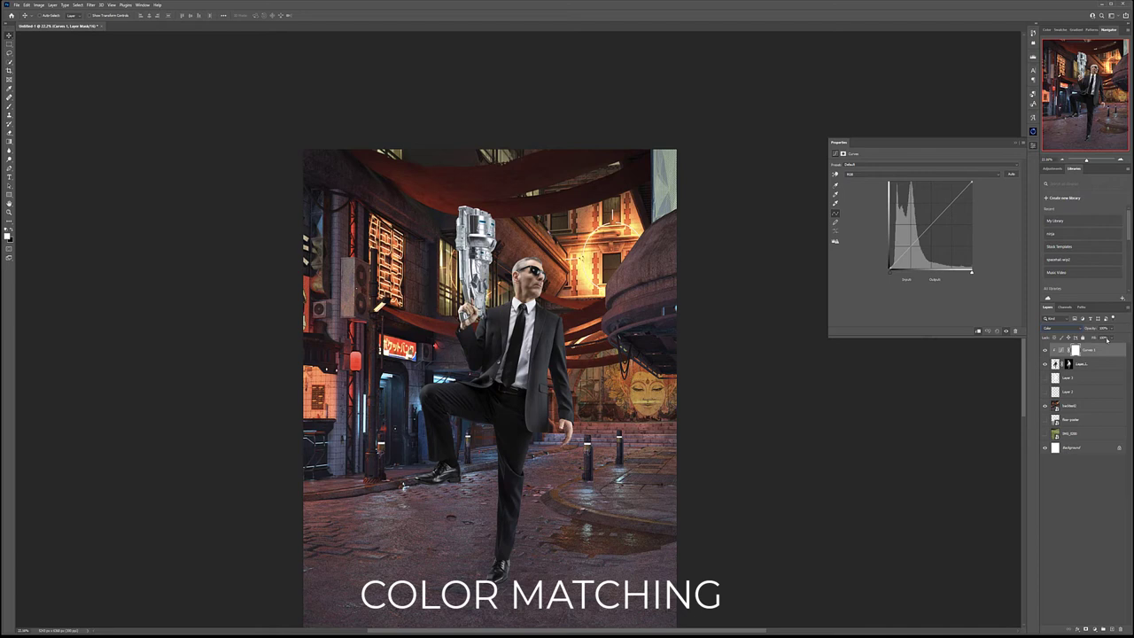
- Pull the Blue channel curve down and lift the Red channel curve to warm the man
click(868, 173)
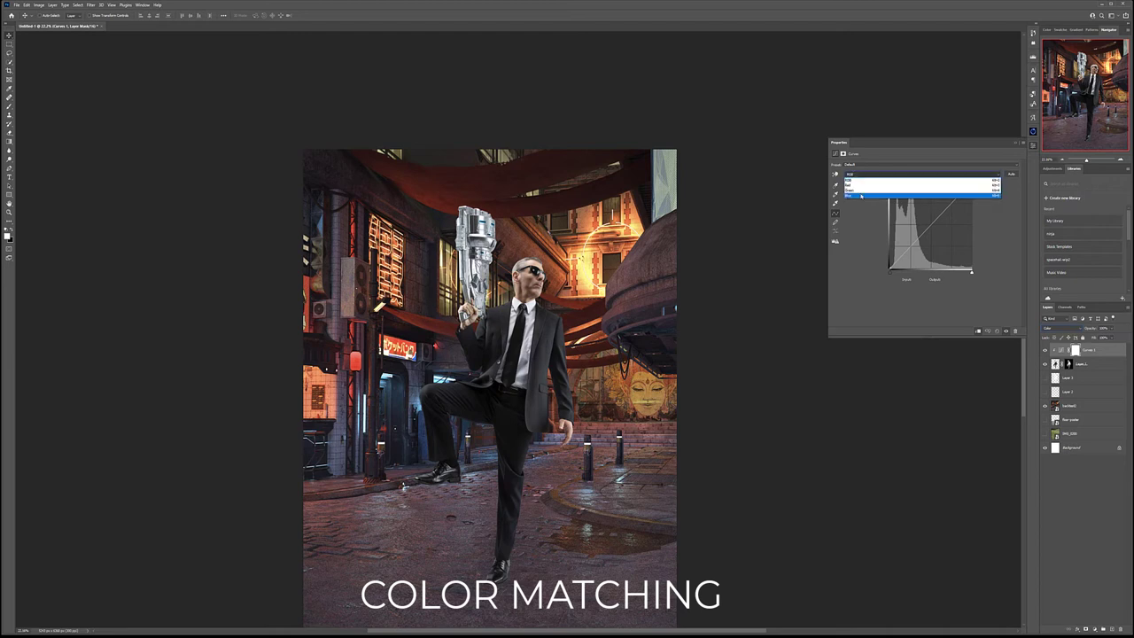
click(861, 195)
drag(924, 232, 933, 226)
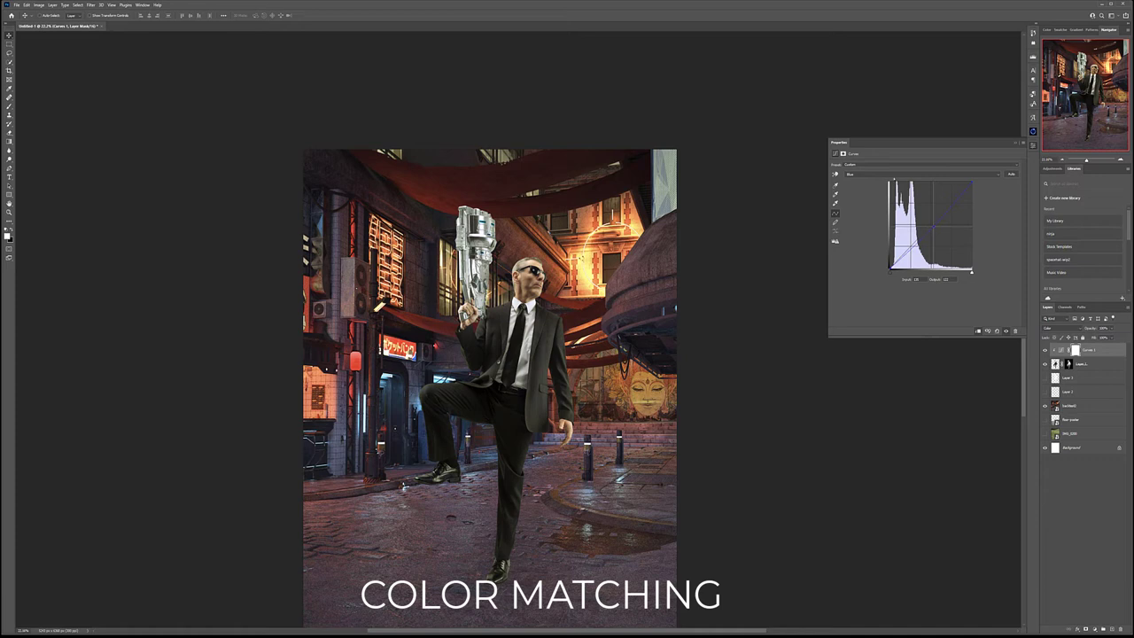
click(921, 173)
click(878, 182)
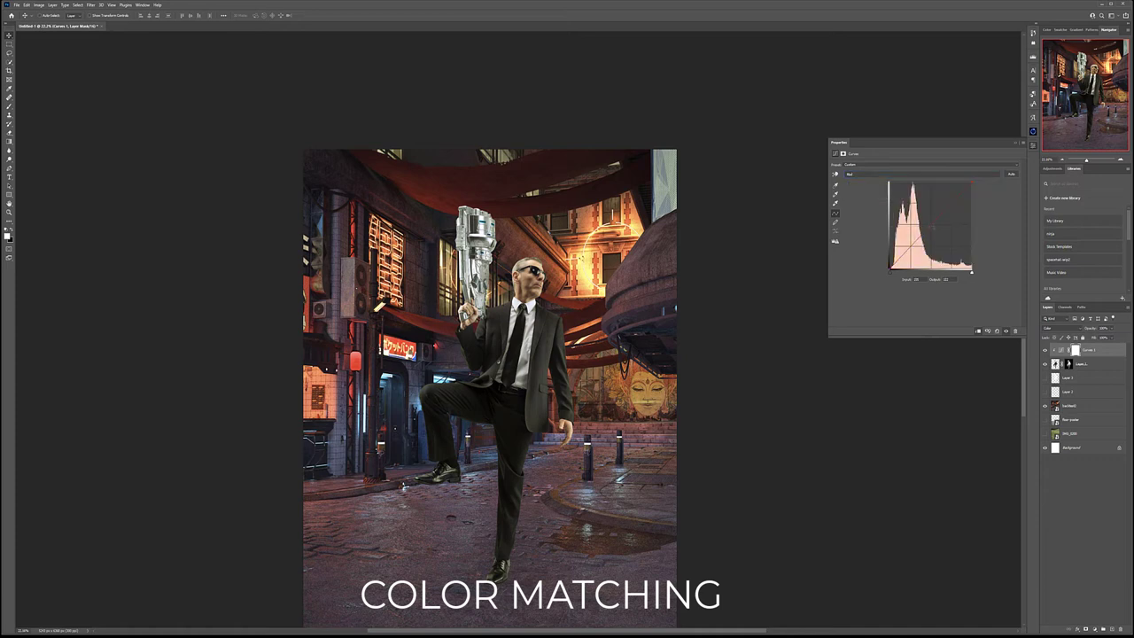
drag(924, 231, 926, 225)
scroll(528, 273, up, 5)
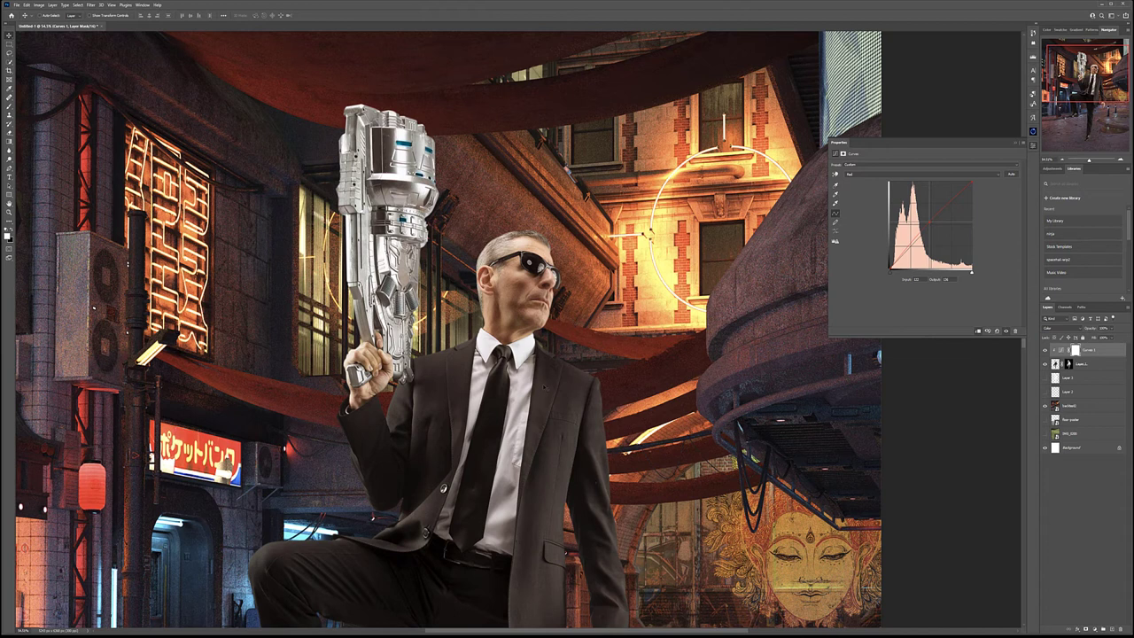
scroll(541, 375, down, 5)
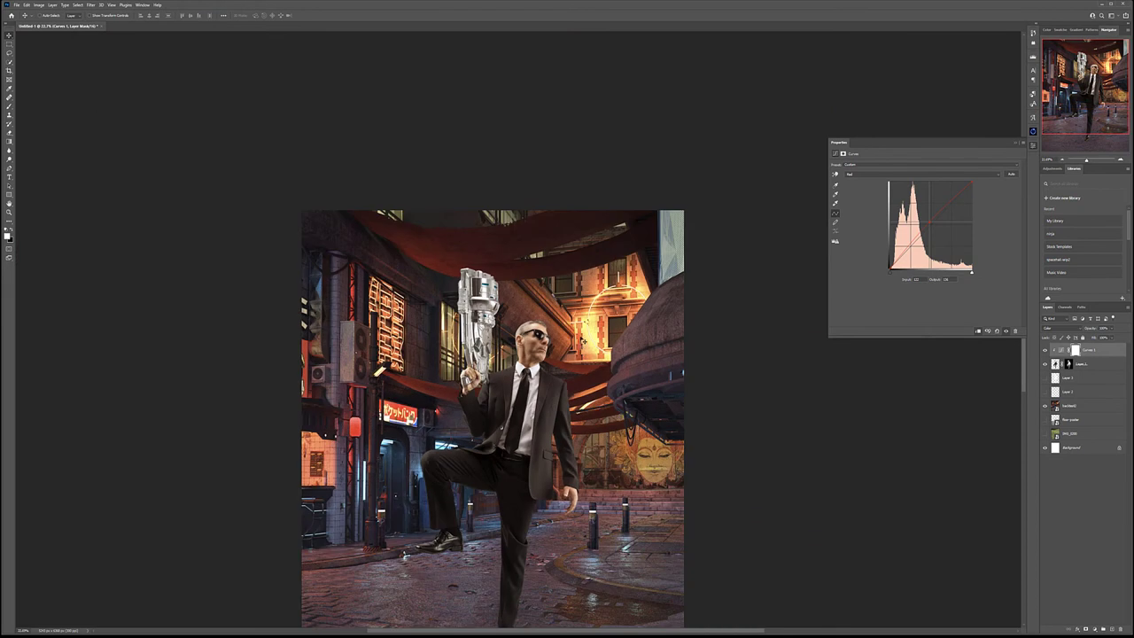
drag(583, 341, 564, 234)
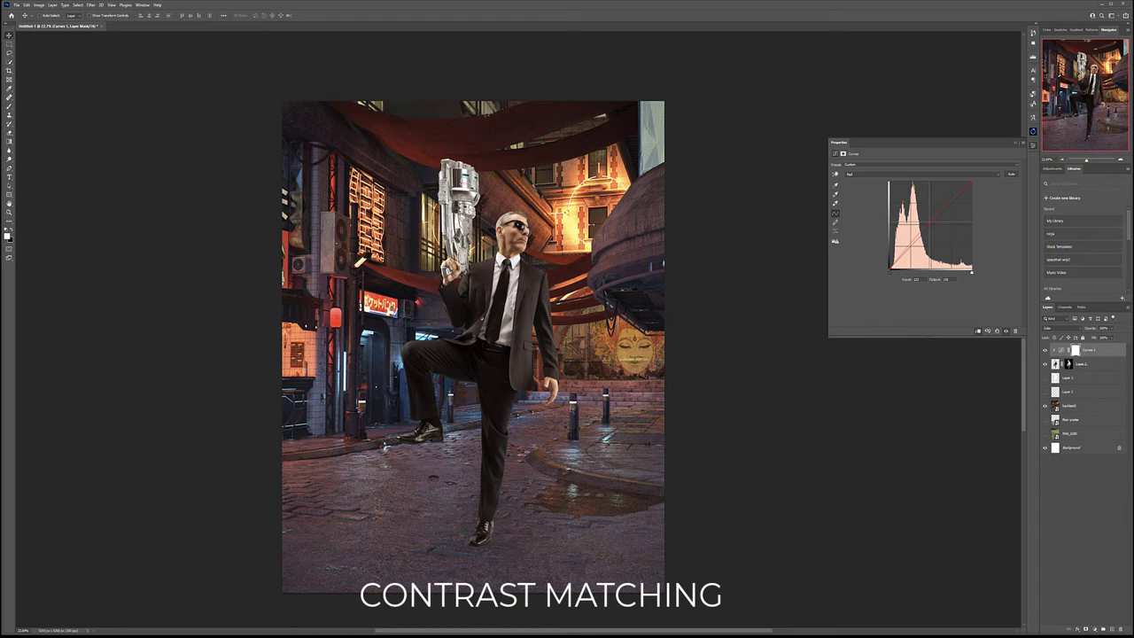
- Add Selective Color 1 above the street layer, lowering Black in the Blacks range
click(1087, 408)
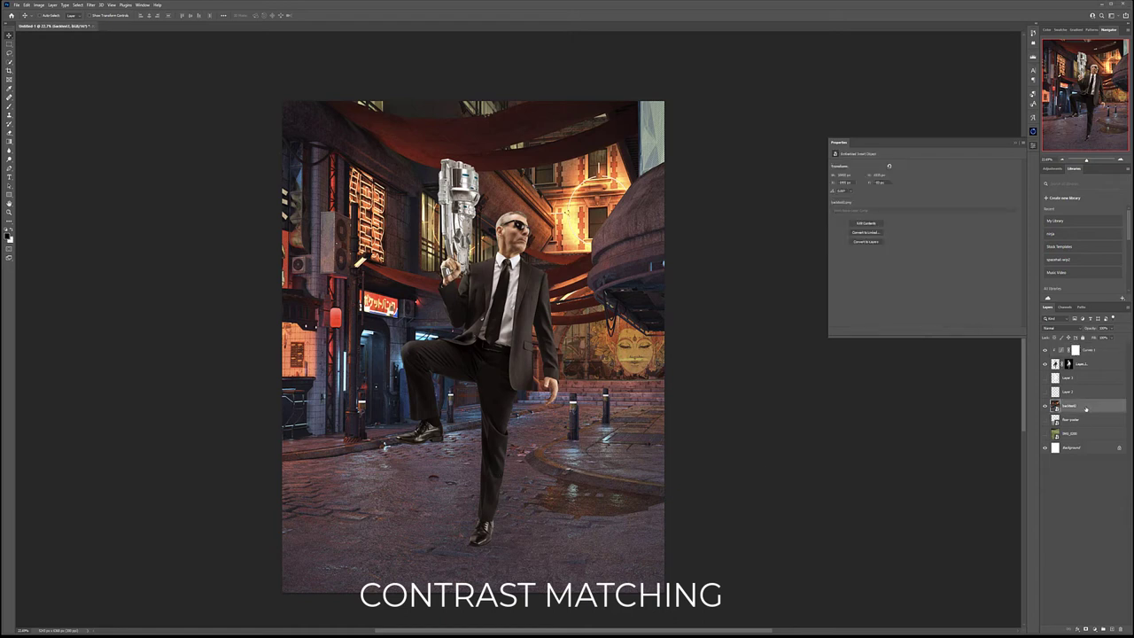
click(1103, 630)
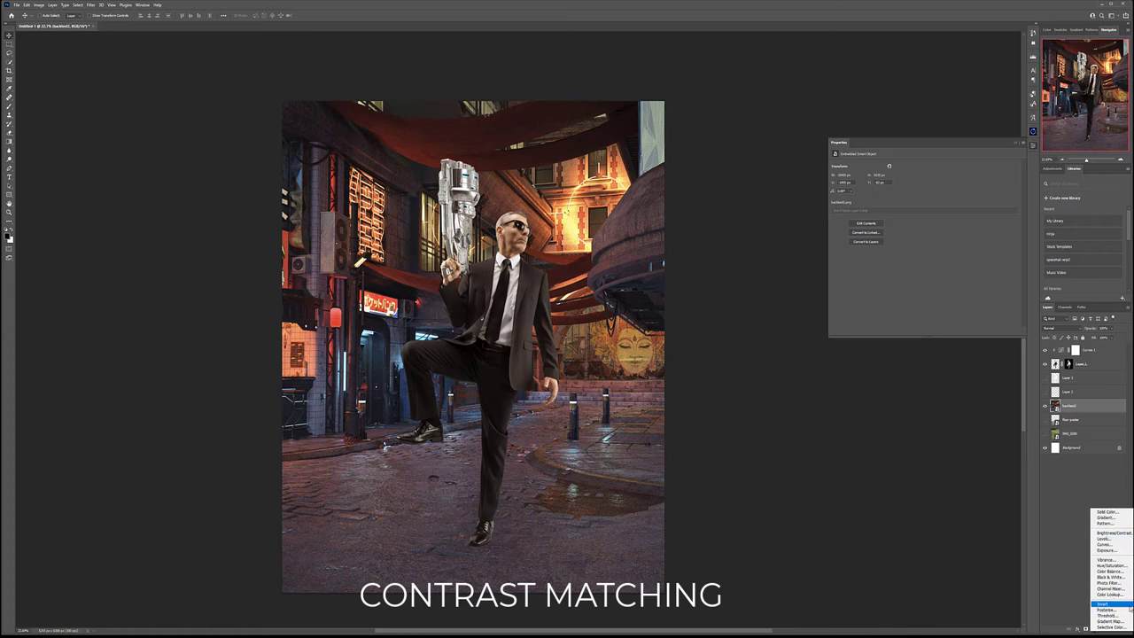
click(1110, 626)
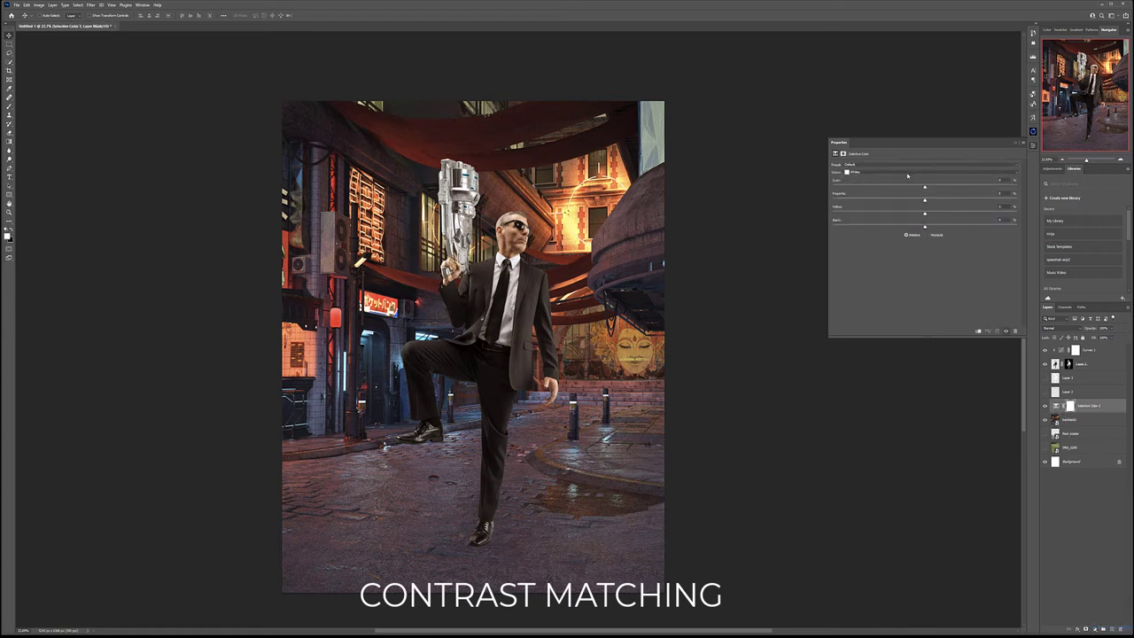
click(907, 175)
click(926, 223)
drag(926, 229, 917, 229)
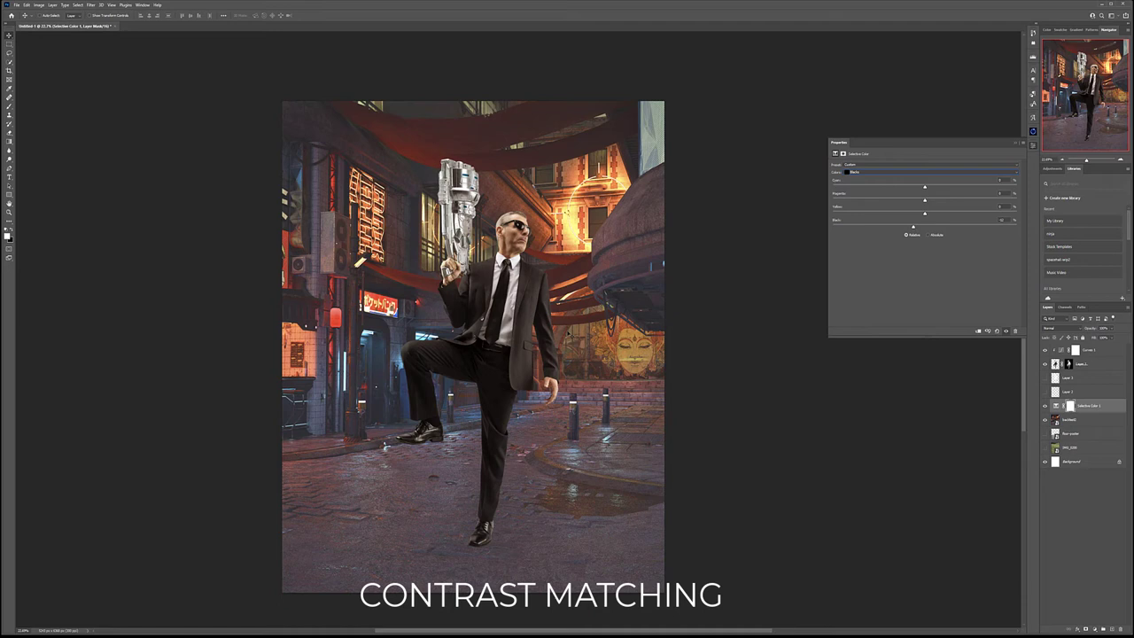
click(1095, 367)
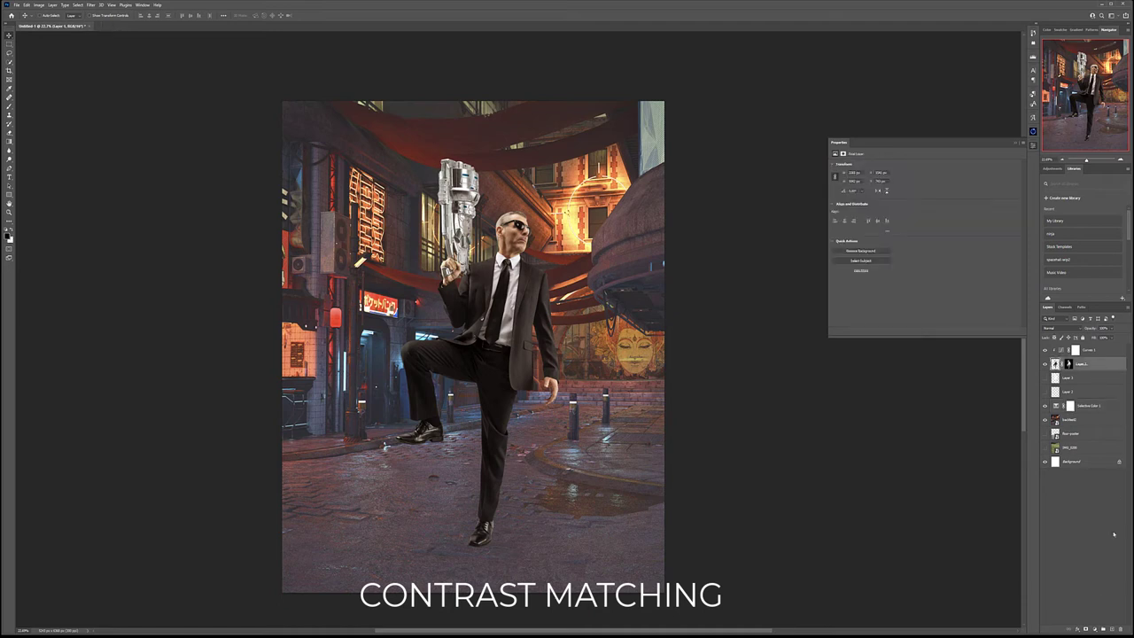
- Add a Luminosity-mode Curves layer above the man, raising the black point and adding a midtone point
click(1094, 629)
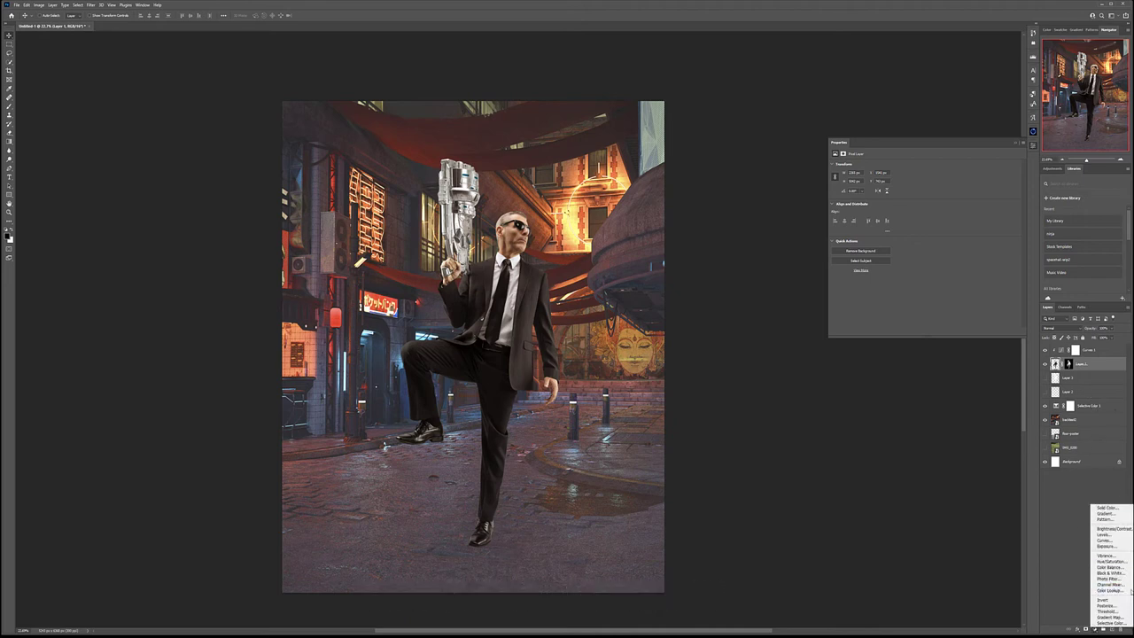
click(1105, 540)
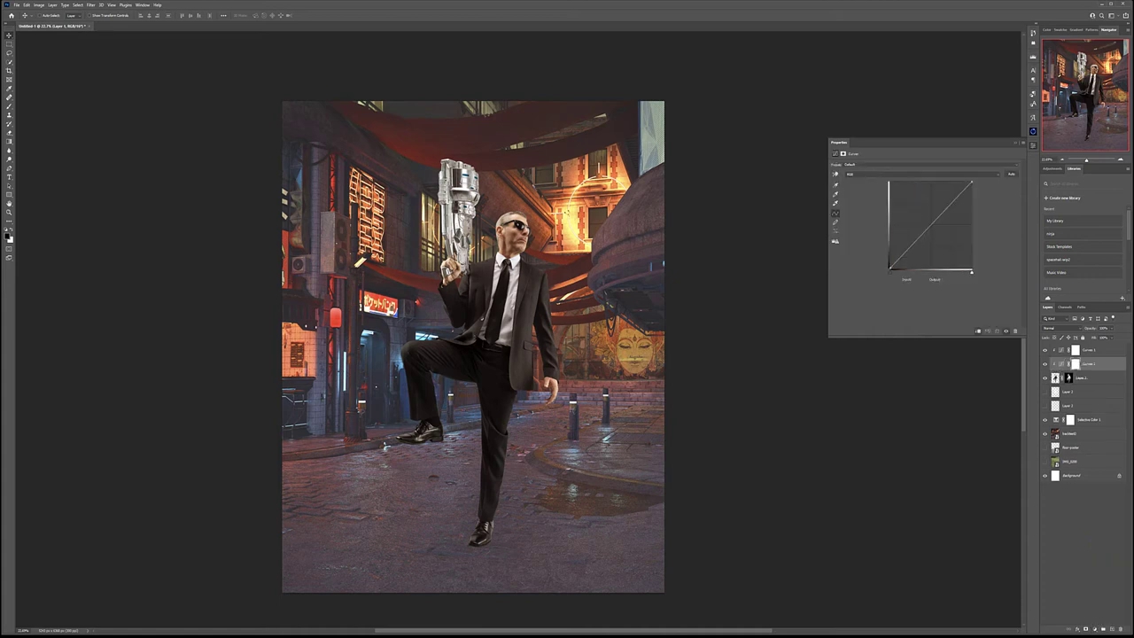
click(1071, 328)
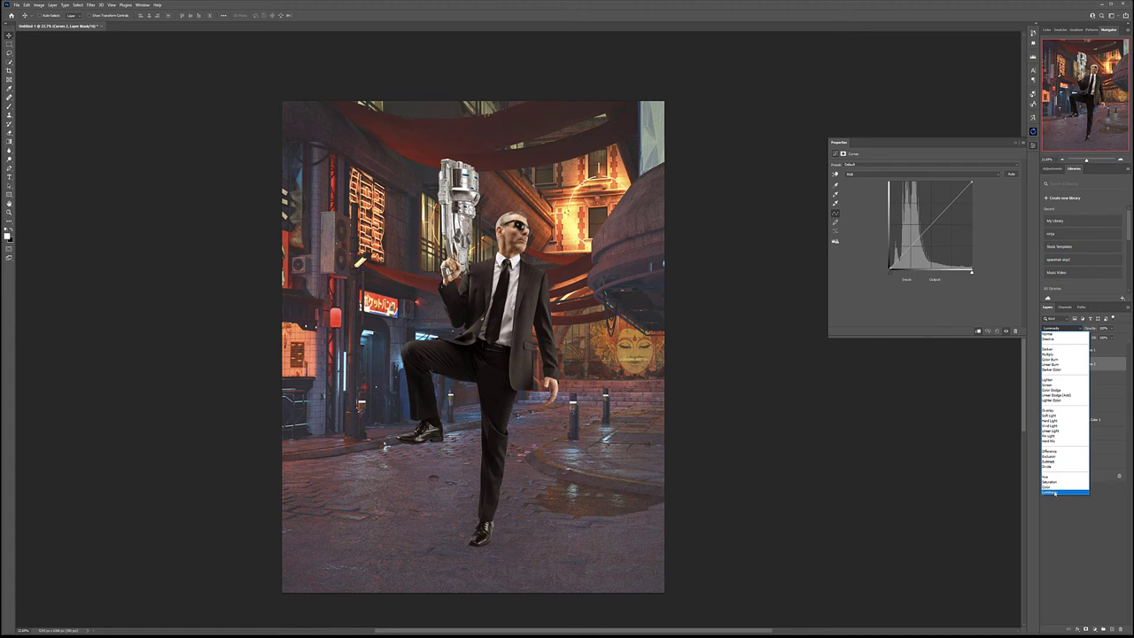
click(1055, 493)
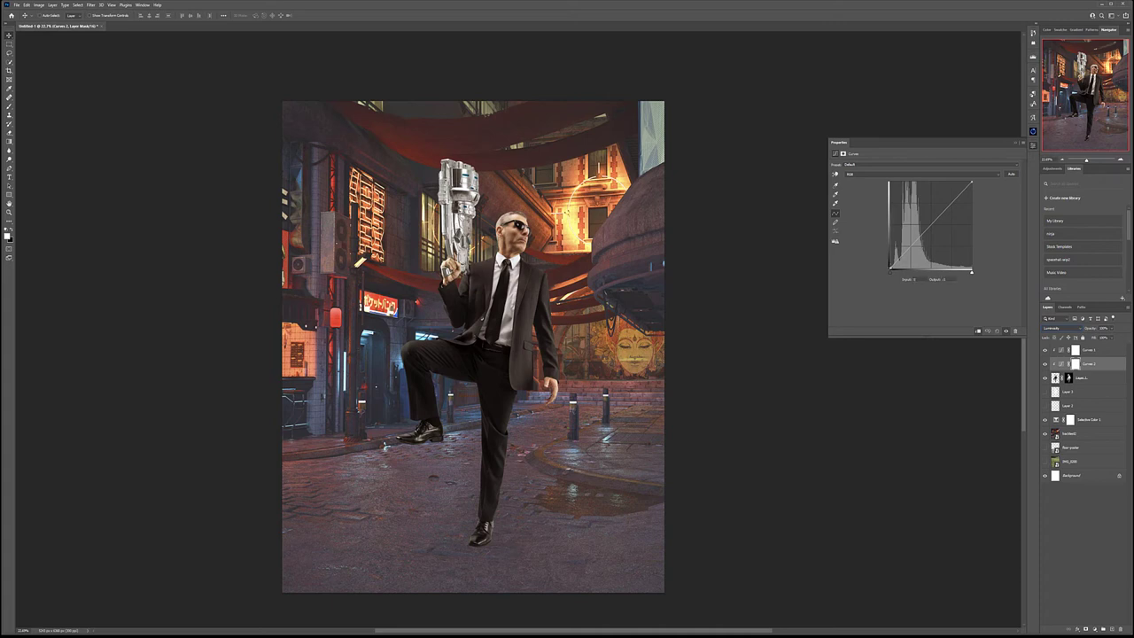
drag(890, 269, 891, 263)
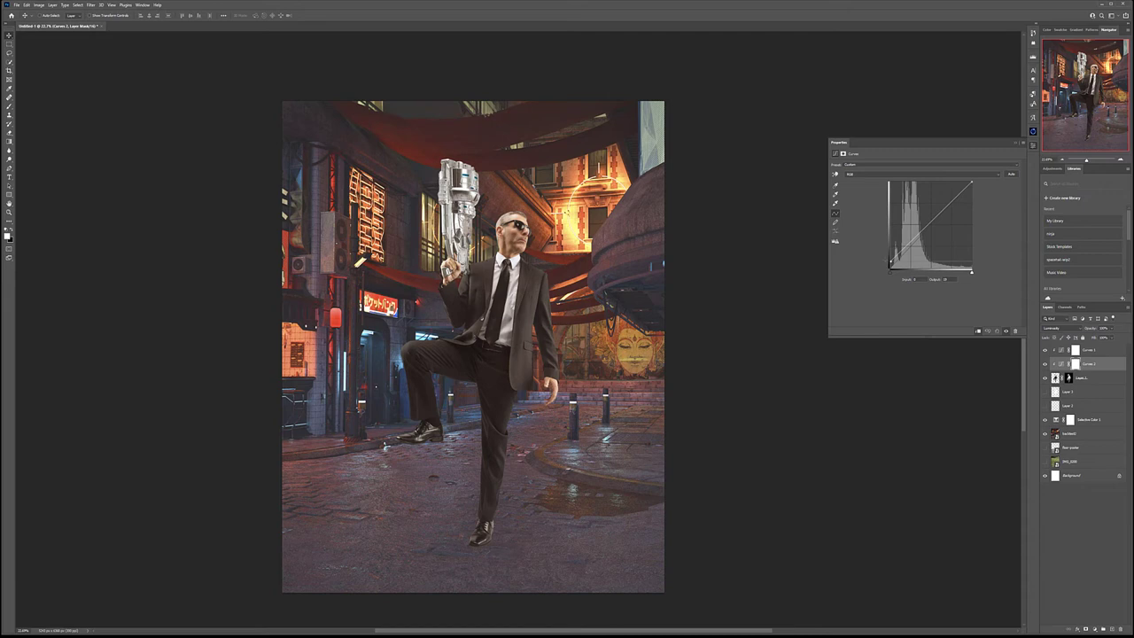
drag(926, 222, 924, 230)
drag(889, 263, 889, 262)
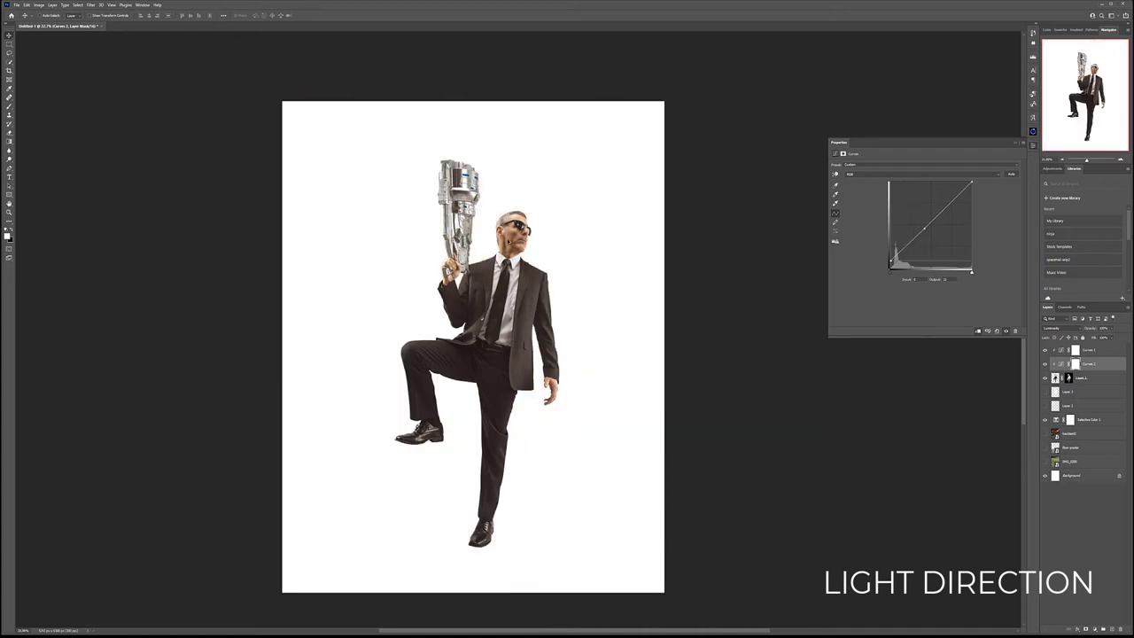
- Zoom in and out to inspect the lighting on the suited man
scroll(508, 240, up, 2)
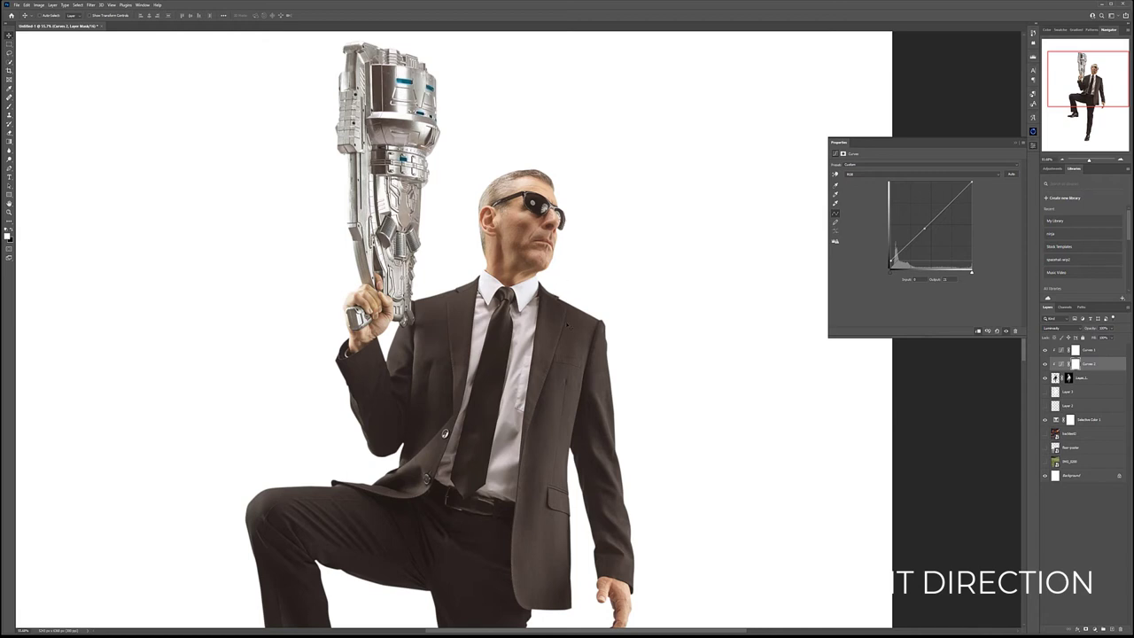
scroll(514, 355, down, 1)
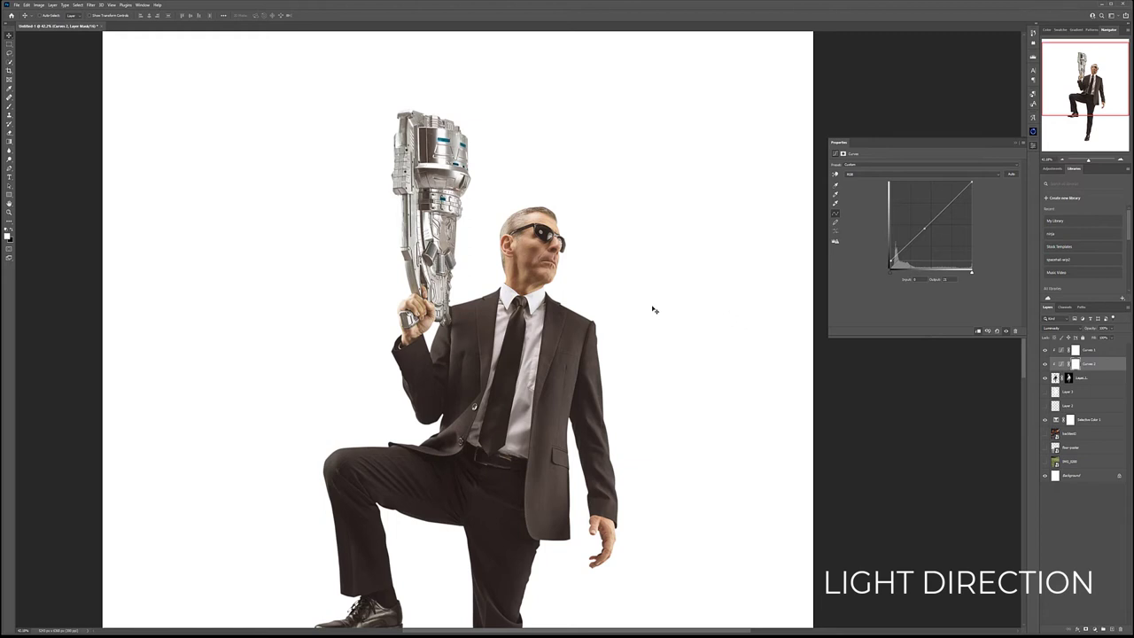
scroll(653, 310, down, 3)
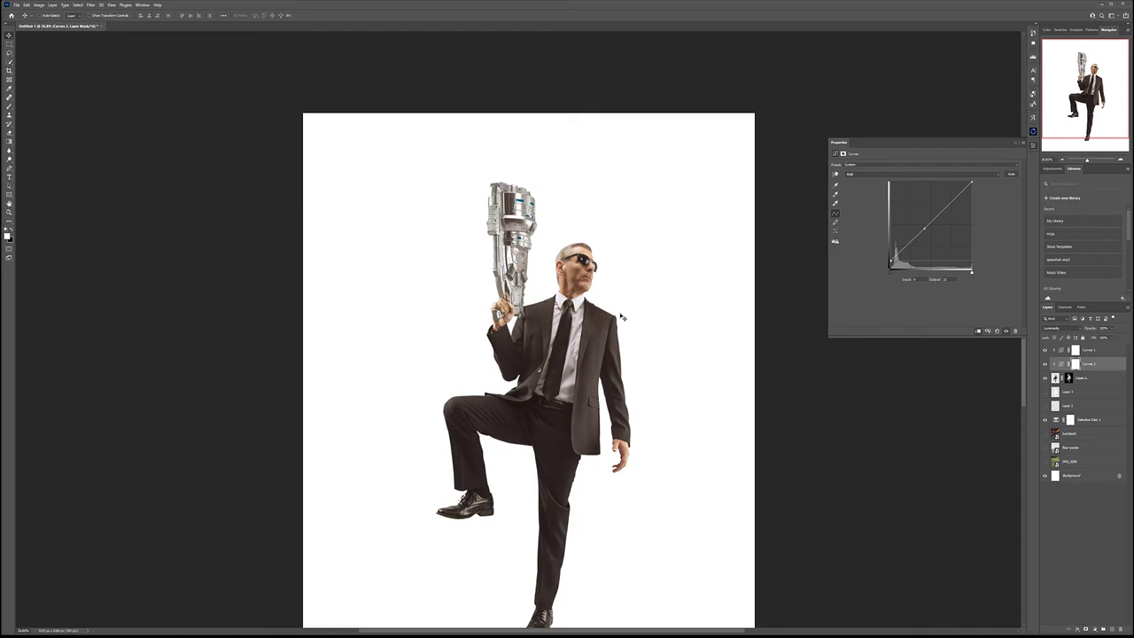
scroll(611, 292, down, 2)
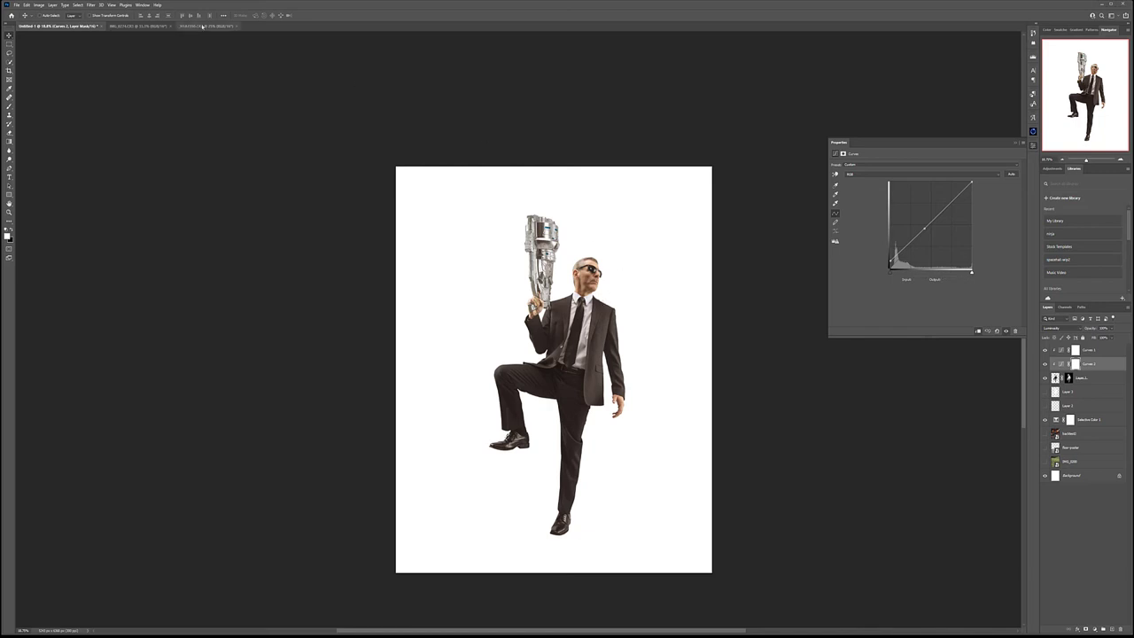
- In the horse photo, move the placed clouds up and enlarge them to cover the sky
key(ctrl+shift+Tab)
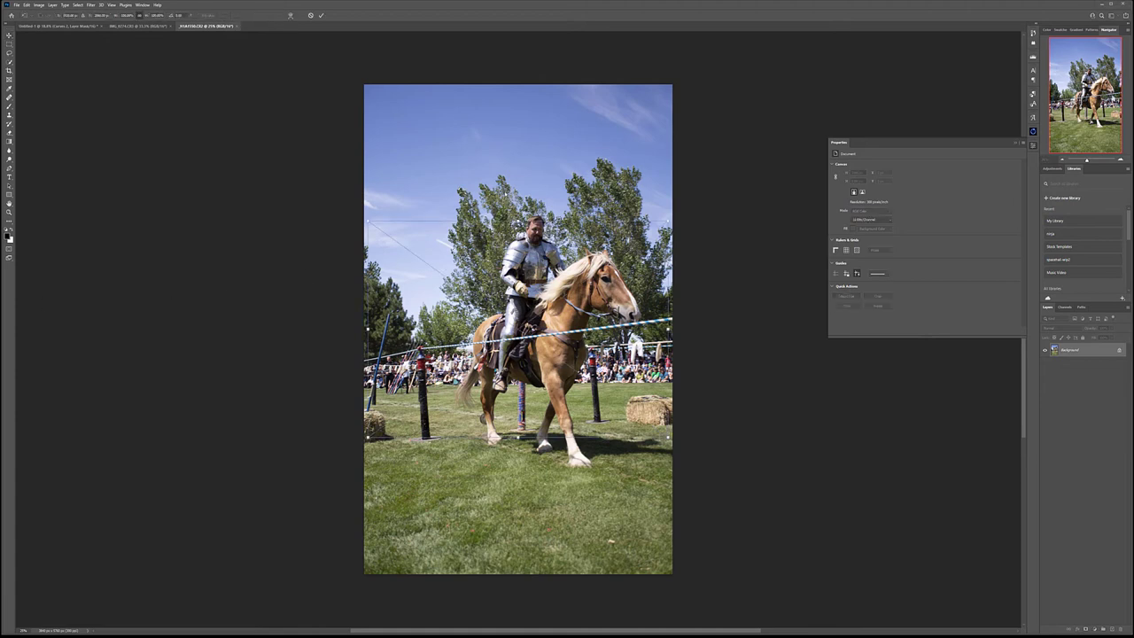
drag(567, 256, 556, 91)
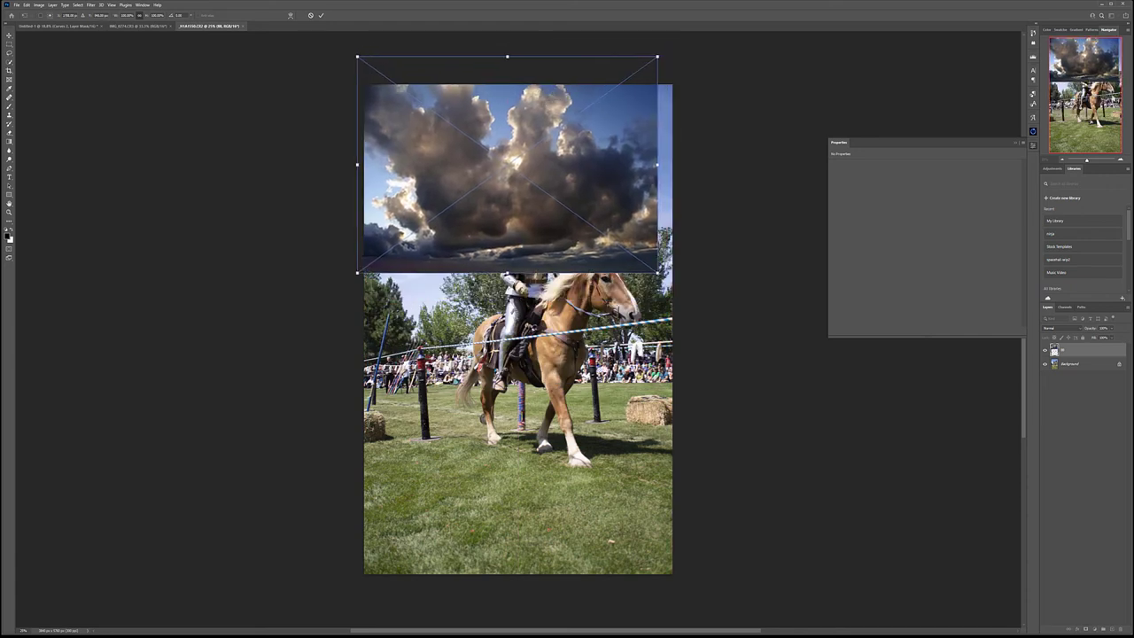
drag(657, 272, 713, 312)
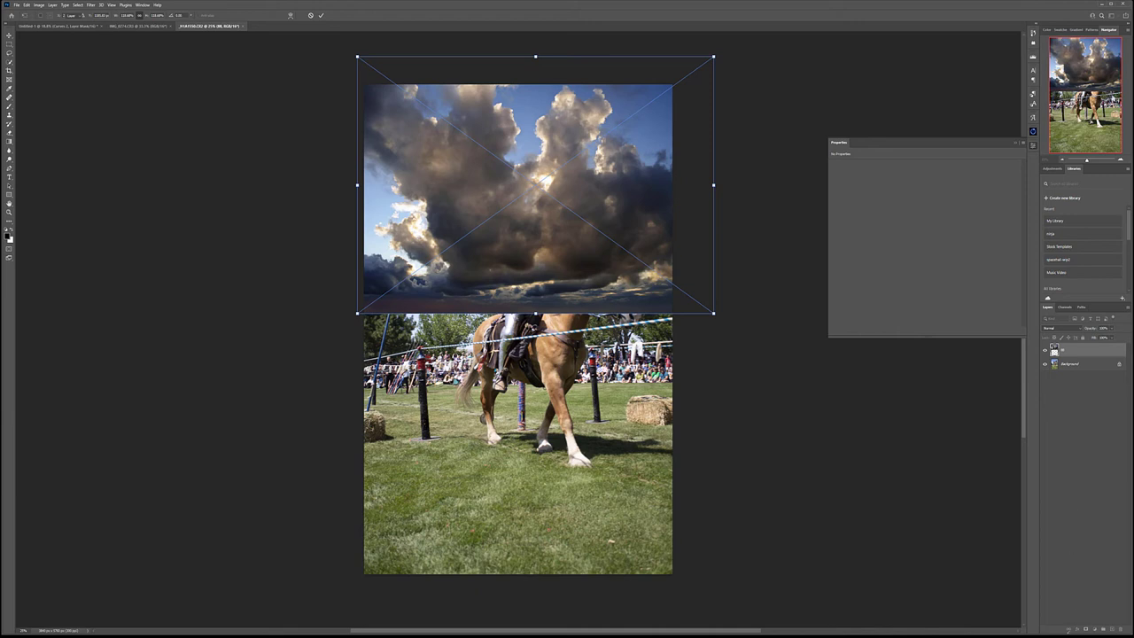
key(Return)
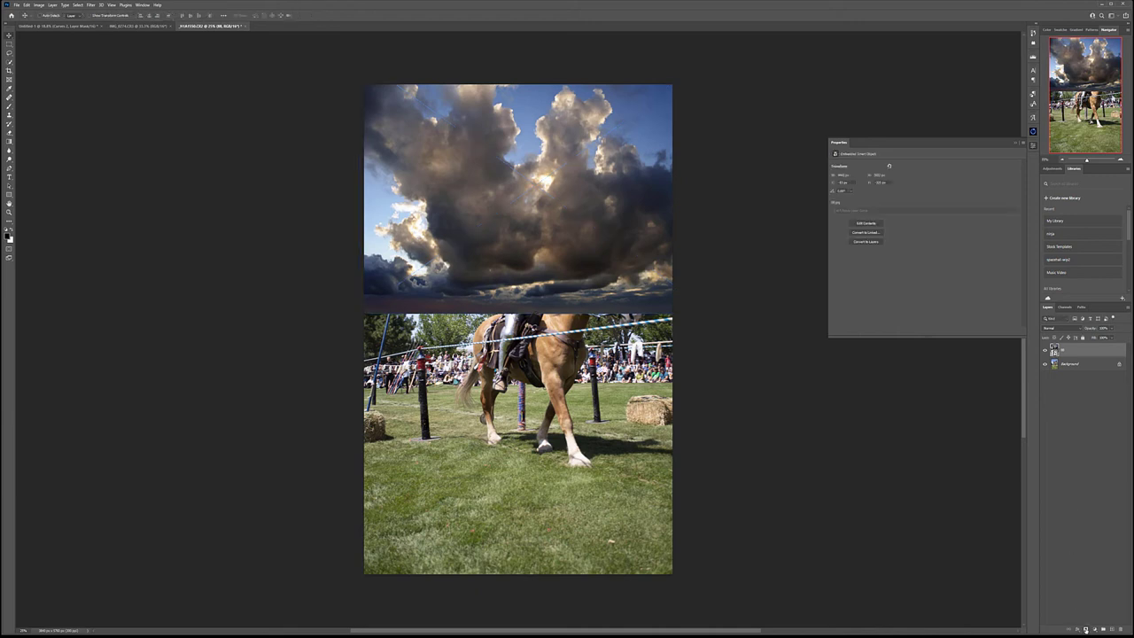
- Give the clouds layer a black mask and set up a larger standard brush at 30% opacity
alt+click(1086, 629)
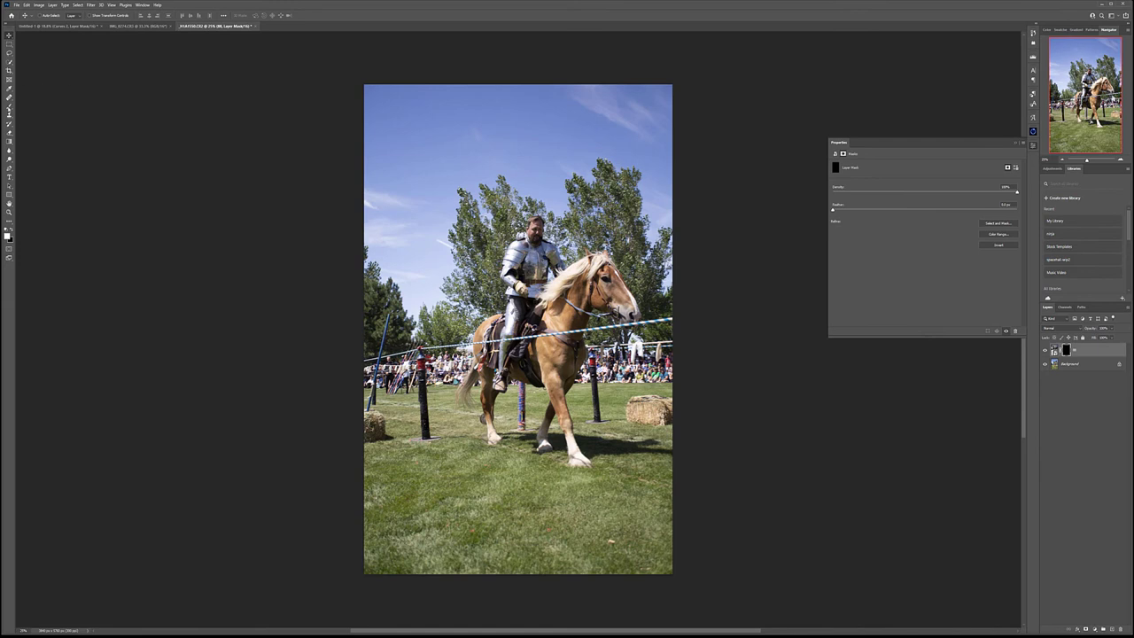
click(9, 107)
click(460, 128)
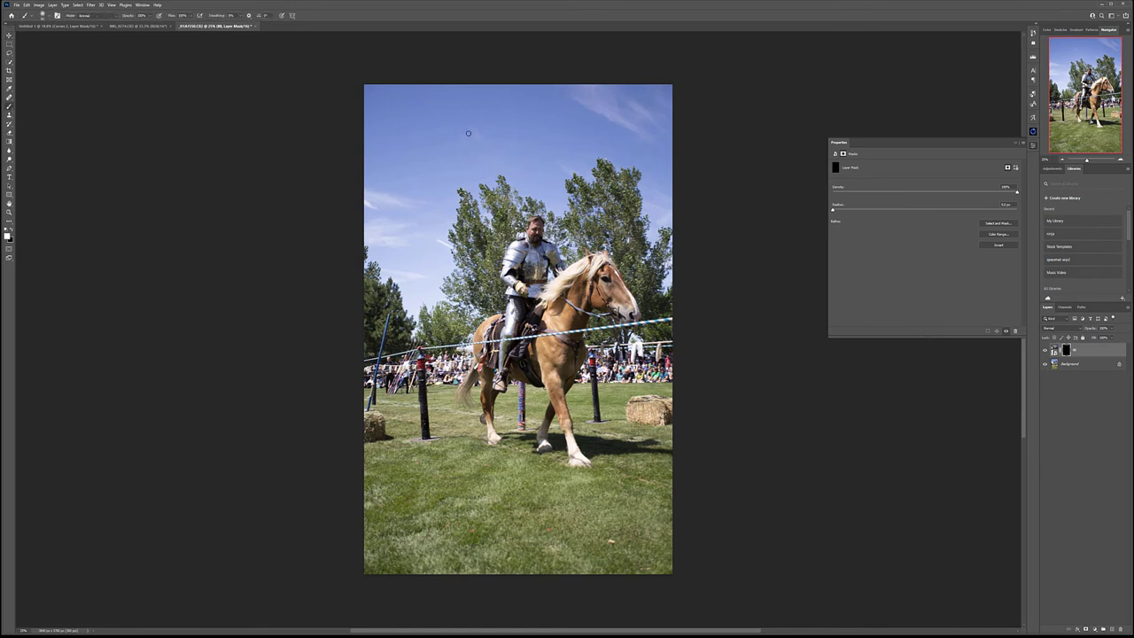
key(3)
key(bracketright)
key(bracketright)
key(bracketright)
key(bracketright)
- Paint the darker blue clouds into the left, central and upper-right sky
mouse_move(526, 112)
mouse_down()
mouse_move(476, 114)
mouse_move(484, 130)
mouse_up()
mouse_move(555, 135)
mouse_down()
mouse_move(512, 164)
mouse_move(501, 129)
mouse_move(417, 105)
mouse_move(345, 137)
mouse_move(457, 134)
mouse_move(421, 173)
mouse_move(412, 227)
mouse_up()
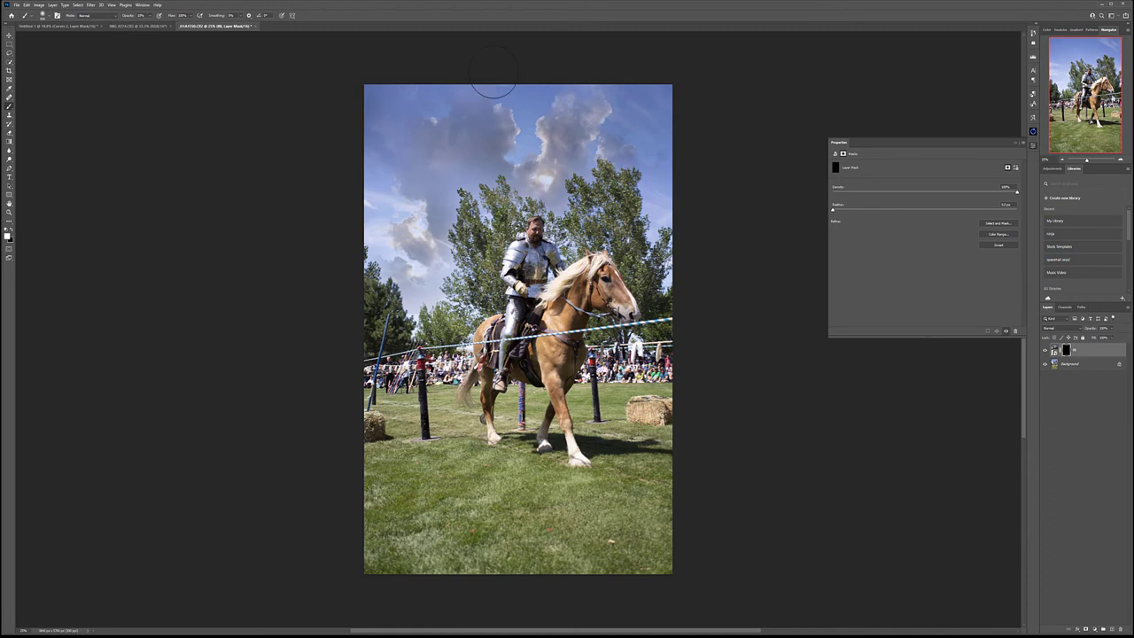
mouse_move(644, 113)
mouse_down()
mouse_move(684, 121)
mouse_move(517, 180)
mouse_move(507, 204)
mouse_move(546, 213)
mouse_move(540, 165)
mouse_move(546, 188)
mouse_move(542, 174)
mouse_move(501, 206)
mouse_move(422, 155)
mouse_move(443, 118)
mouse_move(381, 104)
mouse_move(687, 98)
mouse_move(568, 112)
mouse_move(663, 138)
mouse_move(668, 218)
mouse_move(645, 165)
mouse_move(665, 237)
mouse_up()
mouse_move(439, 190)
mouse_down()
mouse_move(411, 243)
mouse_move(369, 140)
mouse_move(373, 224)
mouse_move(416, 255)
mouse_move(444, 199)
mouse_move(379, 146)
mouse_up()
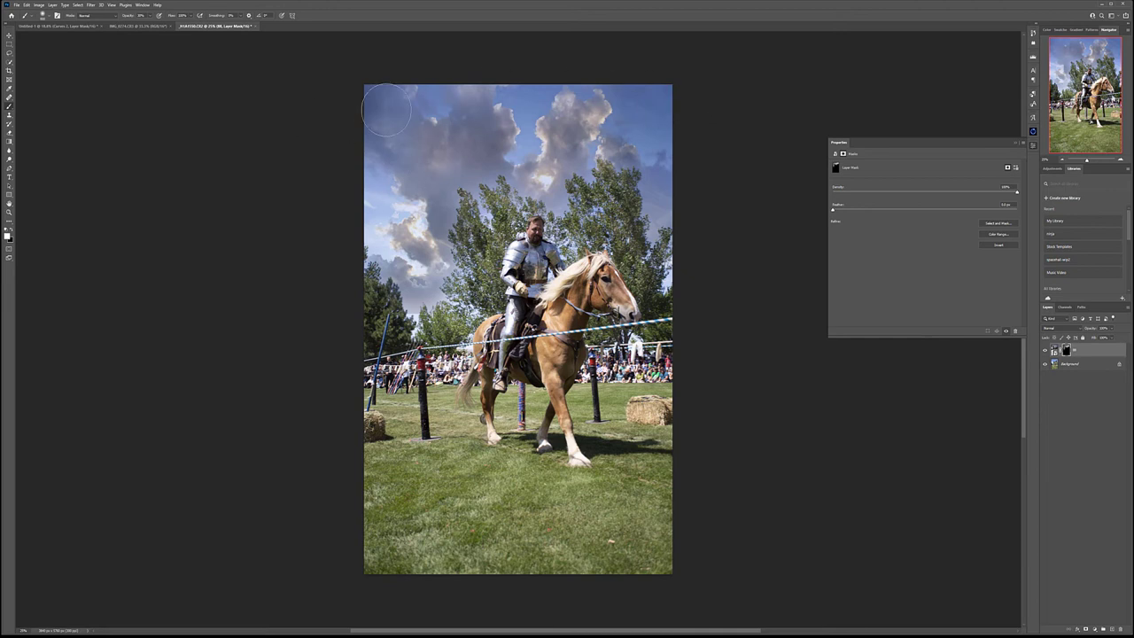
drag(381, 104, 349, 152)
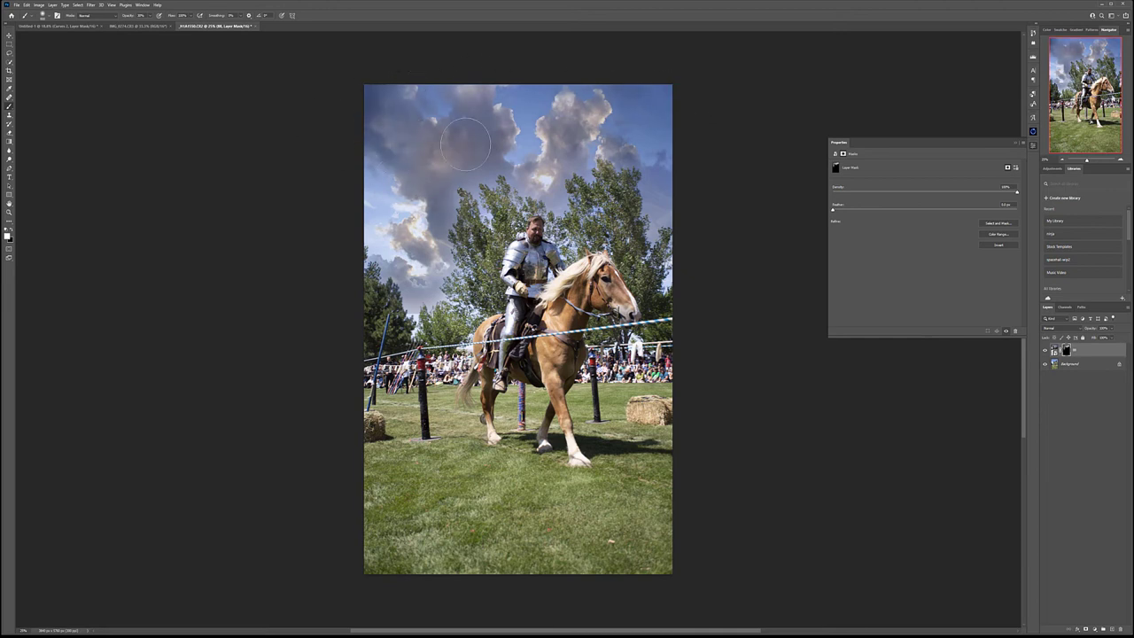
mouse_move(483, 142)
mouse_down()
mouse_move(457, 213)
mouse_move(558, 169)
mouse_up()
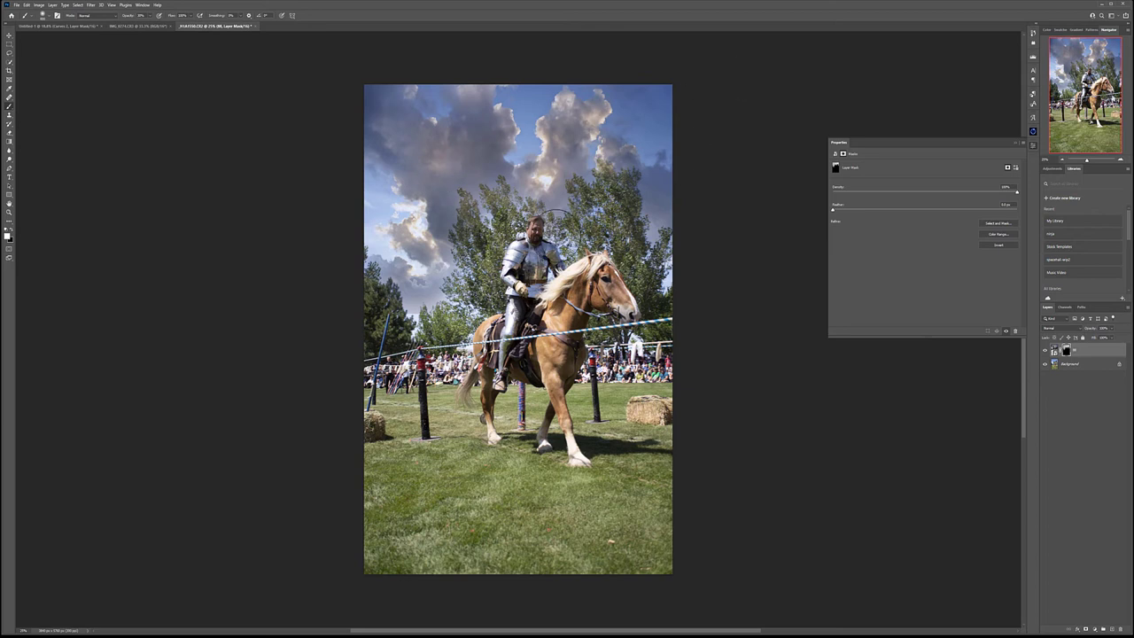
- Cycle through the open document tabs to reach the IMG_9274 canal photographer photo
click(50, 25)
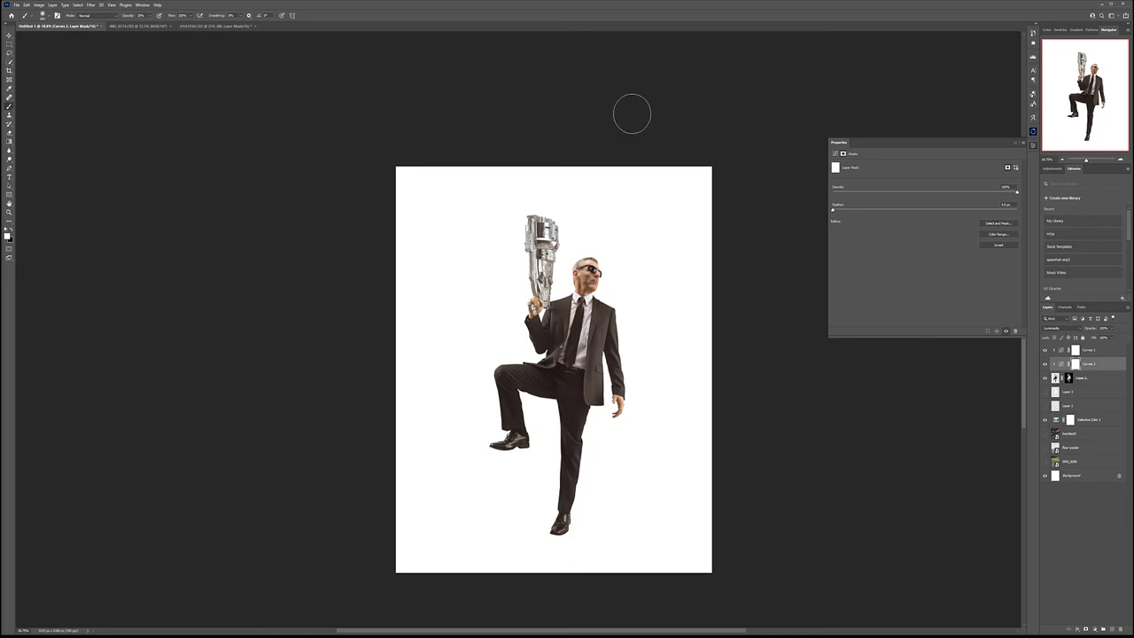
click(214, 27)
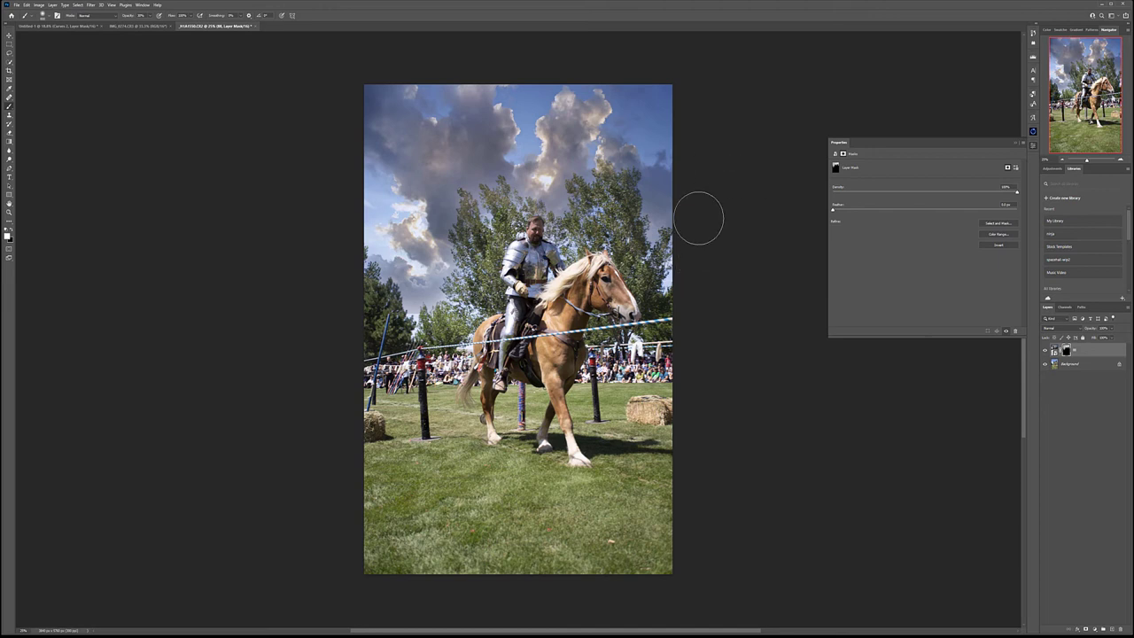
click(137, 26)
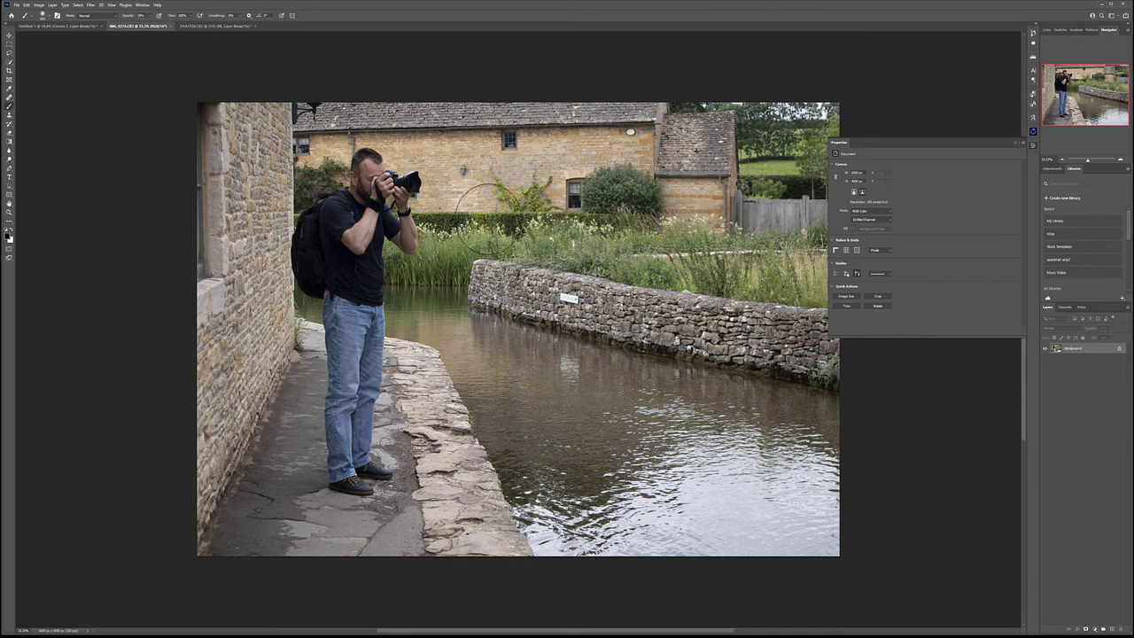
- Add a new Layer 1 above the Background, blended as Soft Light
click(1112, 628)
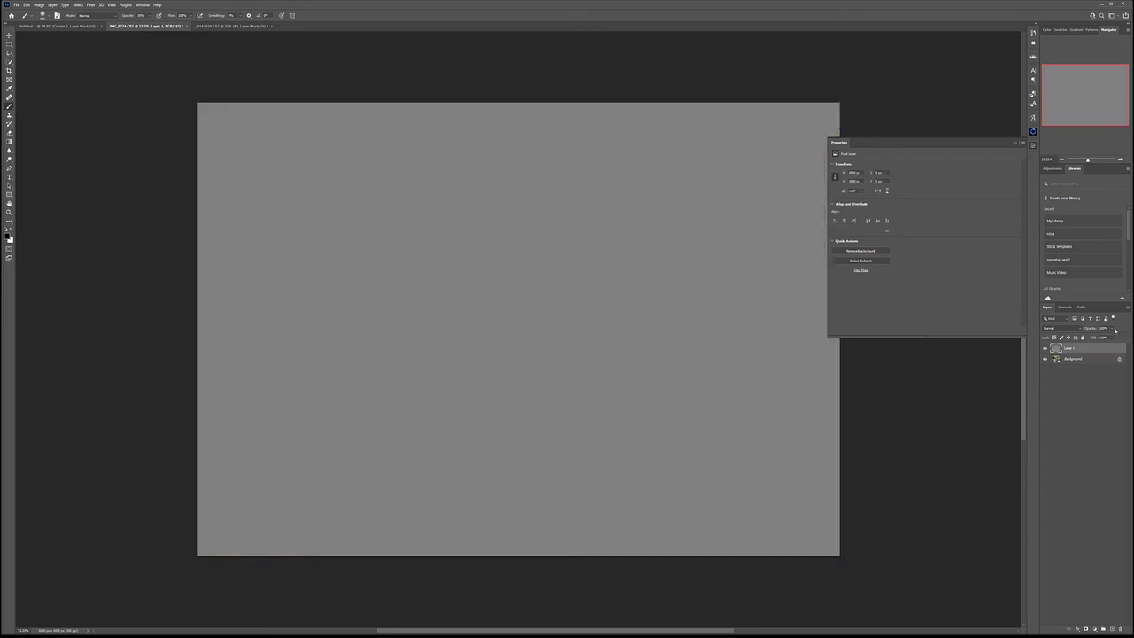
click(1073, 330)
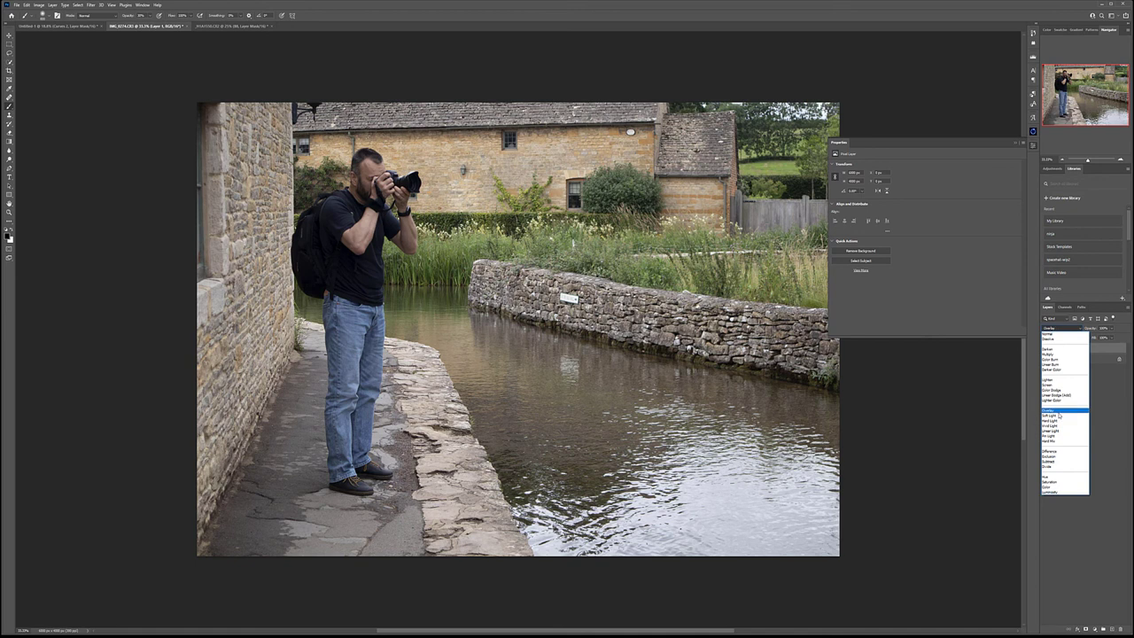
click(1060, 415)
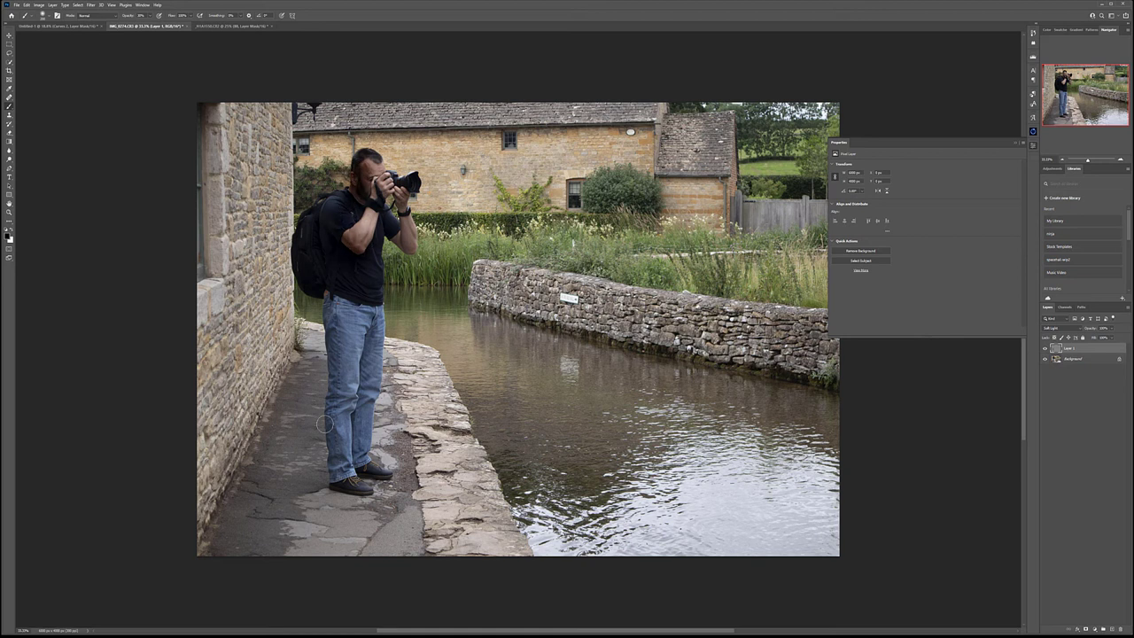
- Paint white over the jeans and forearm, and black along the pavement at the wall's base
mouse_move(346, 487)
mouse_down()
mouse_move(337, 461)
mouse_move(348, 483)
mouse_up()
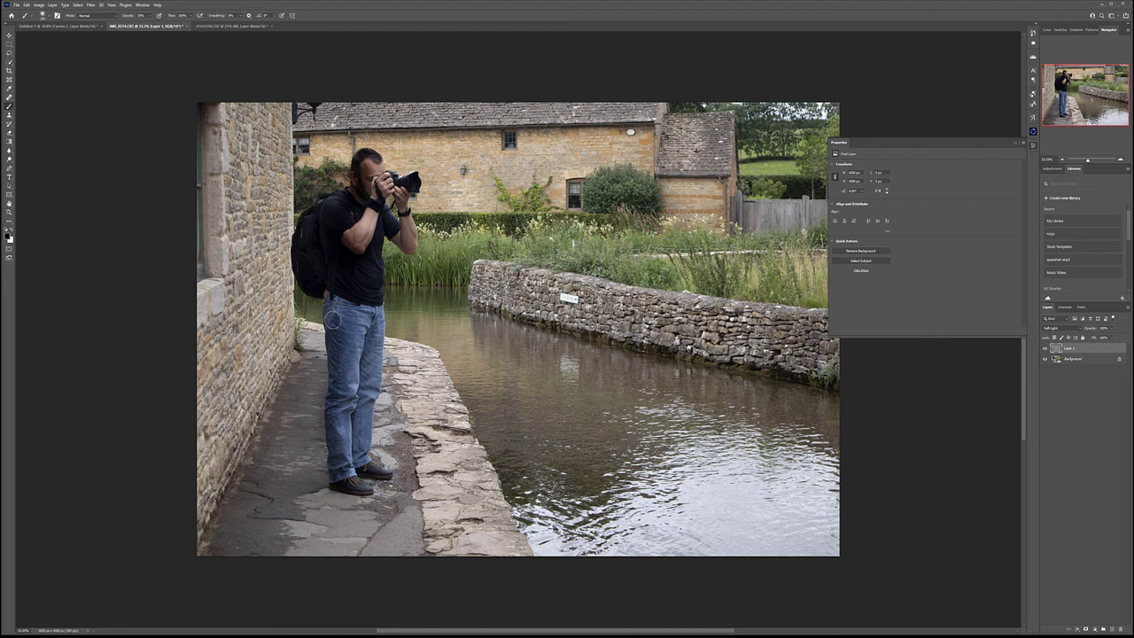
key(x)
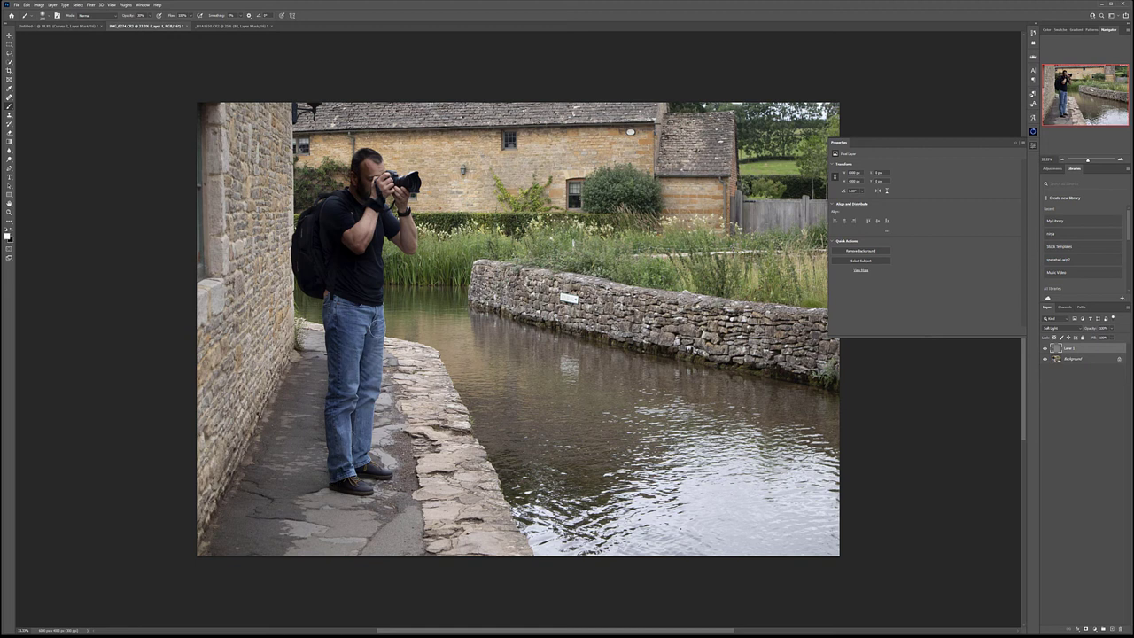
drag(354, 358, 355, 450)
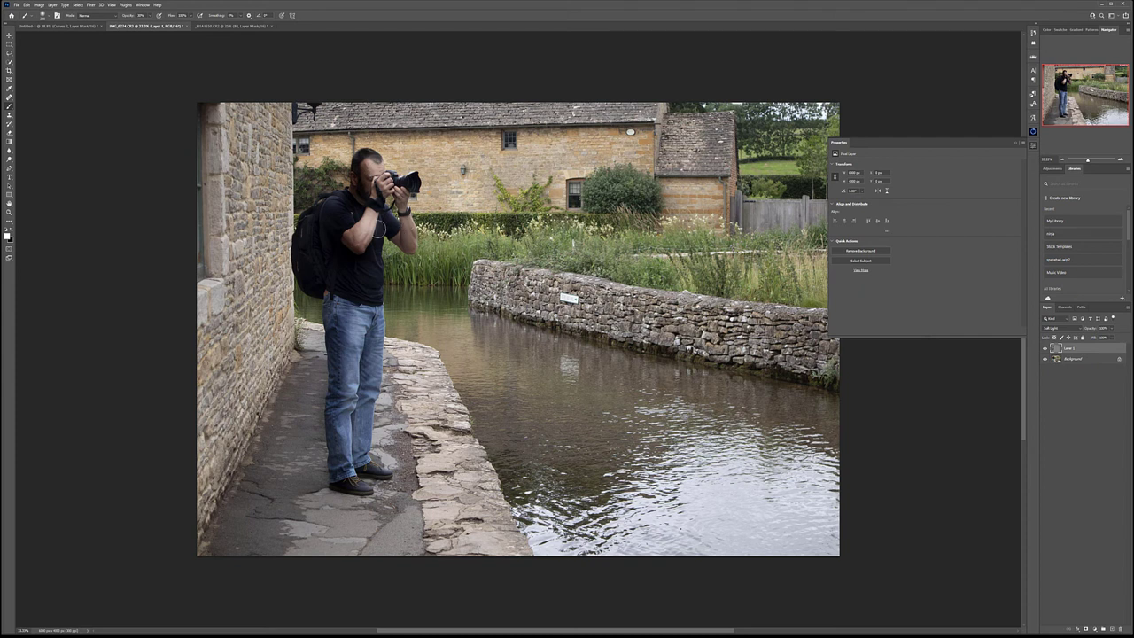
drag(374, 232, 374, 280)
mouse_move(370, 319)
mouse_down()
mouse_move(350, 373)
mouse_move(373, 370)
mouse_move(369, 474)
mouse_up()
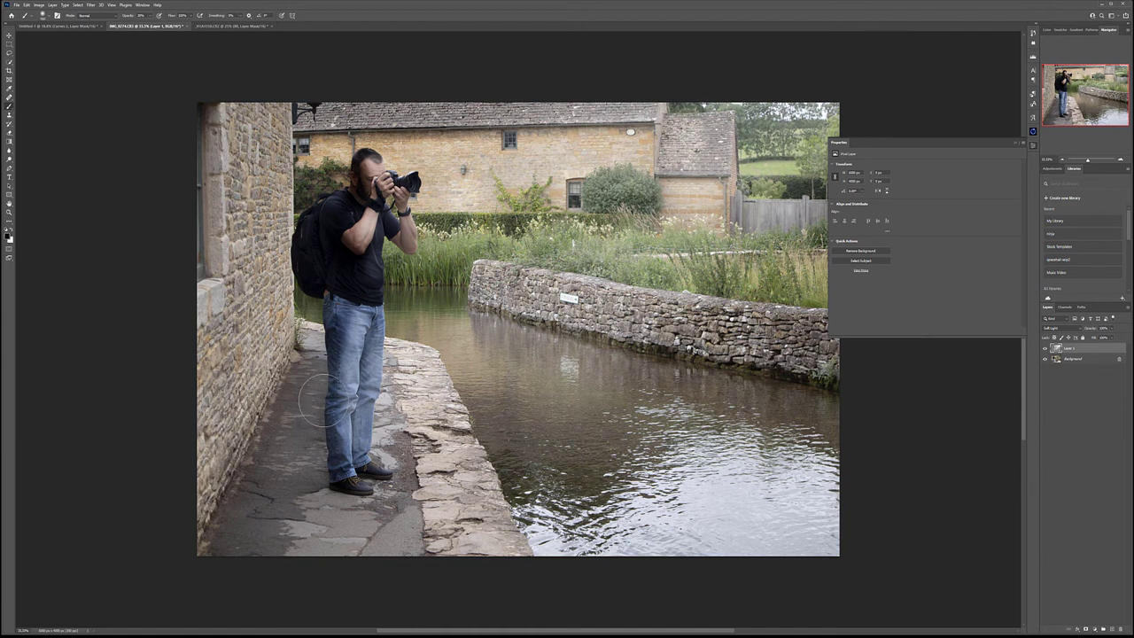
key(bracketleft)
key(bracketleft)
key(bracketleft)
key(bracketleft)
key(bracketleft)
mouse_move(329, 483)
mouse_down()
mouse_move(196, 502)
mouse_move(241, 477)
mouse_move(233, 462)
mouse_move(320, 467)
mouse_move(223, 499)
mouse_move(302, 494)
mouse_move(297, 485)
mouse_move(311, 497)
mouse_move(218, 517)
mouse_move(331, 486)
mouse_move(331, 476)
mouse_move(282, 456)
mouse_move(296, 456)
mouse_move(228, 452)
mouse_move(227, 473)
mouse_move(235, 458)
mouse_move(200, 432)
mouse_move(216, 476)
mouse_move(245, 440)
mouse_move(291, 457)
mouse_move(338, 457)
mouse_move(281, 479)
mouse_move(353, 482)
mouse_move(300, 485)
mouse_up()
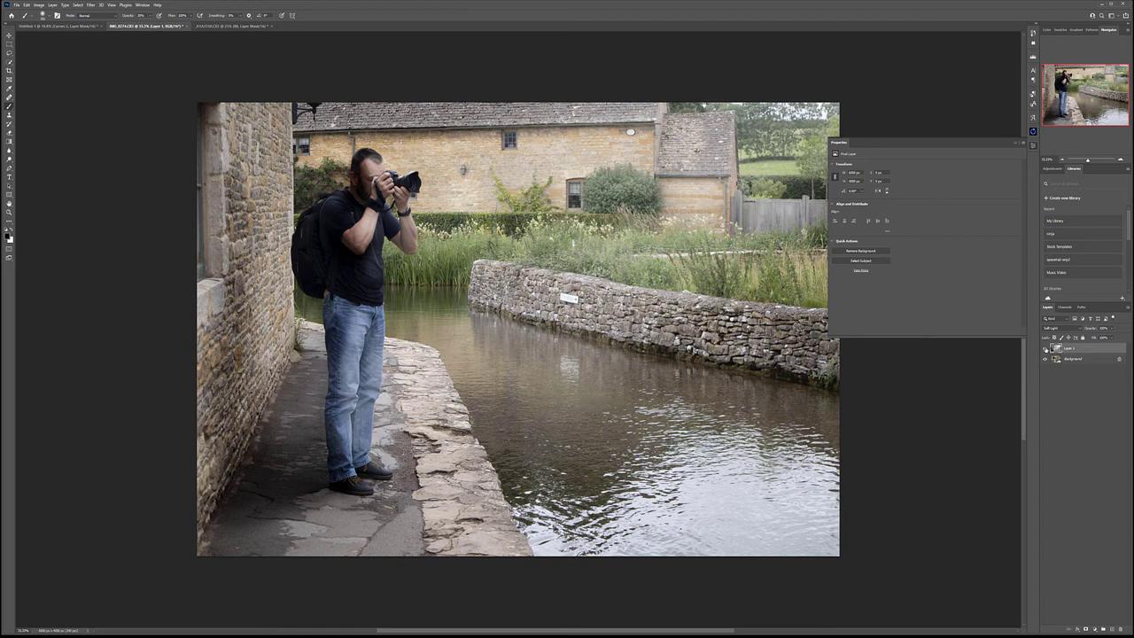
click(1046, 348)
click(1046, 348)
click(1045, 348)
click(1045, 349)
- In the Untitled-1 composite, show the street backdrop layer and toggle Curves 2 to compare
click(57, 26)
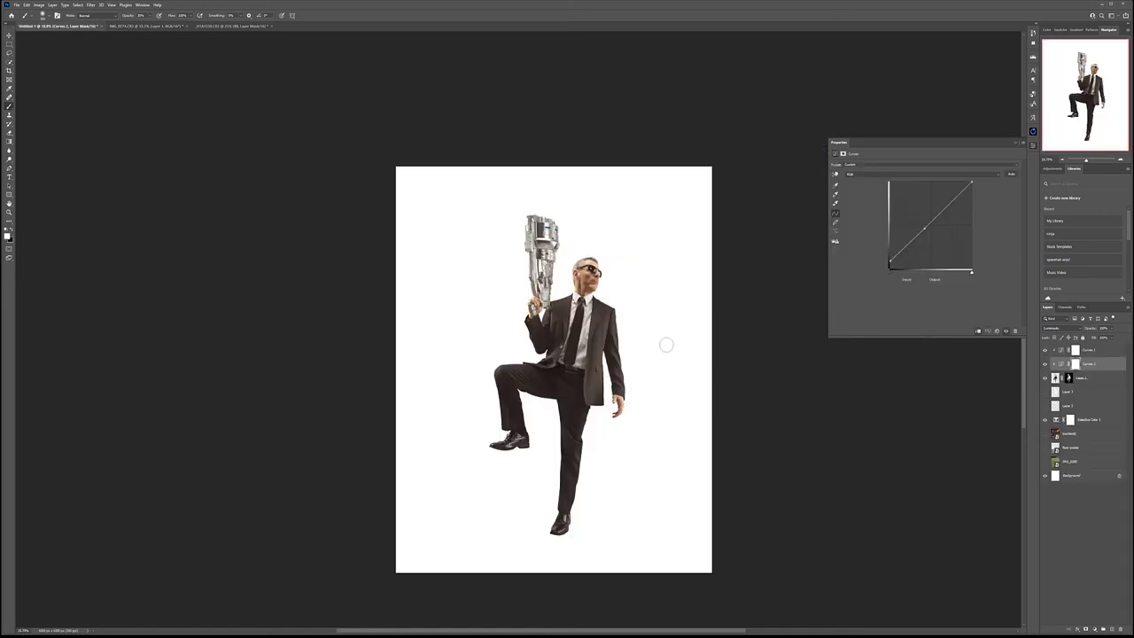
click(1044, 433)
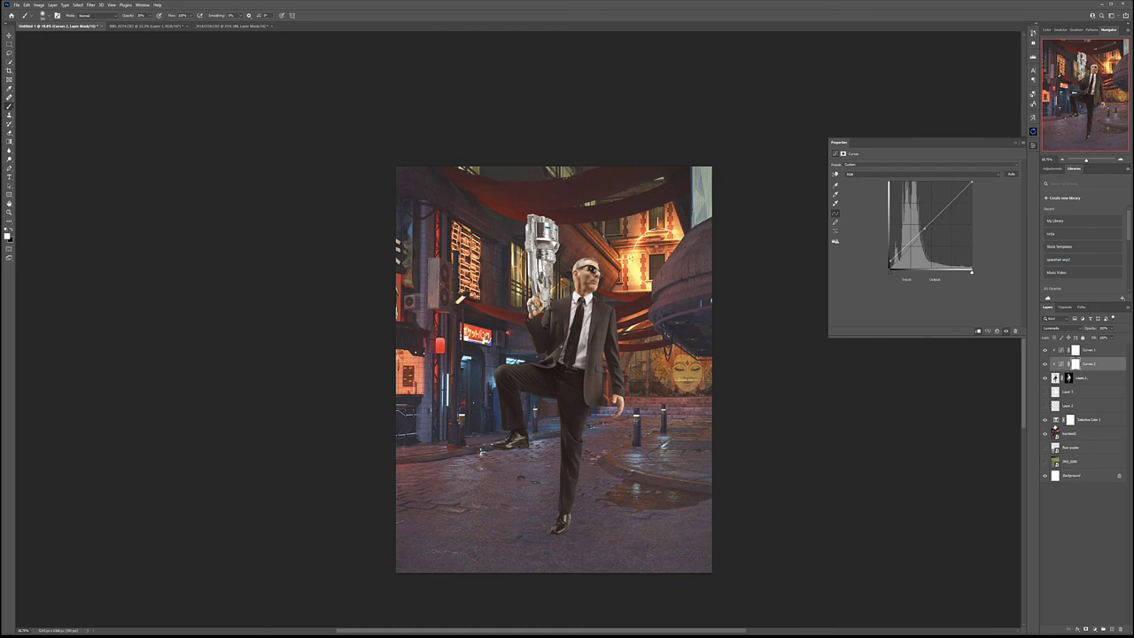
click(1045, 420)
click(1045, 364)
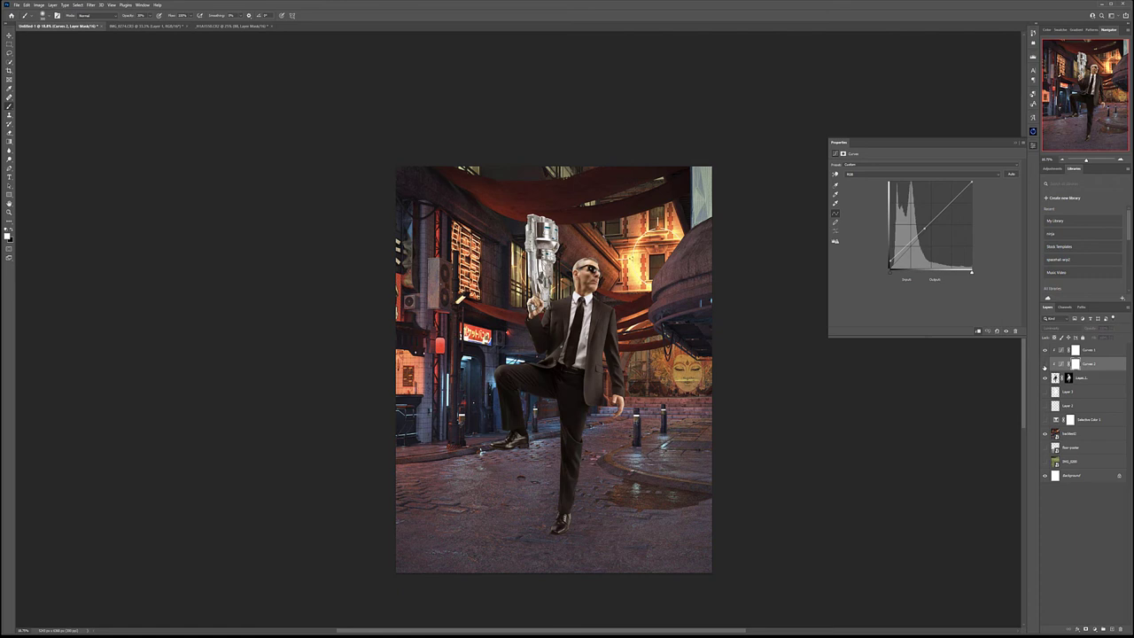
- Zoom in on the man and make Curves 1 the active layer
key(v)
scroll(524, 429, up, 5)
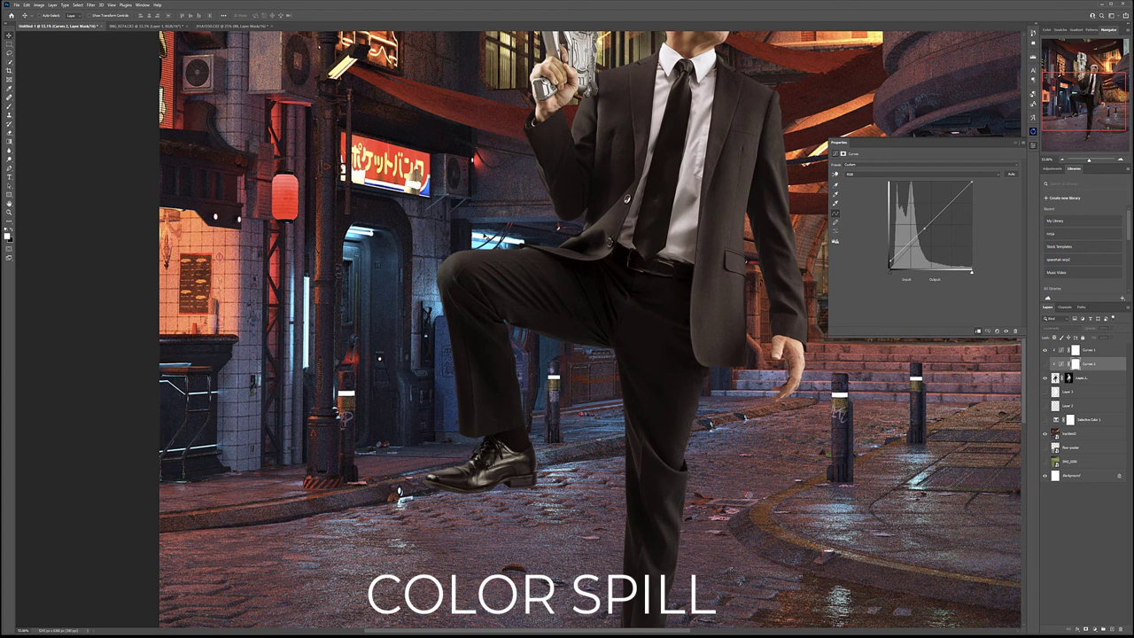
scroll(657, 311, up, 5)
scroll(653, 315, right, 5)
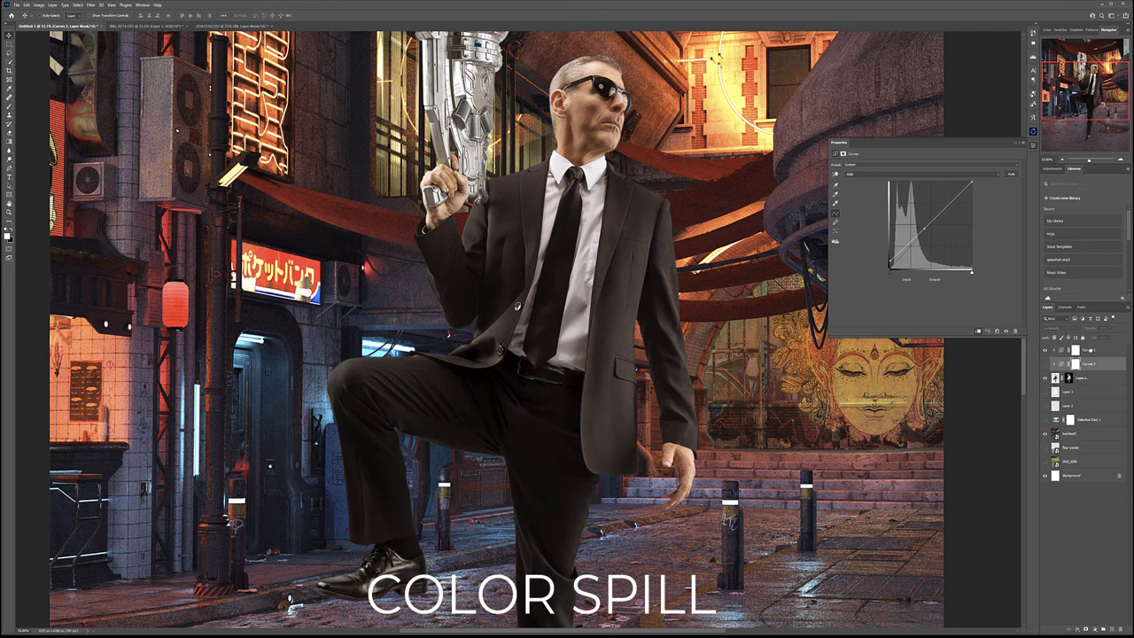
key(alt+bracketright)
key(alt+bracketleft)
key(alt+bracketright)
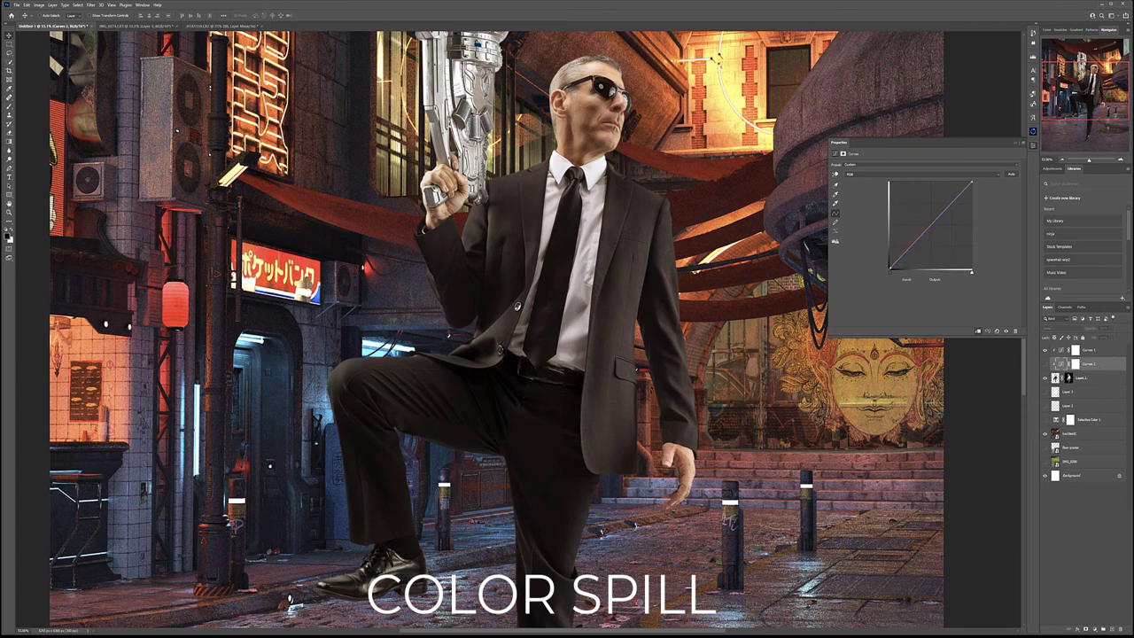
- Create Layer 4 at the top of the stack and set it to Soft Light
click(1103, 628)
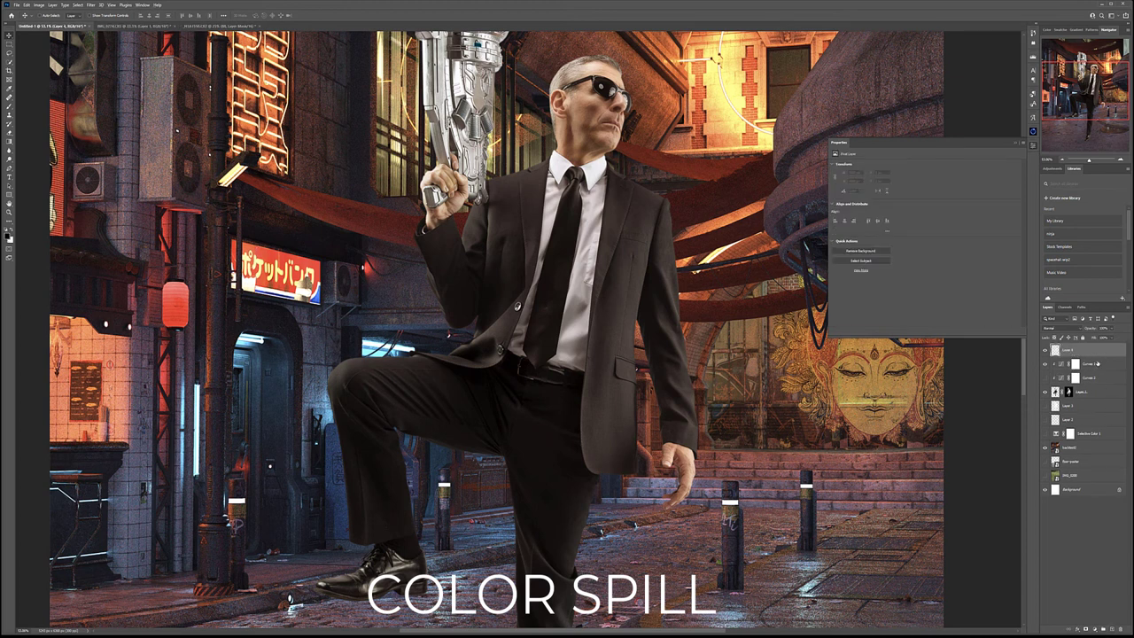
key(ctrl+shift+alt+e)
click(1075, 329)
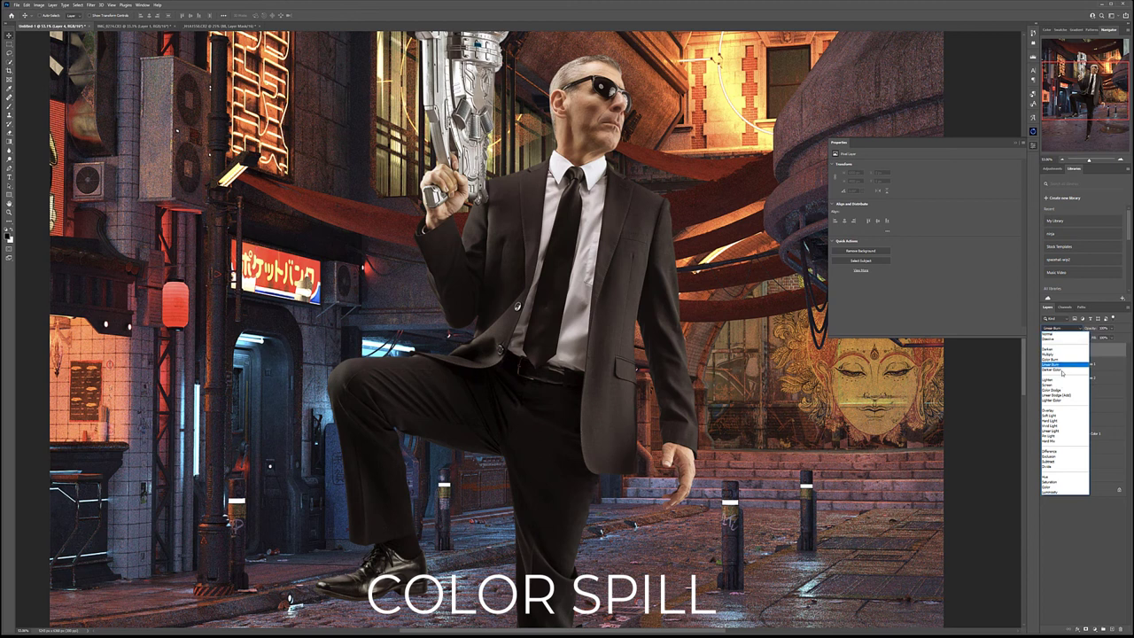
click(1056, 418)
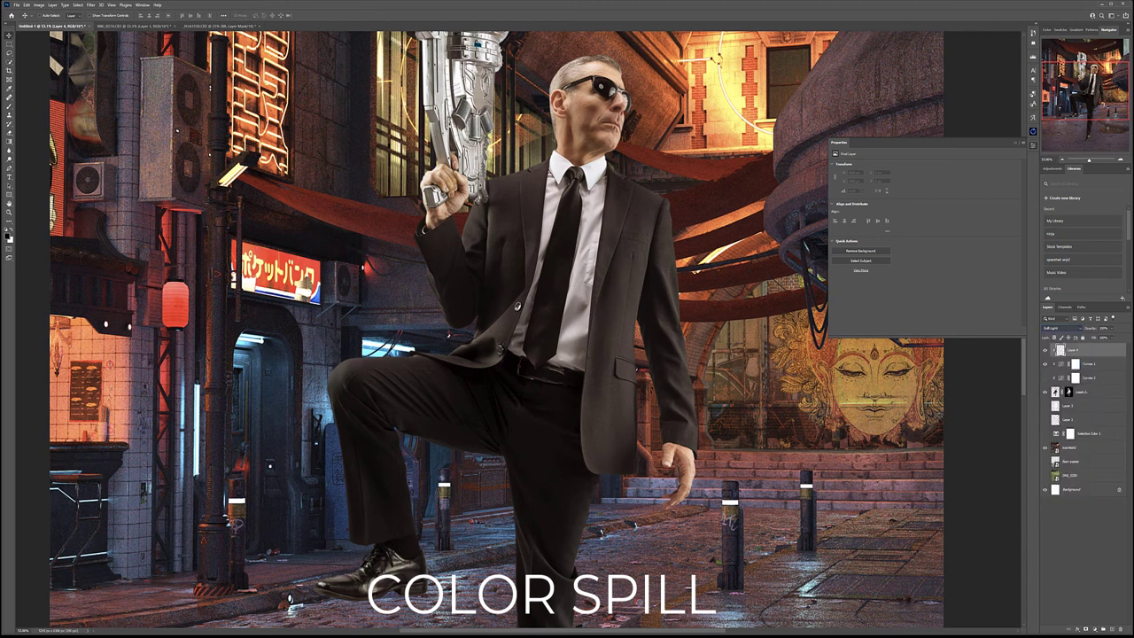
- Brush light highlights beside the knee and along the right edge of the face
key(b)
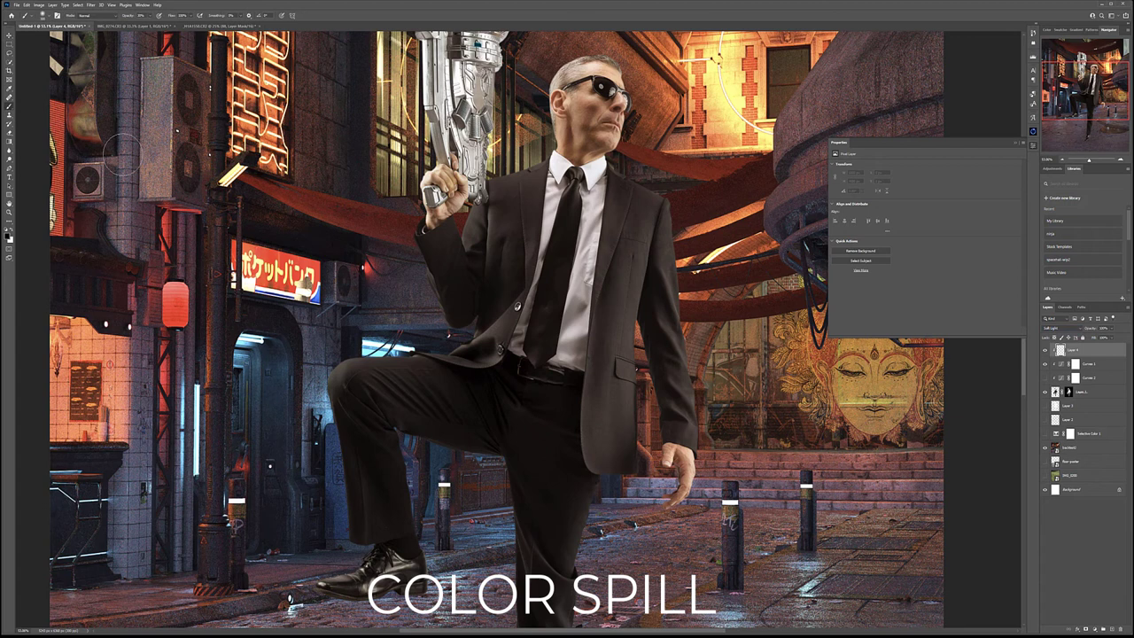
key(x)
mouse_move(376, 351)
mouse_down()
mouse_move(406, 359)
mouse_move(368, 364)
mouse_move(475, 351)
mouse_move(333, 369)
mouse_move(353, 351)
mouse_move(438, 361)
mouse_move(426, 354)
mouse_move(463, 343)
mouse_move(429, 279)
mouse_move(441, 318)
mouse_move(449, 300)
mouse_move(449, 341)
mouse_move(380, 421)
mouse_move(361, 404)
mouse_move(347, 412)
mouse_move(333, 492)
mouse_move(349, 519)
mouse_move(333, 427)
mouse_move(349, 513)
mouse_move(336, 548)
mouse_move(396, 482)
mouse_up()
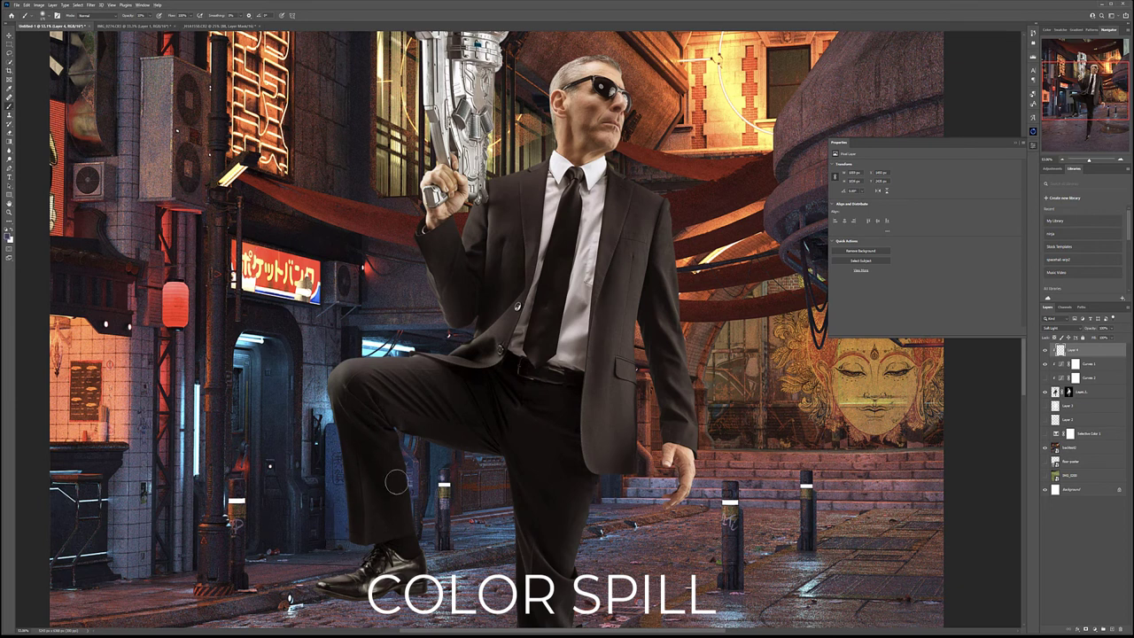
drag(621, 271, 560, 426)
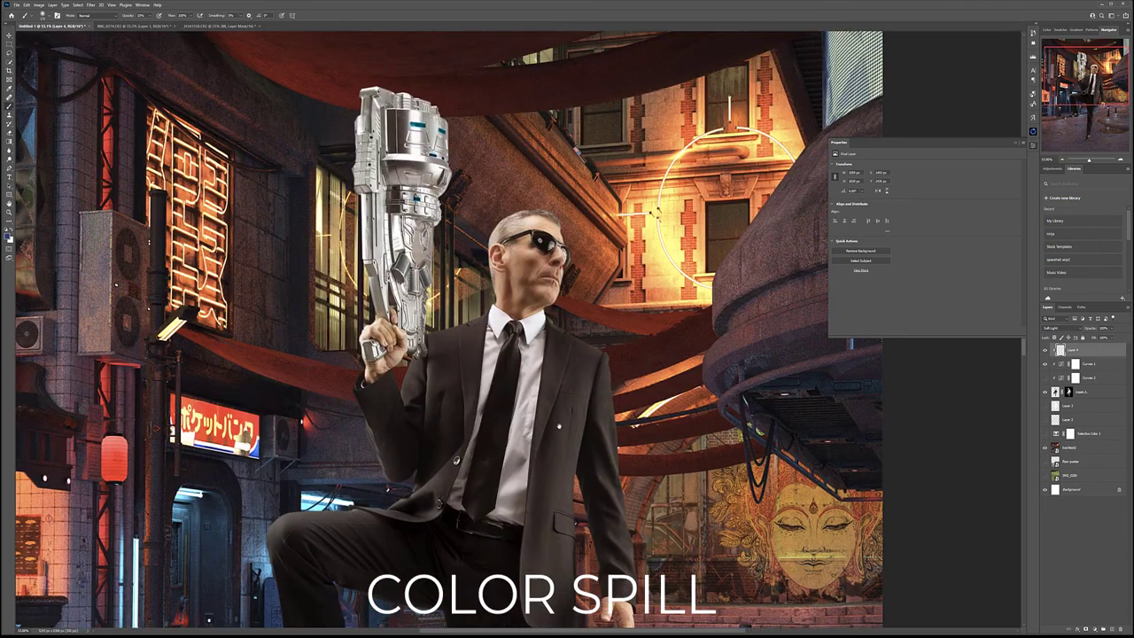
key(x)
mouse_move(566, 223)
mouse_down()
mouse_move(574, 246)
mouse_move(564, 287)
mouse_move(571, 229)
mouse_move(550, 211)
mouse_move(570, 250)
mouse_up()
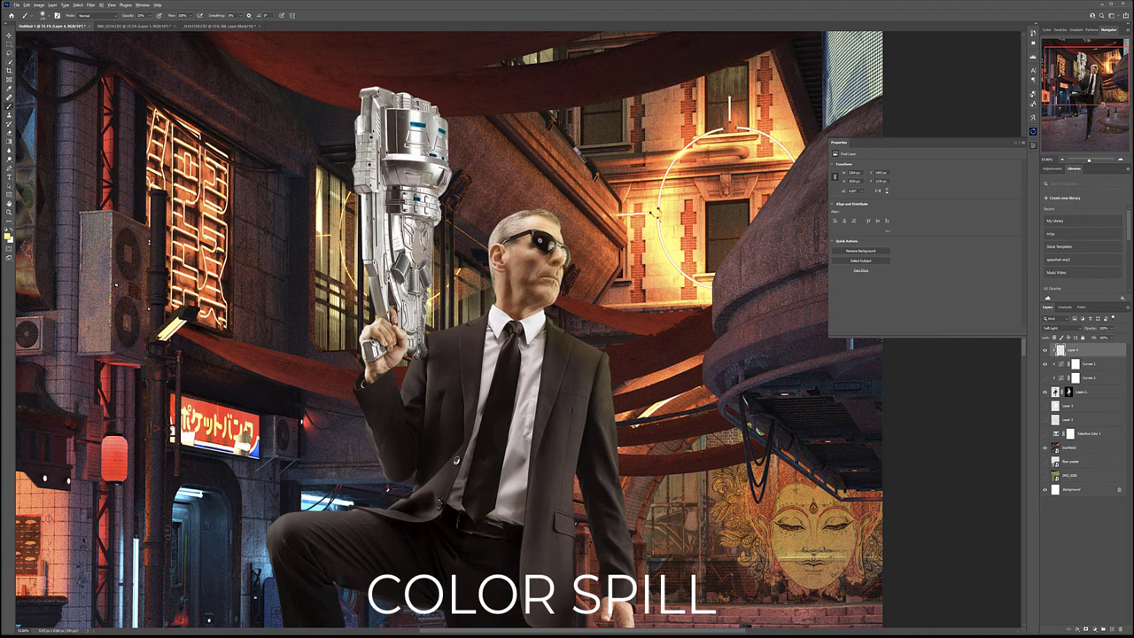
- Sample pale yellow from the lit building and paint it as spill along the gun's left edge
drag(436, 310, 573, 438)
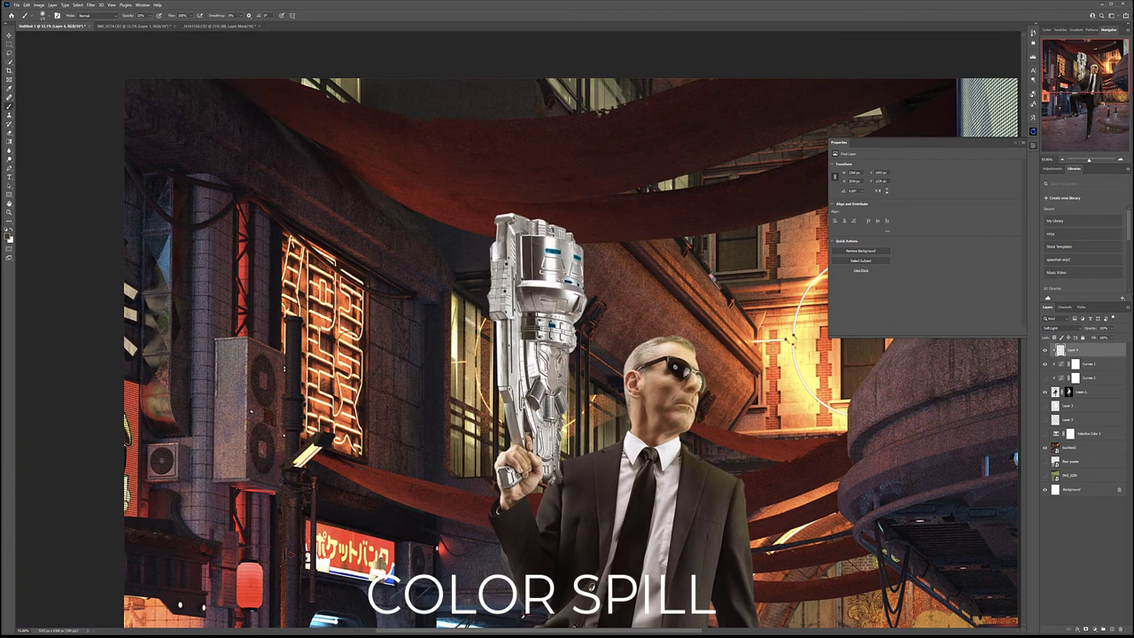
alt+click(513, 233)
mouse_move(487, 270)
mouse_down()
mouse_move(487, 368)
mouse_move(514, 441)
mouse_move(495, 470)
mouse_move(498, 459)
mouse_move(517, 494)
mouse_up()
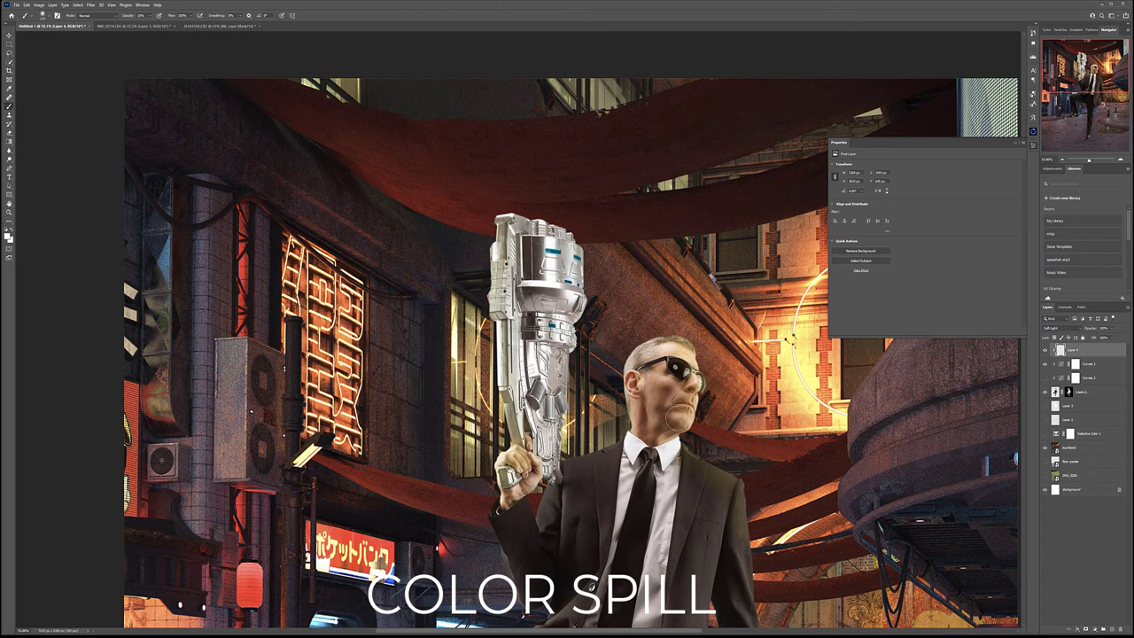
drag(644, 350, 750, 297)
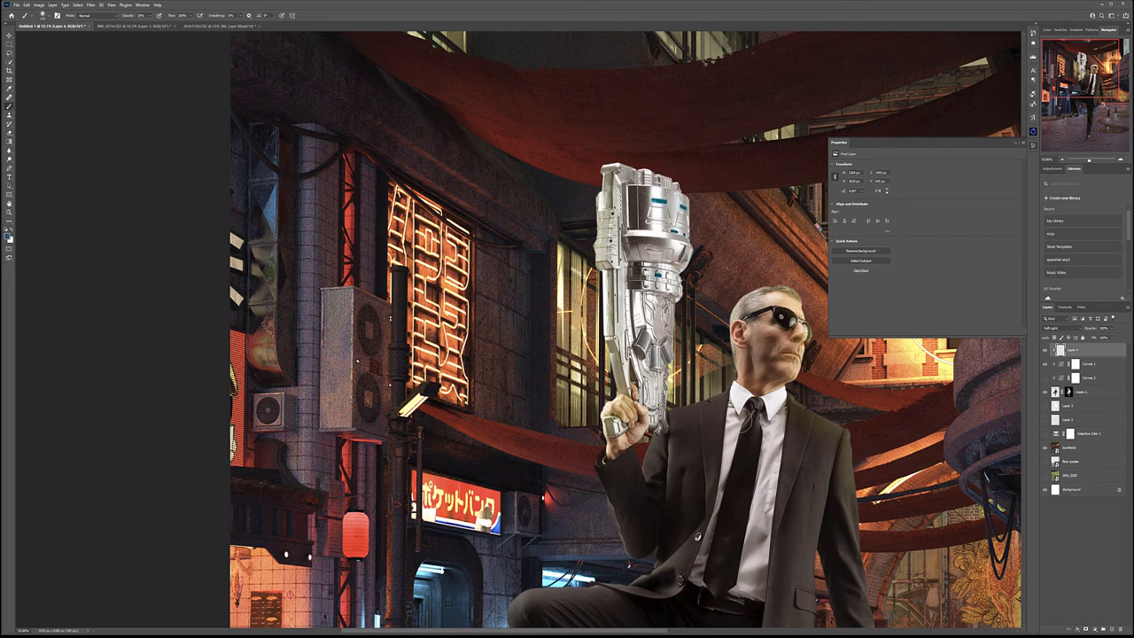
drag(673, 372, 585, 206)
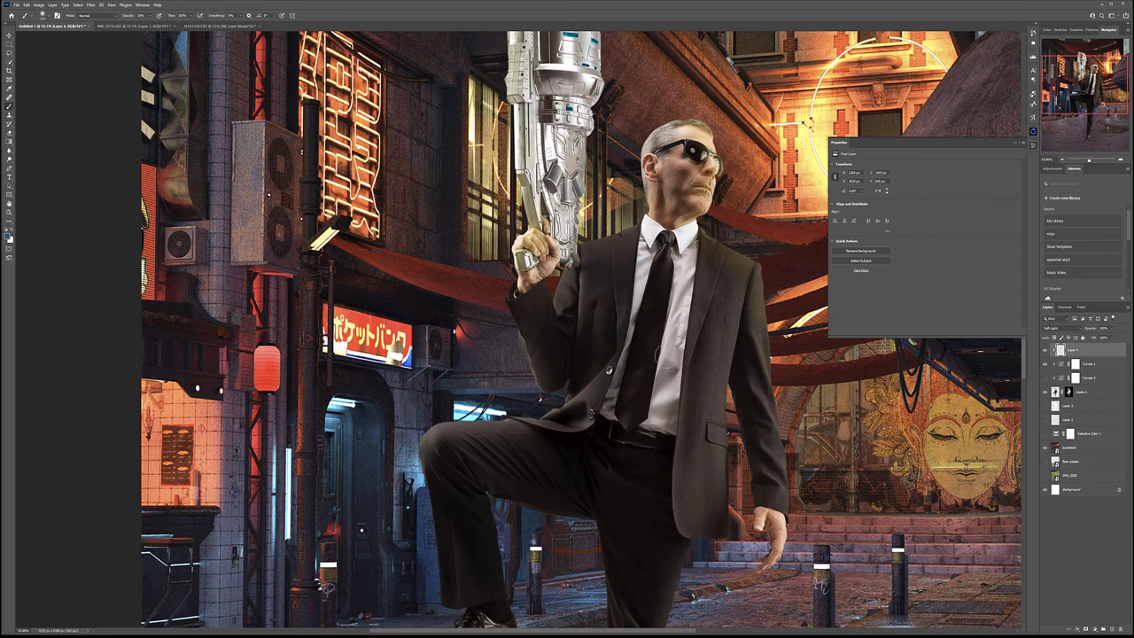
drag(691, 428, 368, 476)
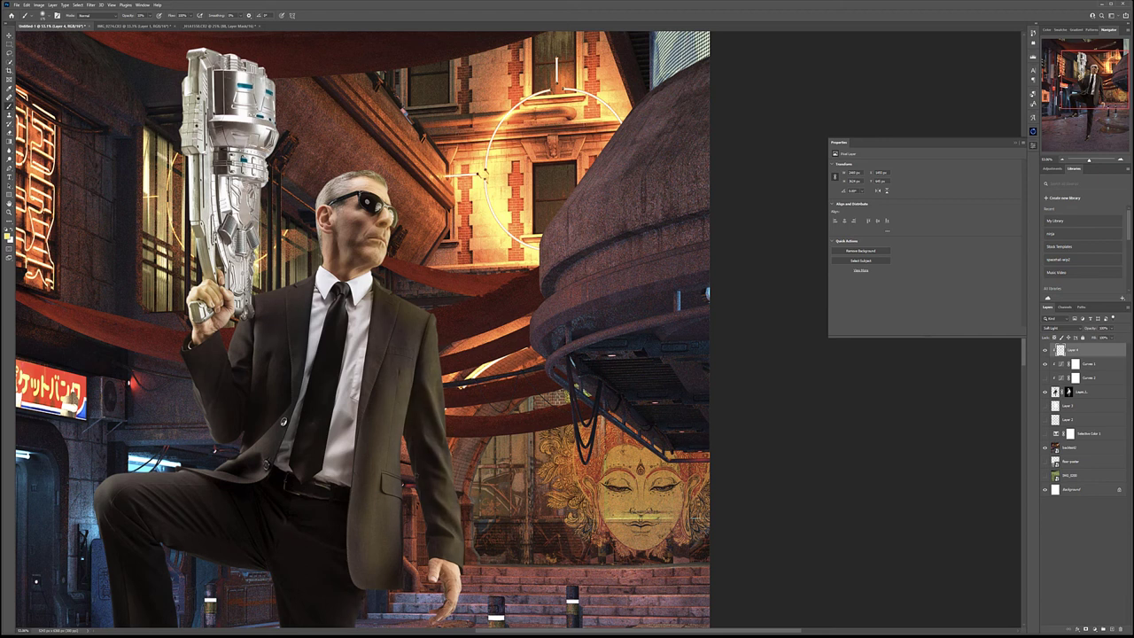
- Zoom out to the whole composite and toggle Layer 4 on and off to compare
scroll(393, 445, down, 5)
drag(393, 446, 447, 286)
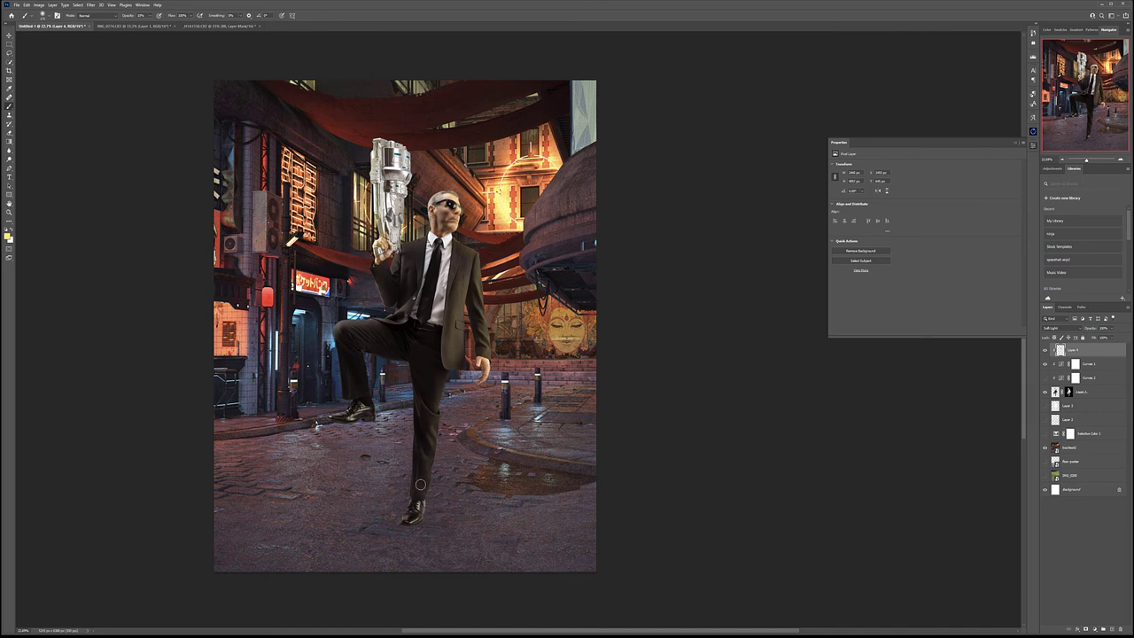
drag(417, 293, 487, 356)
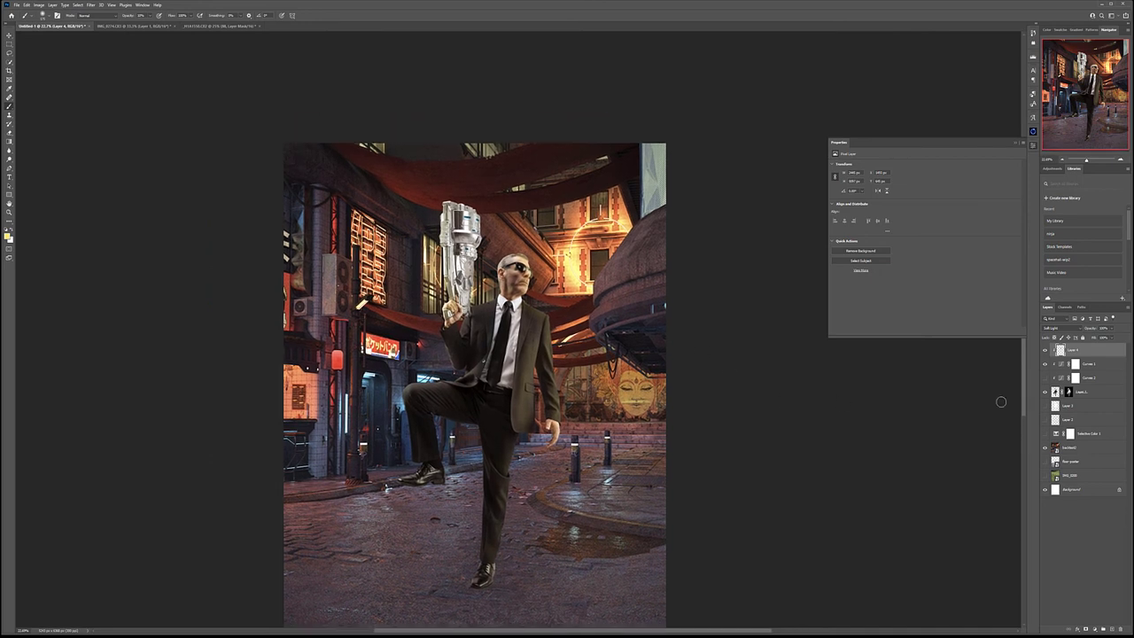
click(1045, 352)
click(1046, 352)
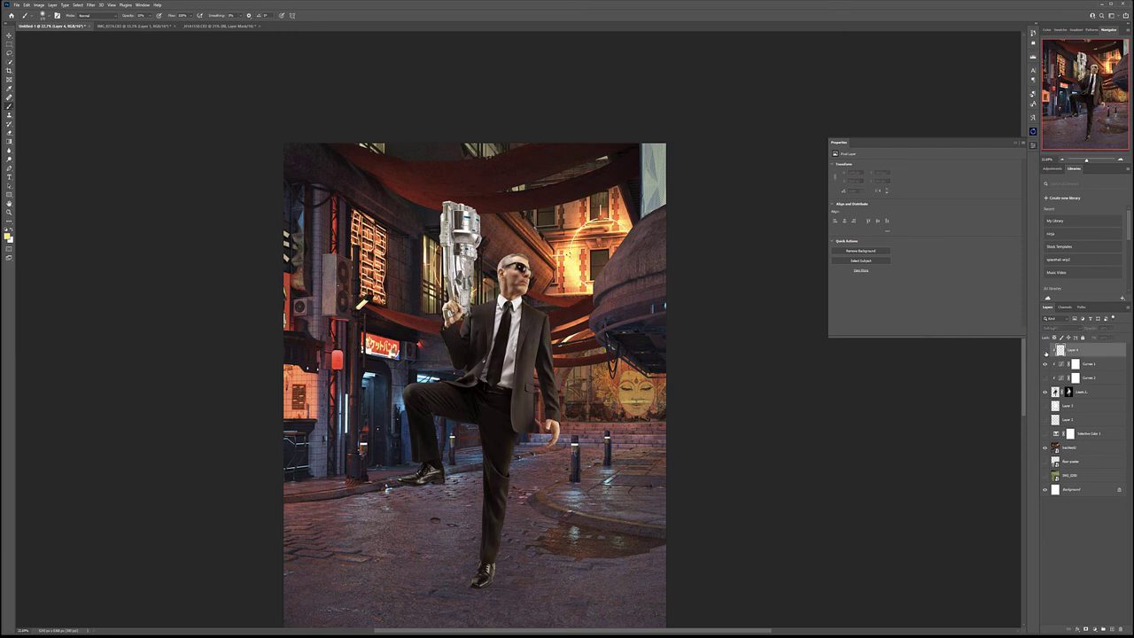
click(1046, 353)
click(1046, 353)
click(1046, 353)
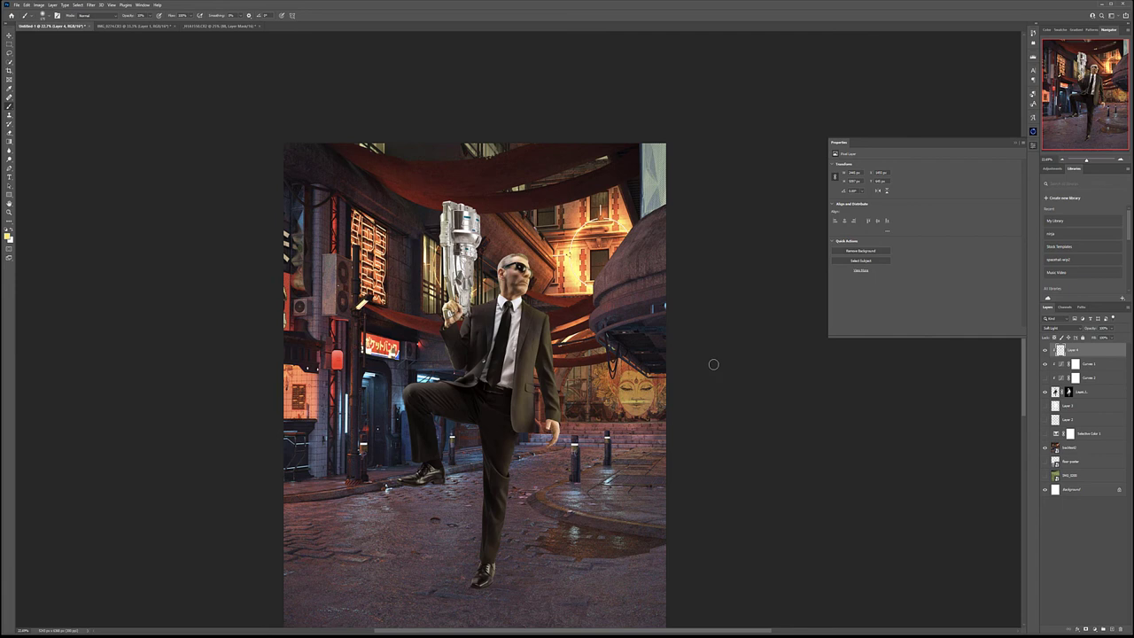
drag(684, 362, 691, 295)
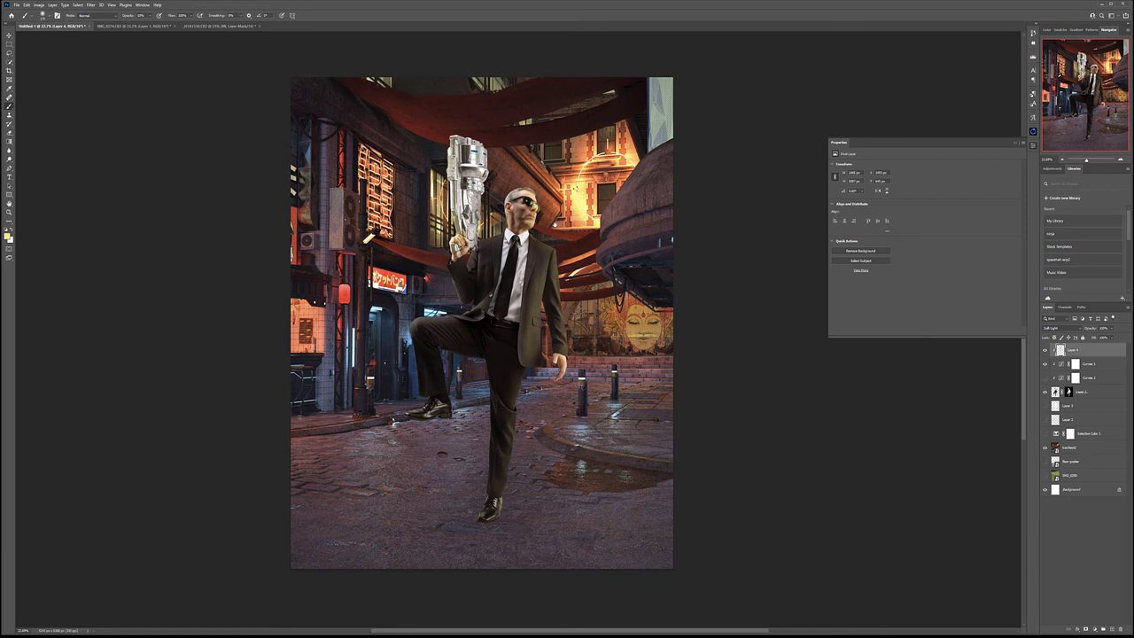
drag(555, 223, 555, 264)
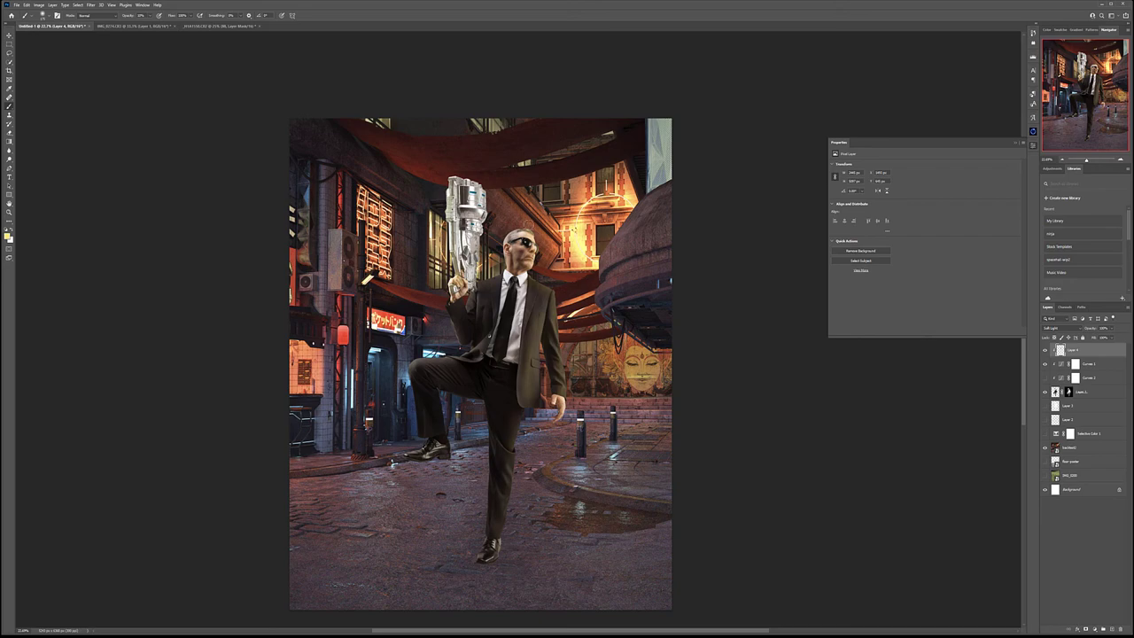
scroll(525, 226, up, 3)
scroll(536, 253, up, 2)
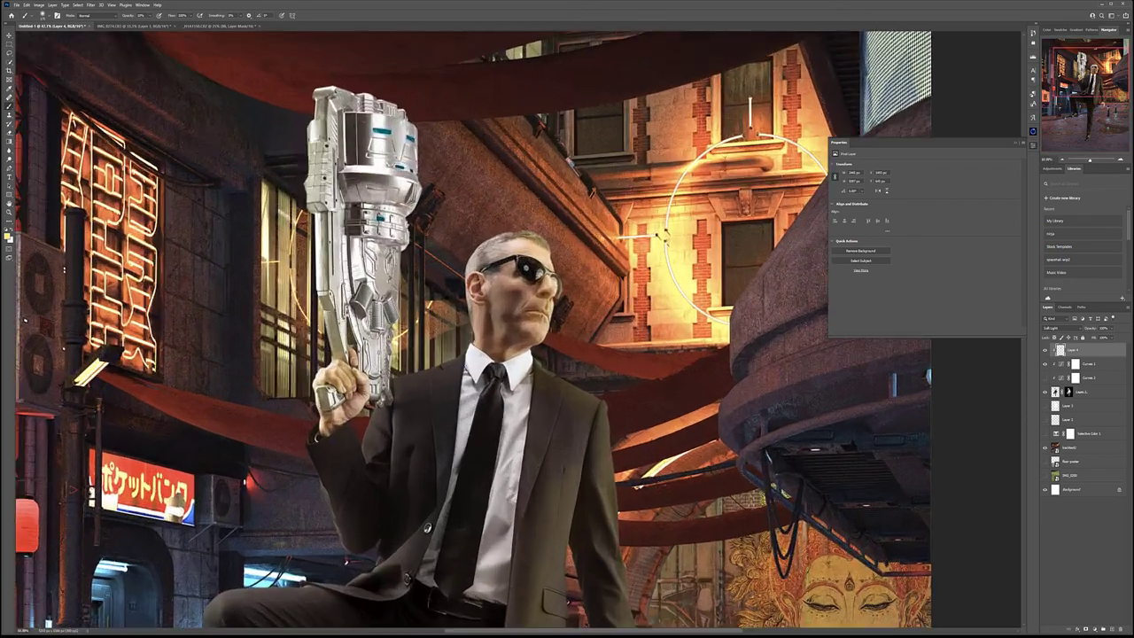
scroll(539, 262, up, 4)
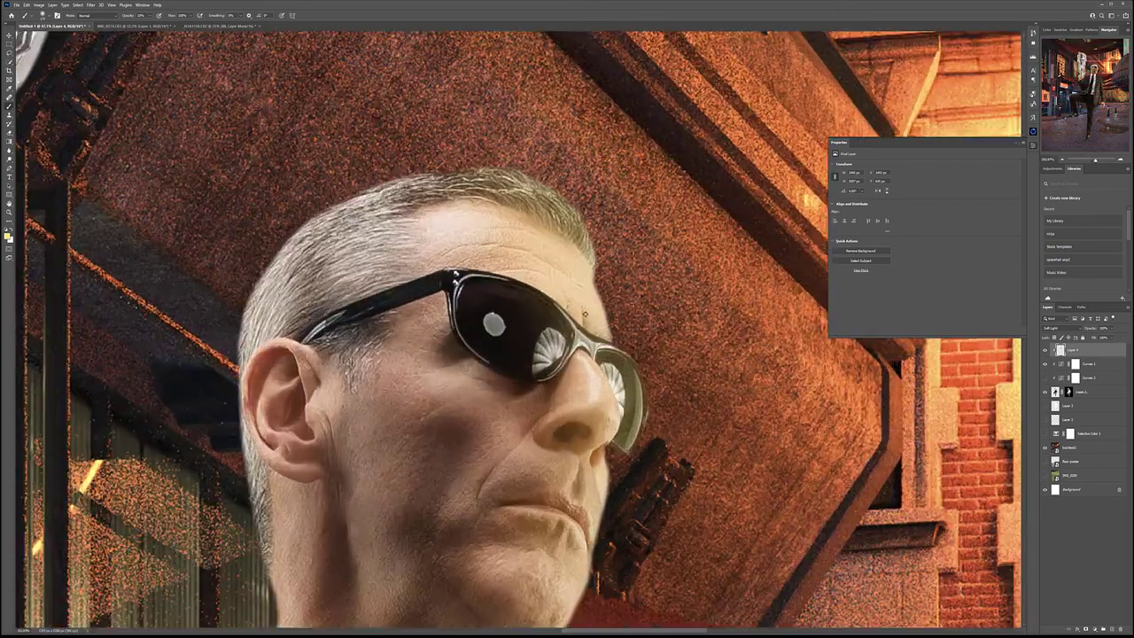
scroll(585, 314, down, 2)
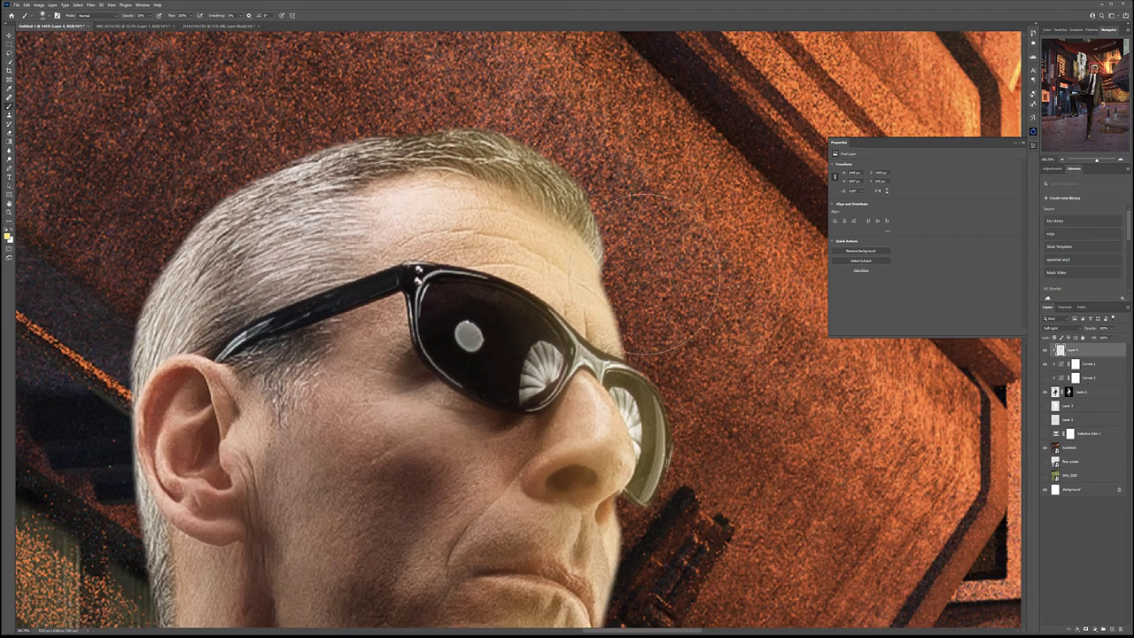
drag(75, 486, 293, 348)
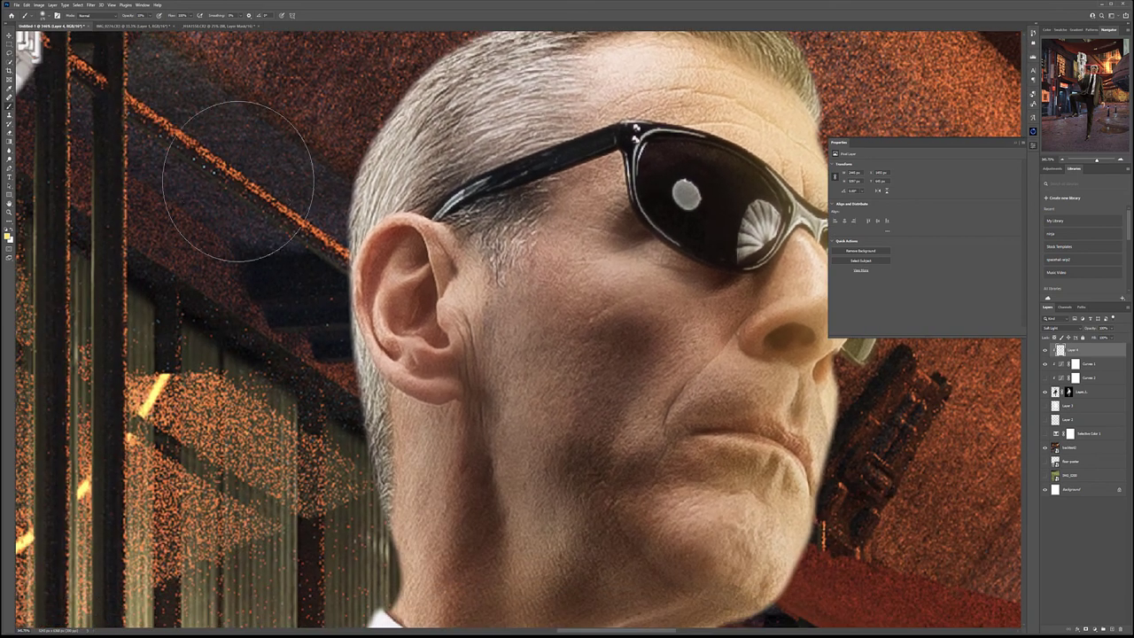
drag(753, 381, 450, 204)
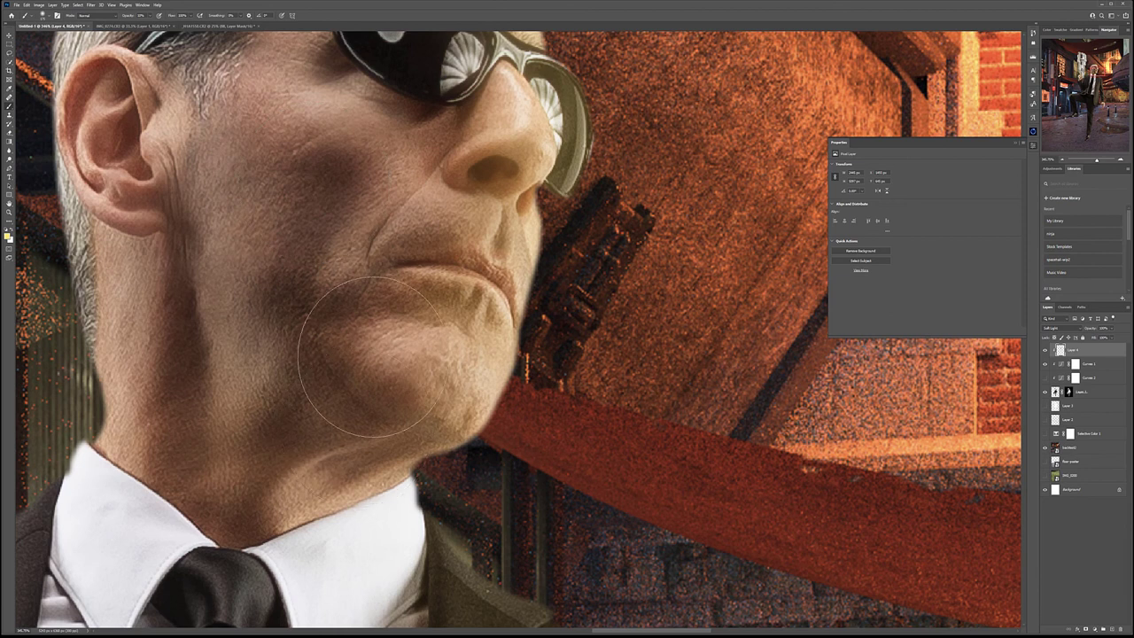
scroll(363, 319, down, 1)
scroll(399, 266, down, 2)
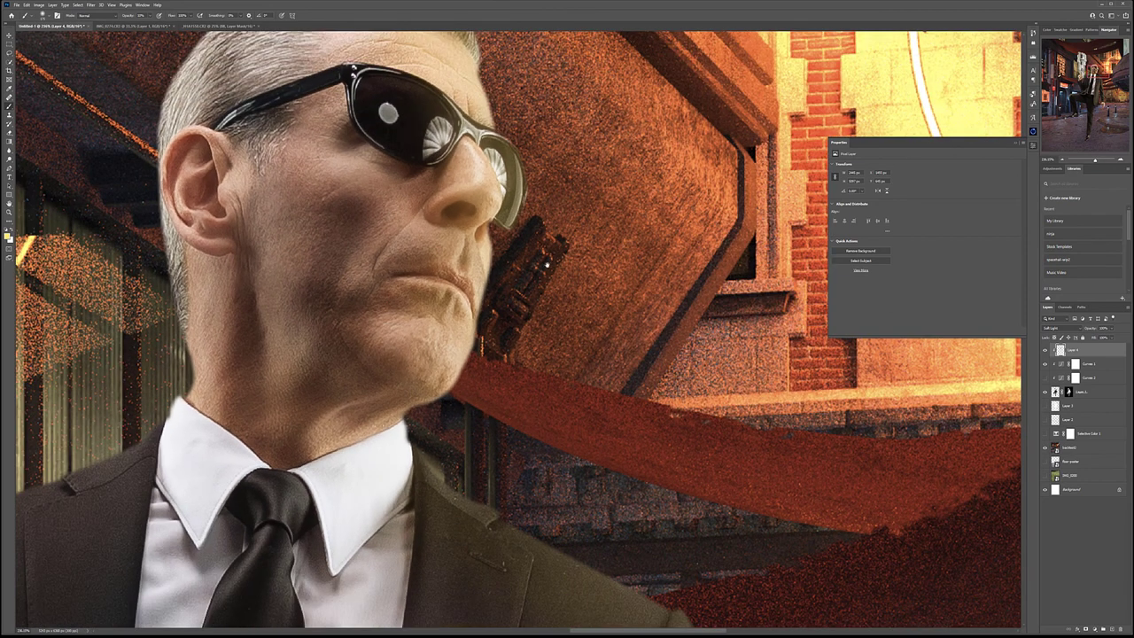
scroll(617, 391, up, 1)
scroll(618, 390, up, 1)
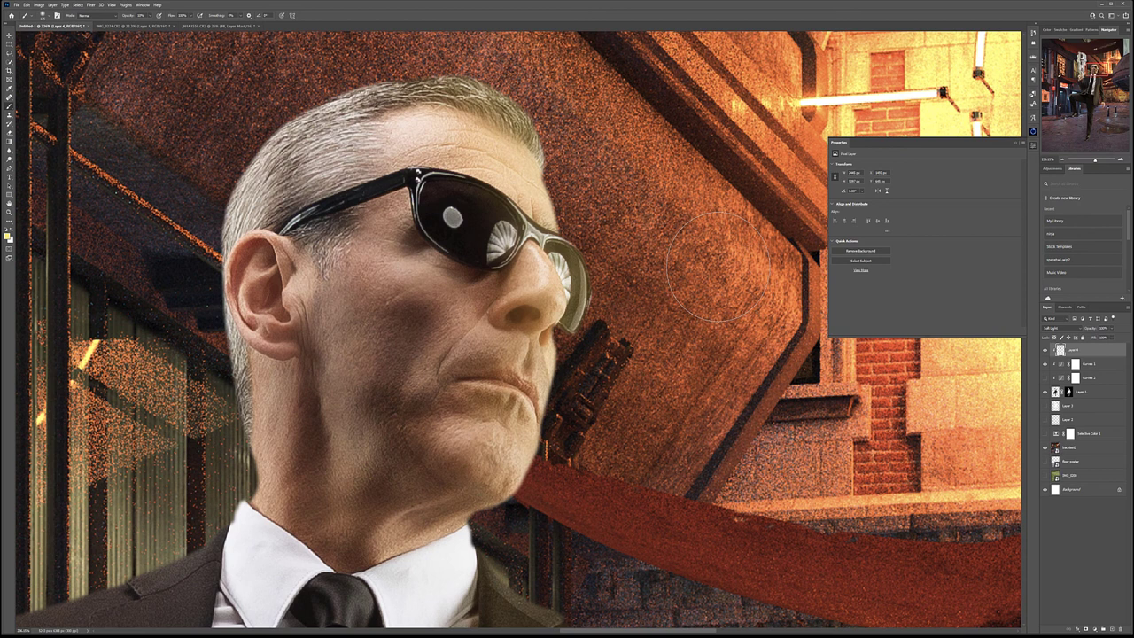
scroll(713, 266, down, 3)
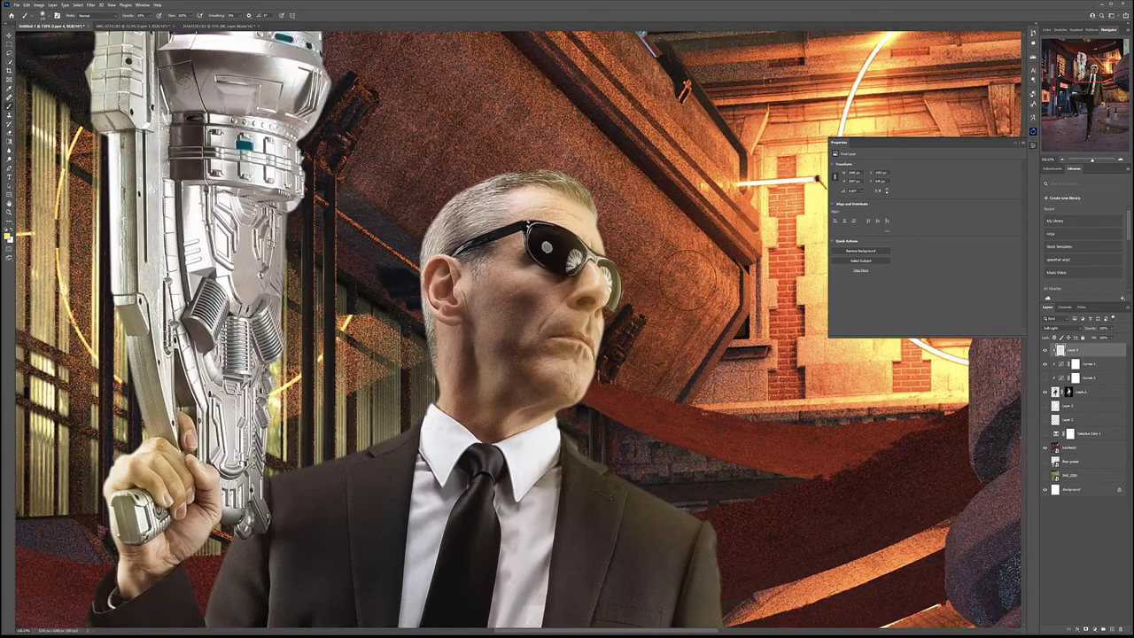
scroll(688, 273, up, 2)
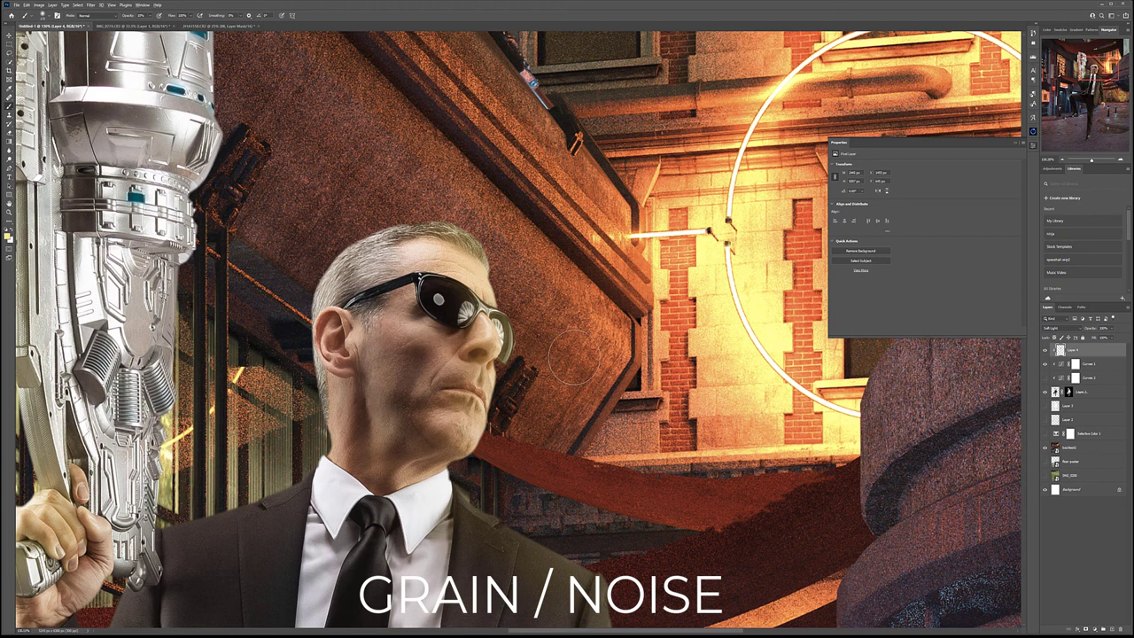
scroll(581, 368, down, 3)
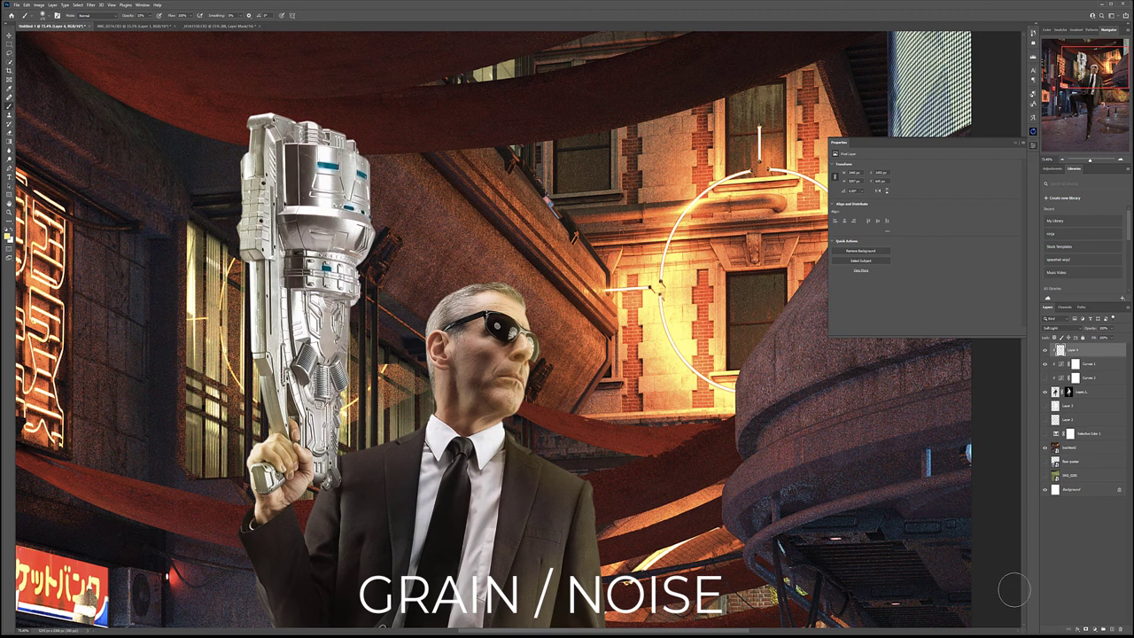
- Add a new Layer 5 above Layer 4 and fill it with 50% gray
click(1113, 628)
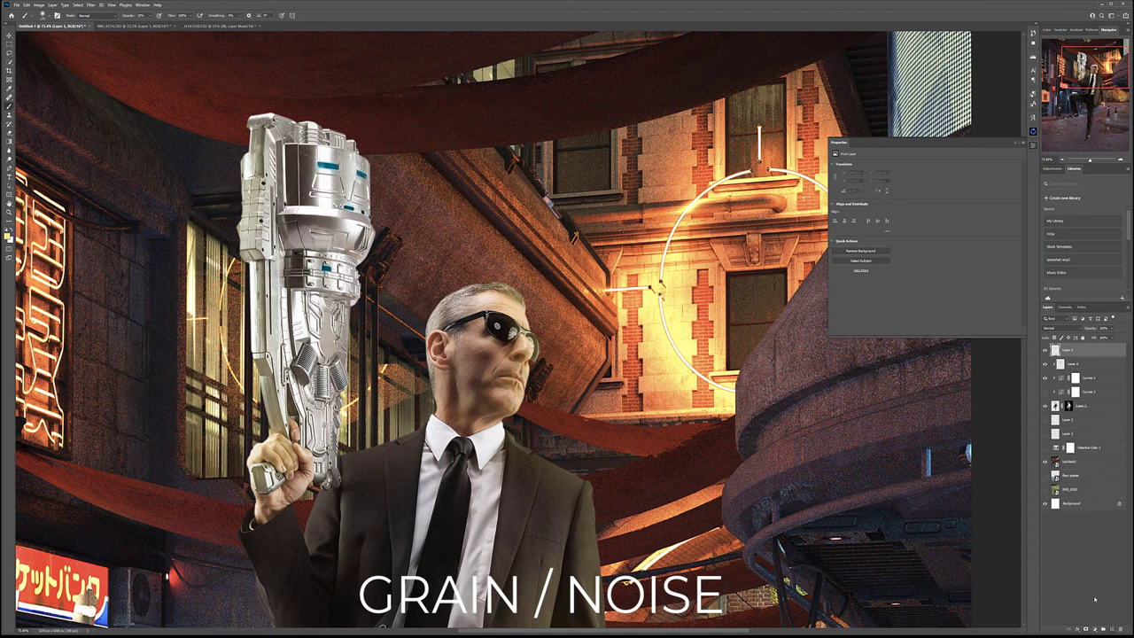
key(shift+F5)
key(Return)
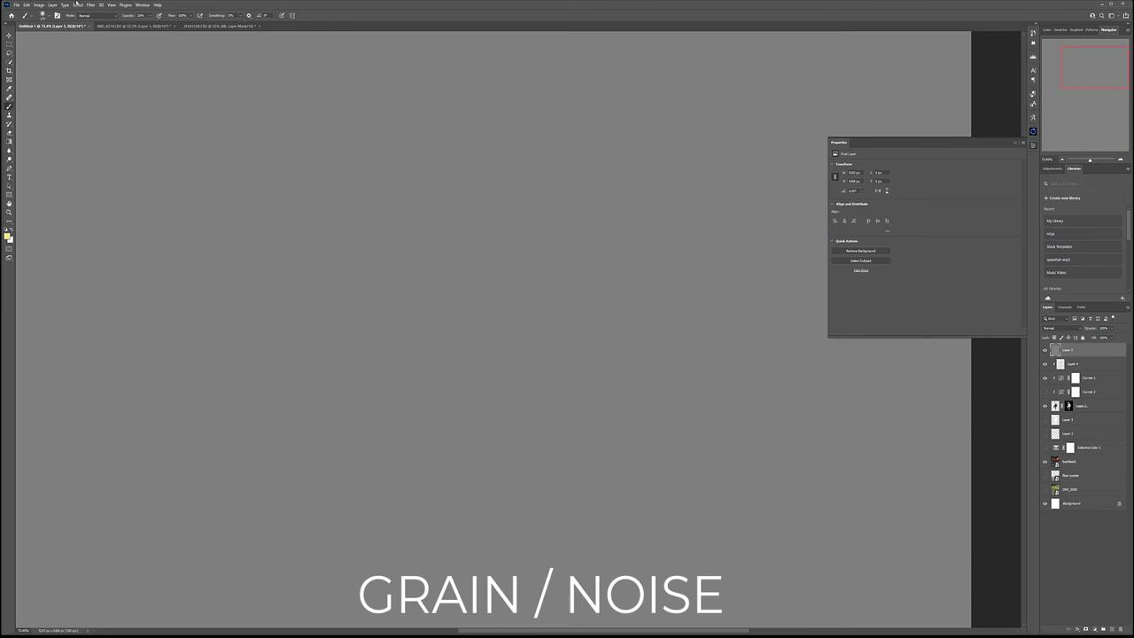
- Apply monochromatic Add Noise to the grey layer and set its blend mode to Soft Light
click(92, 6)
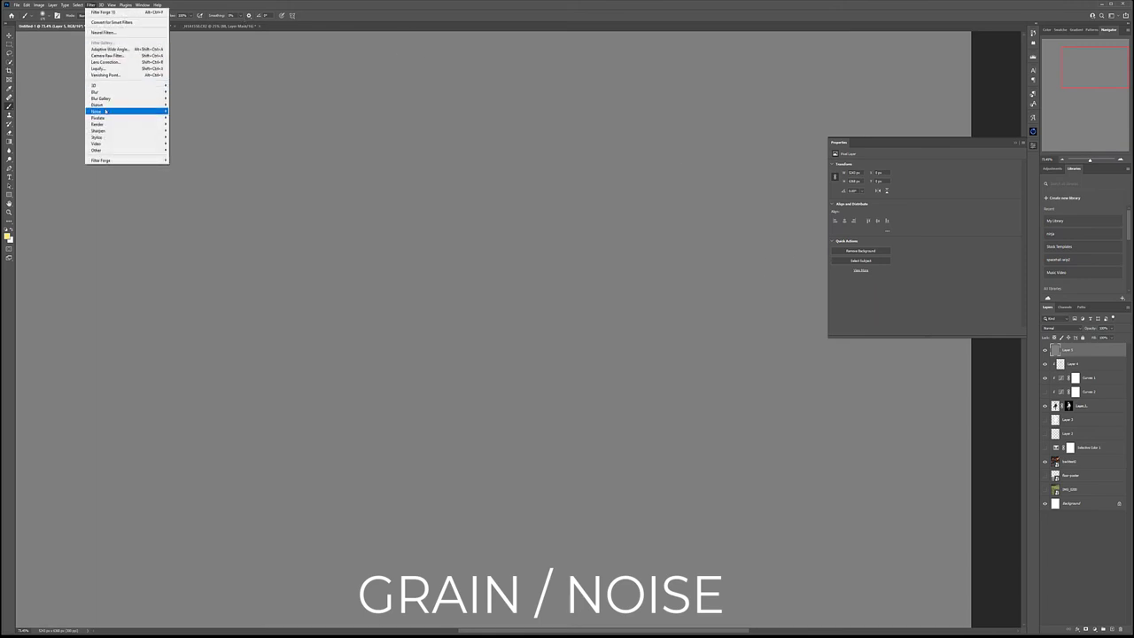
mouse_move(142, 111)
click(183, 111)
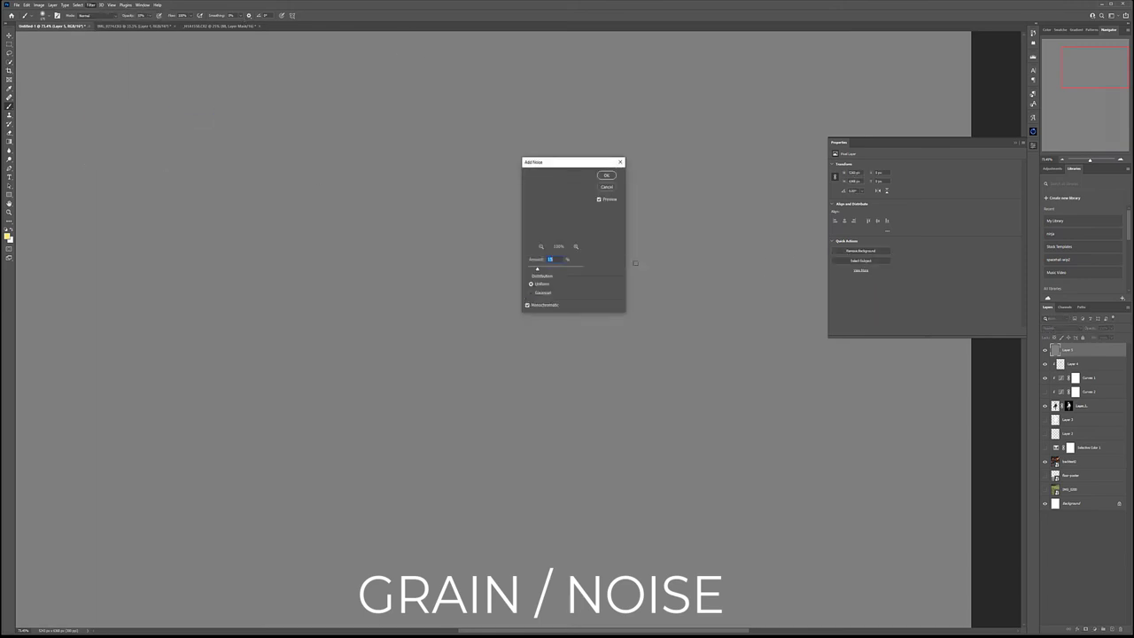
drag(570, 164, 644, 156)
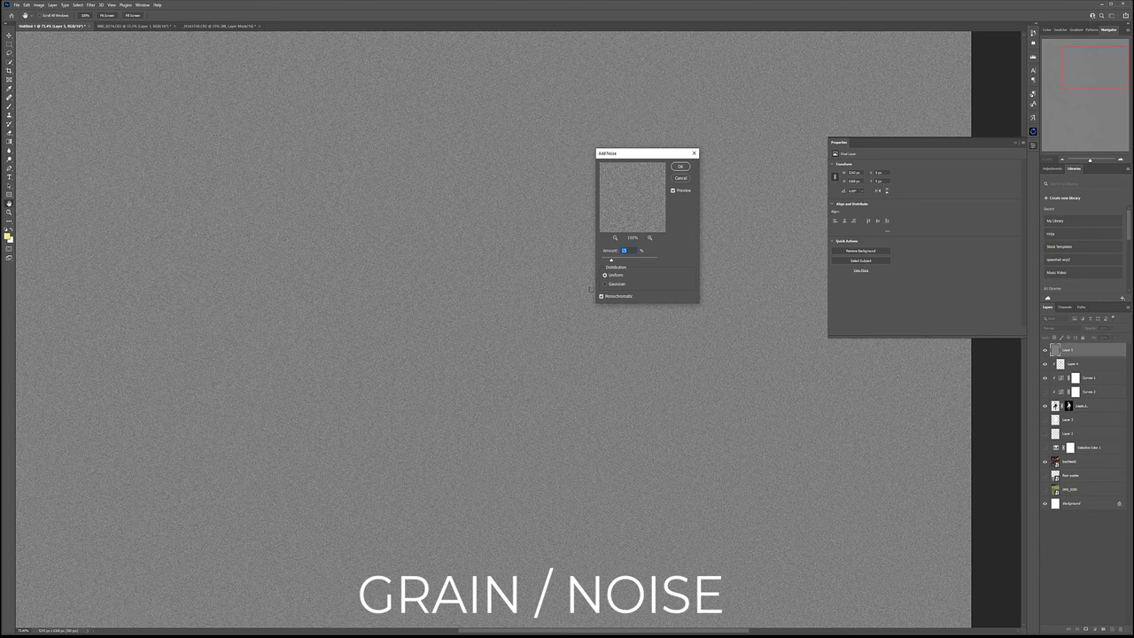
click(681, 167)
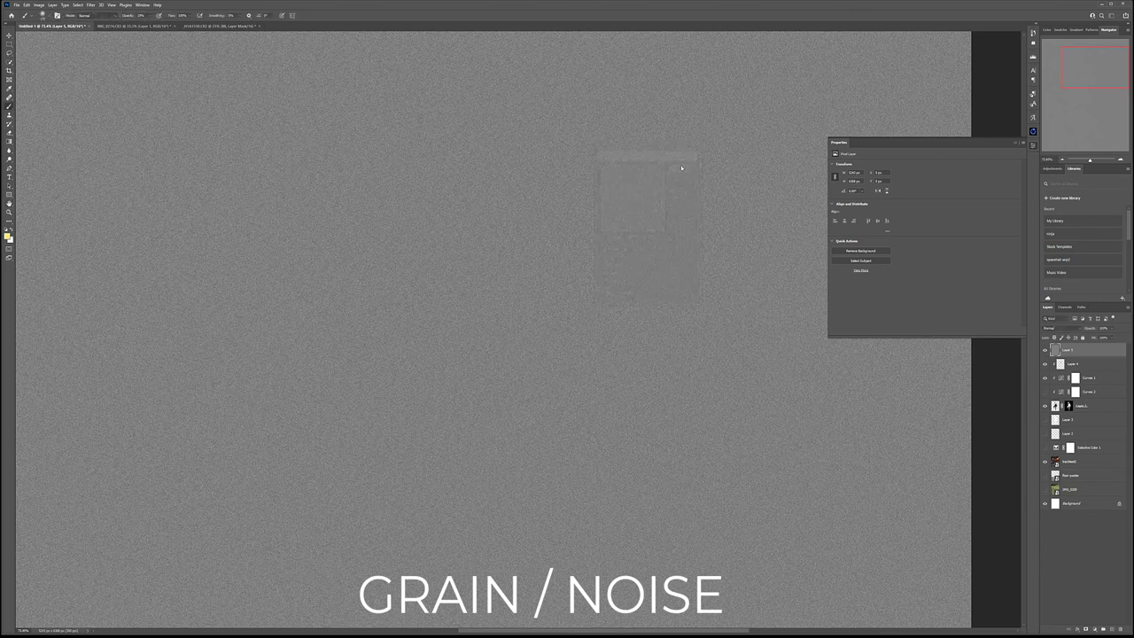
click(1066, 329)
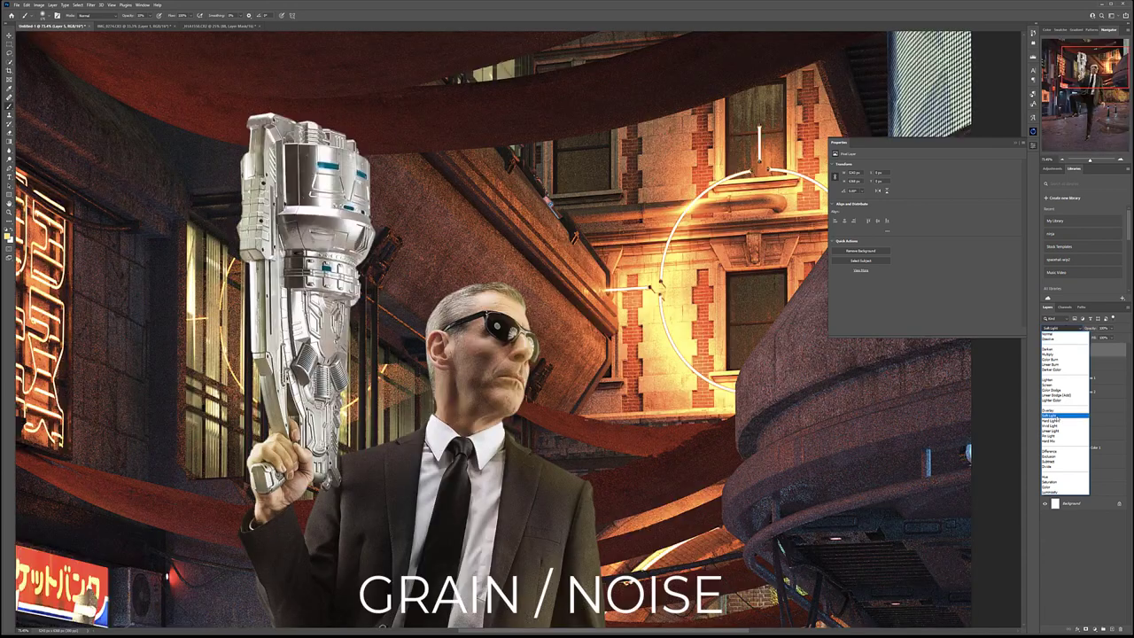
click(1054, 415)
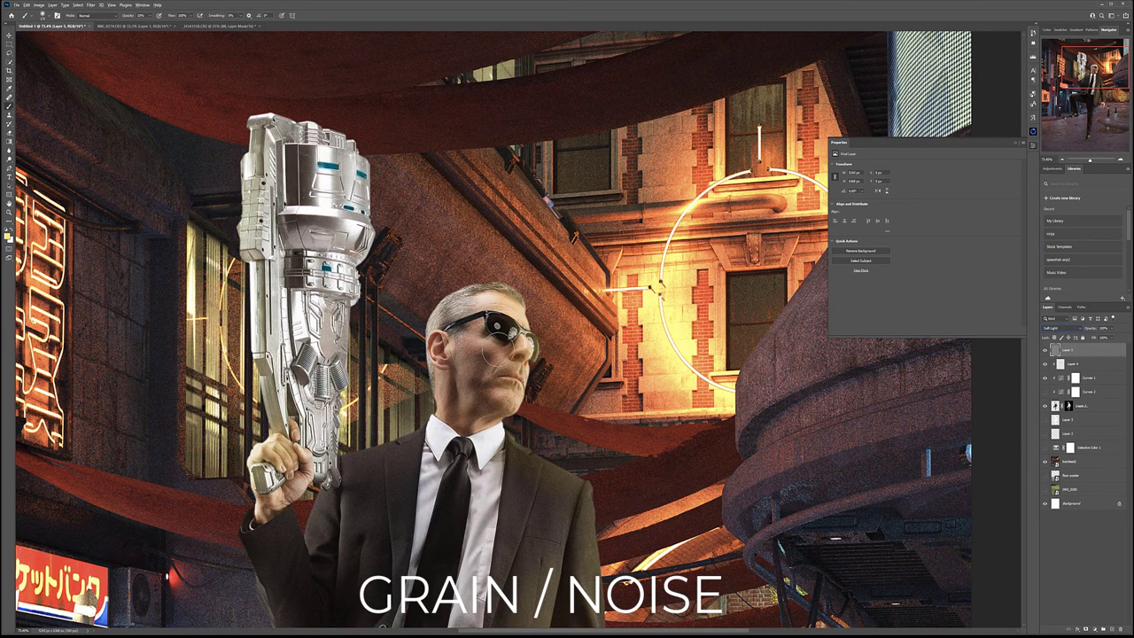
- Zoom in to check the grain, turn Layer 4 back on, then zoom out over the composite
scroll(496, 350, up, 5)
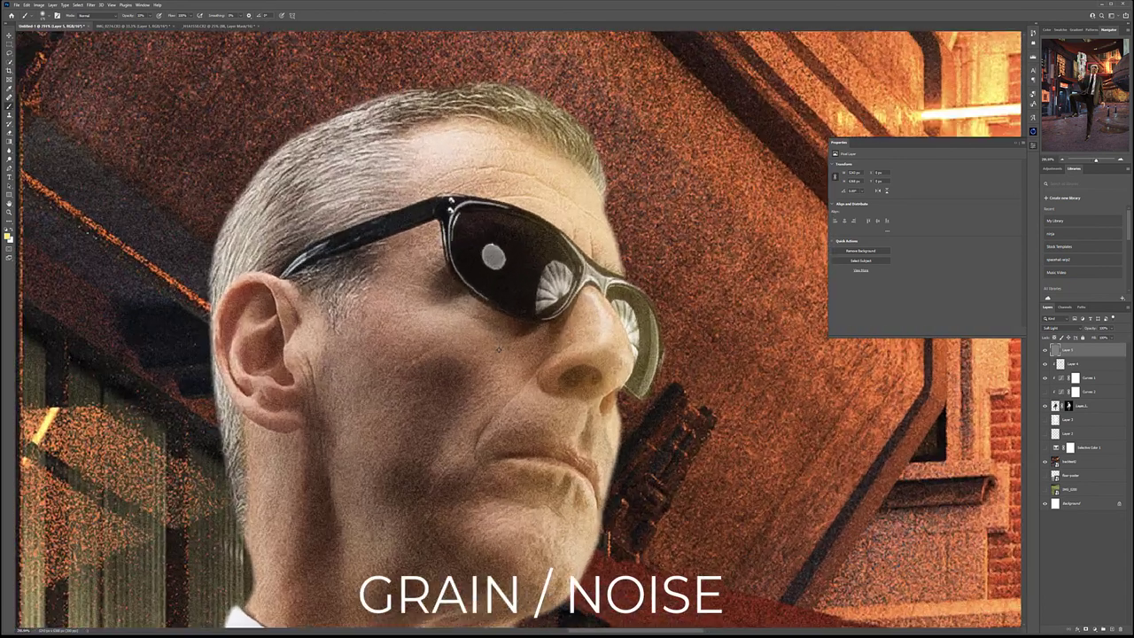
scroll(594, 352, up, 2)
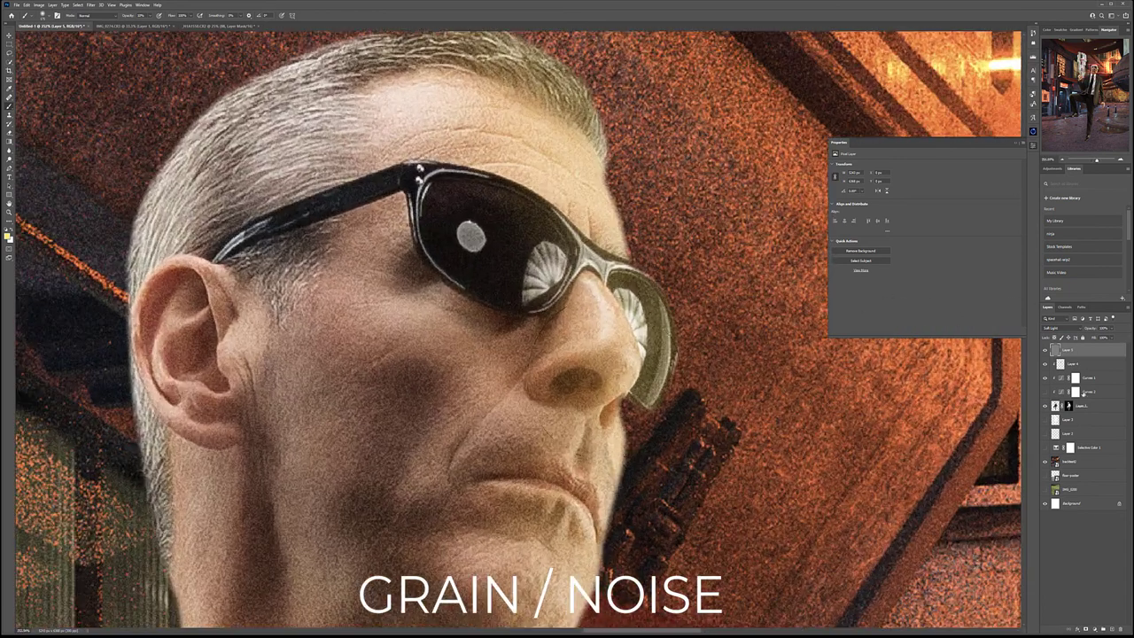
click(1045, 365)
key(v)
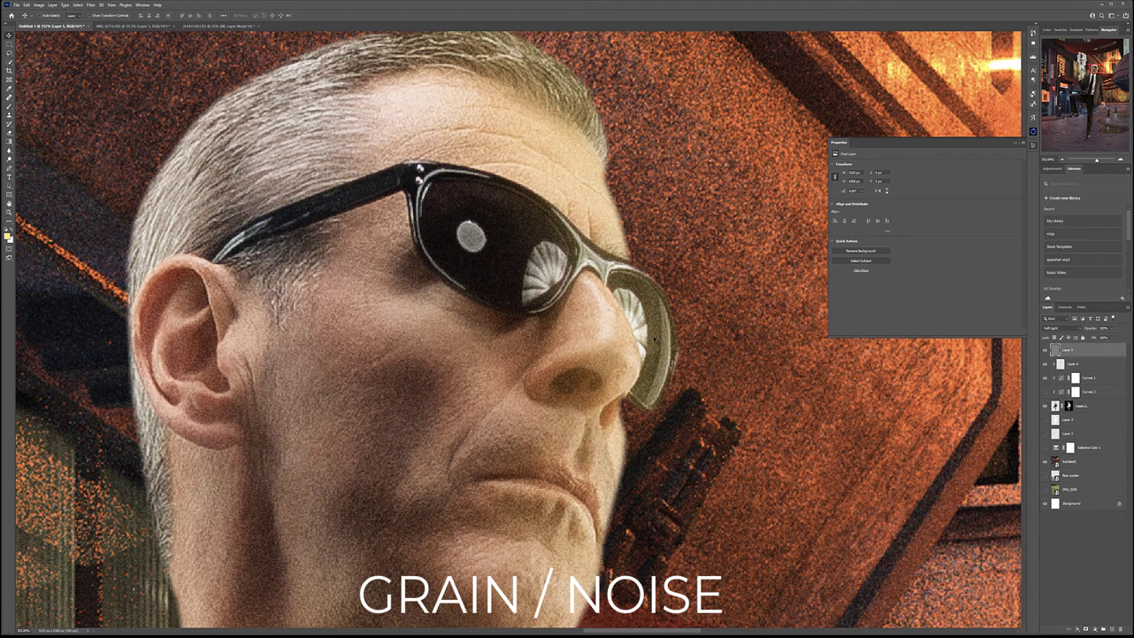
scroll(647, 345, down, 2)
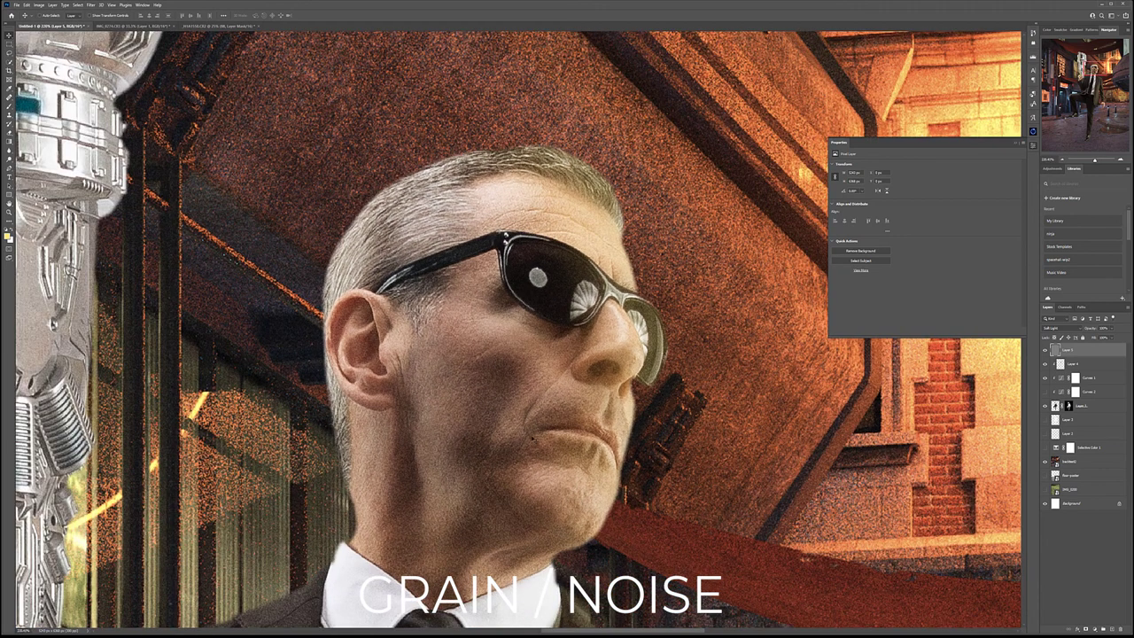
scroll(574, 530, up, 6)
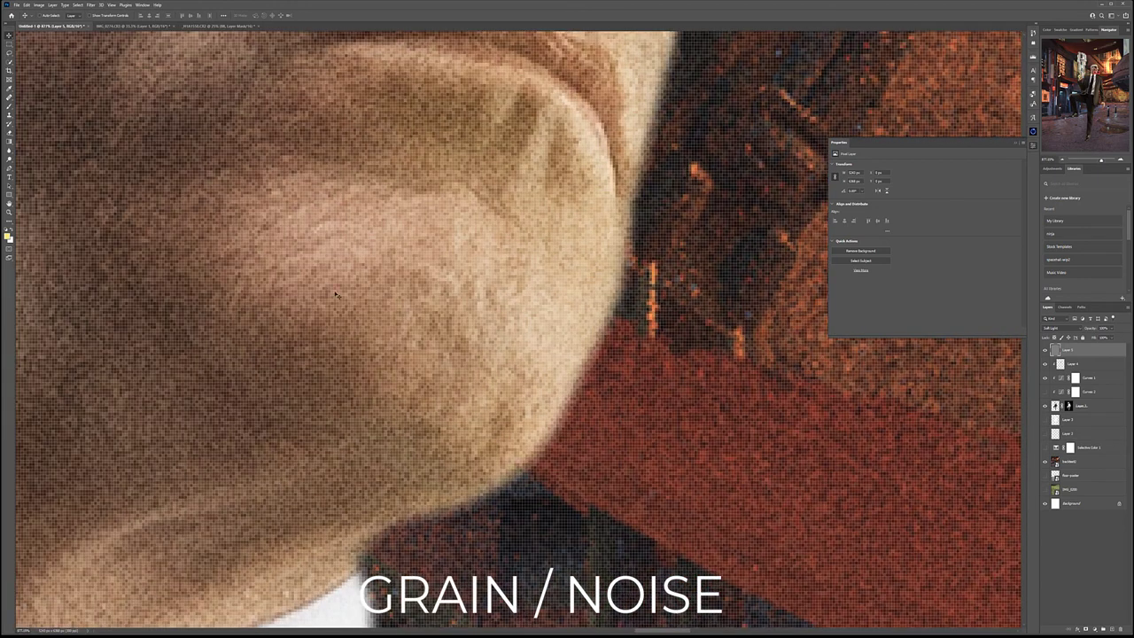
scroll(569, 387, down, 3)
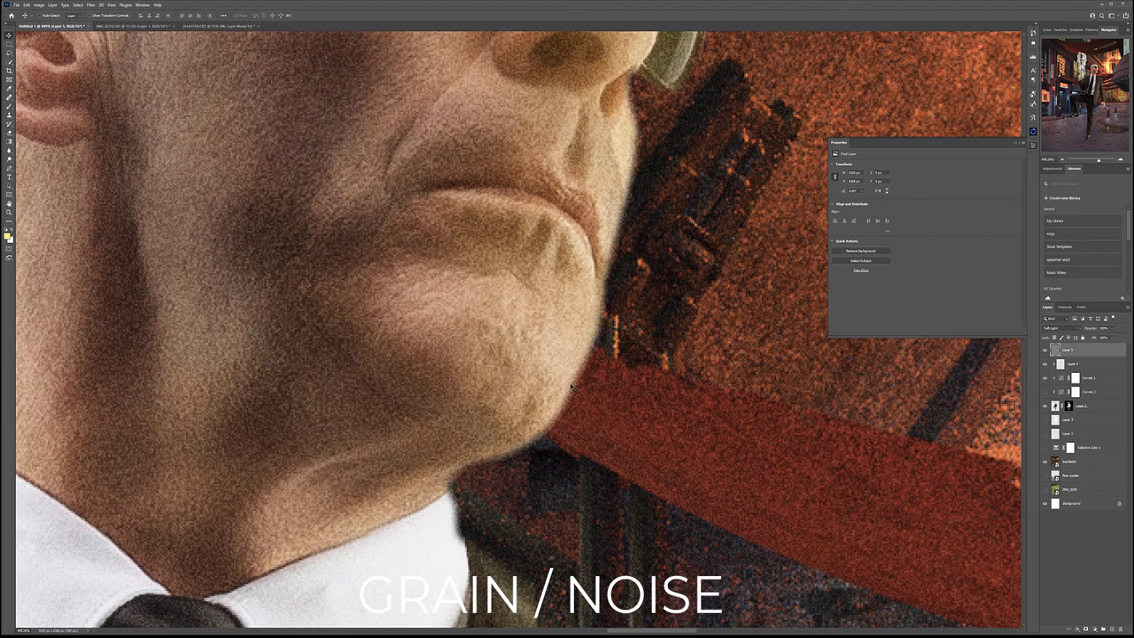
scroll(572, 386, down, 4)
scroll(519, 396, down, 10)
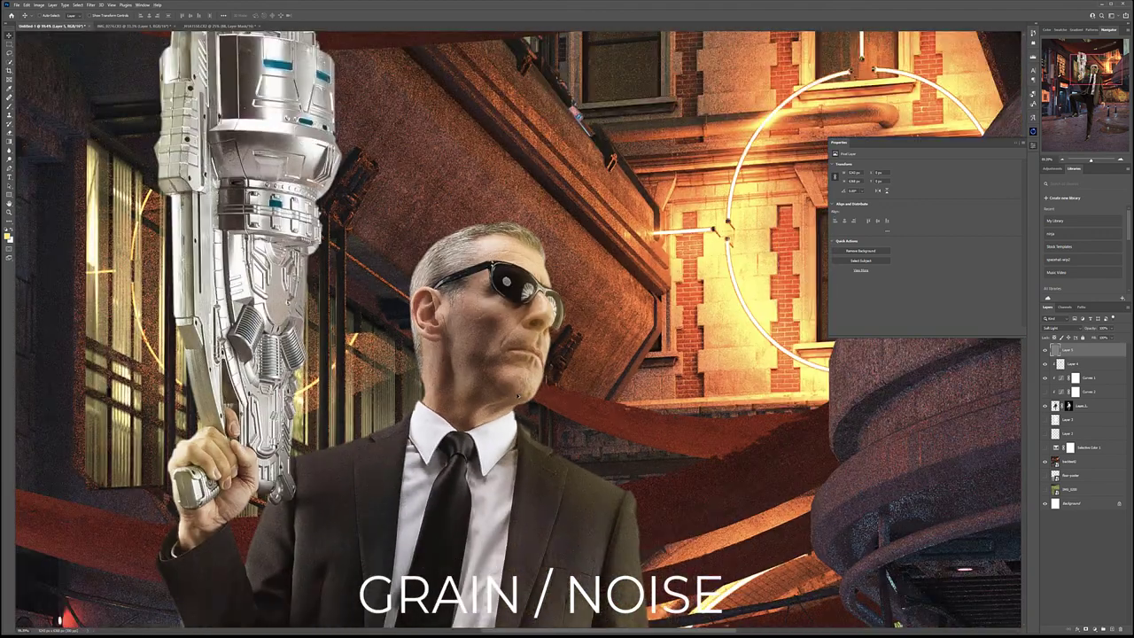
scroll(608, 446, up, 3)
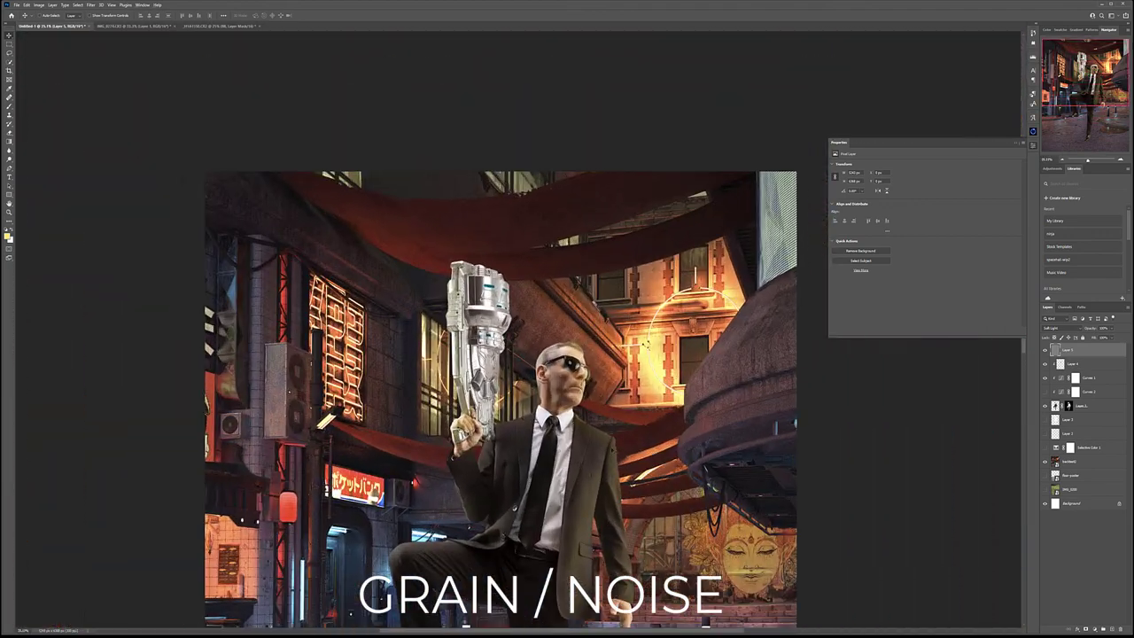
- Reduce the grain layer's opacity below 100% and zoom out to view the full composite
click(1110, 329)
click(1103, 328)
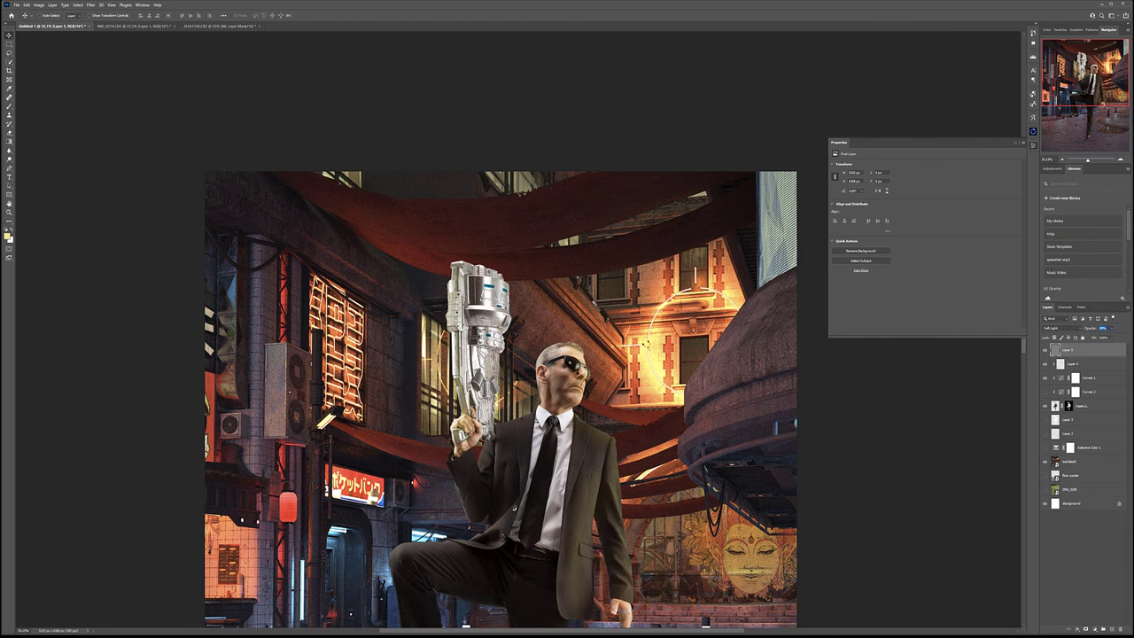
key(ctrl+minus)
drag(638, 352, 601, 330)
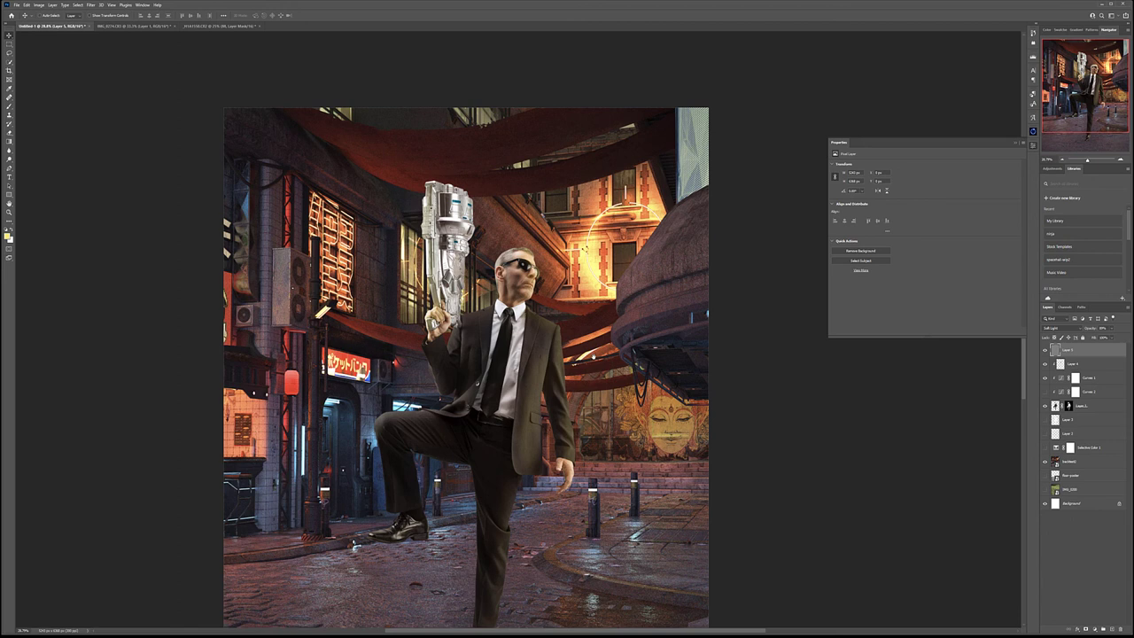
scroll(575, 177, down, 4)
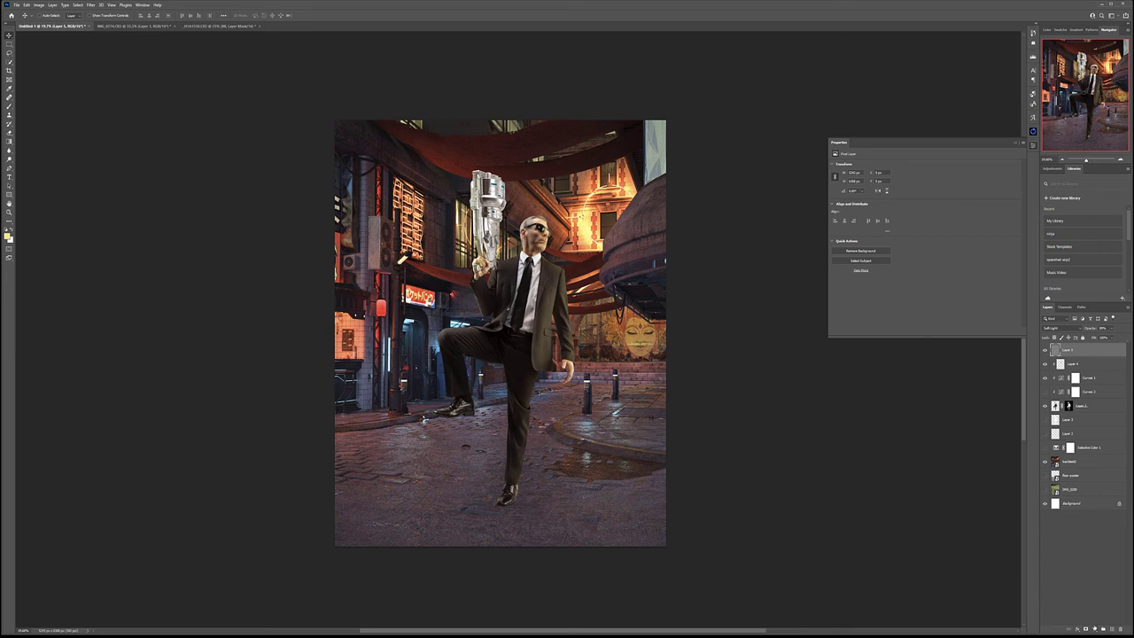
- Add a new empty layer, set white as the painting colour, and pick a powder-dust brush
key(ctrl+shift+alt+n)
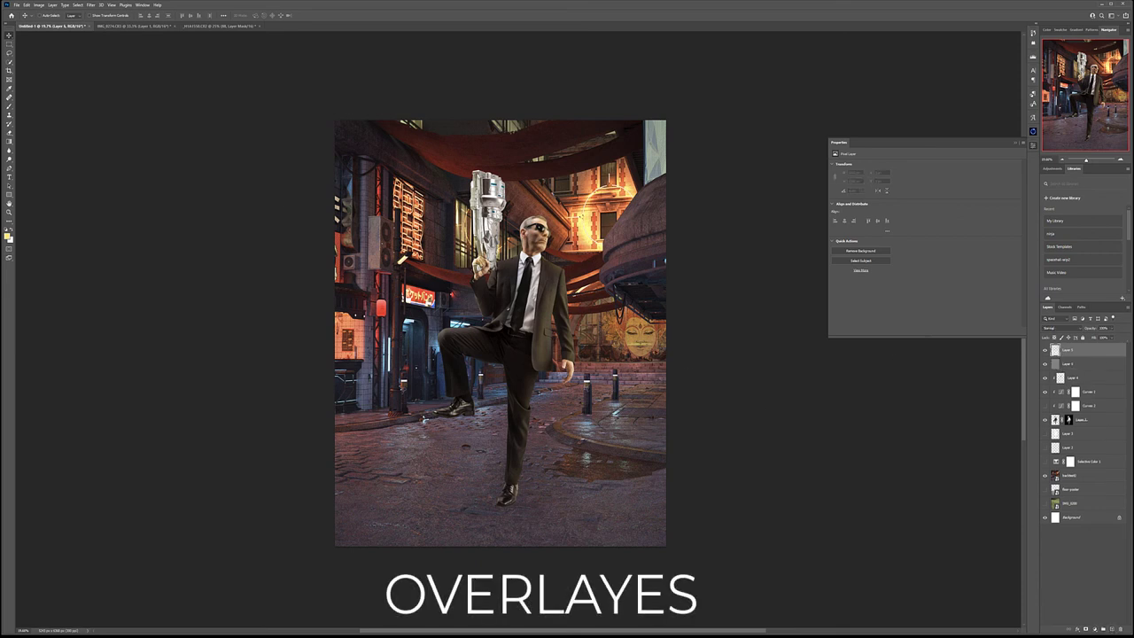
key(d)
key(x)
click(9, 106)
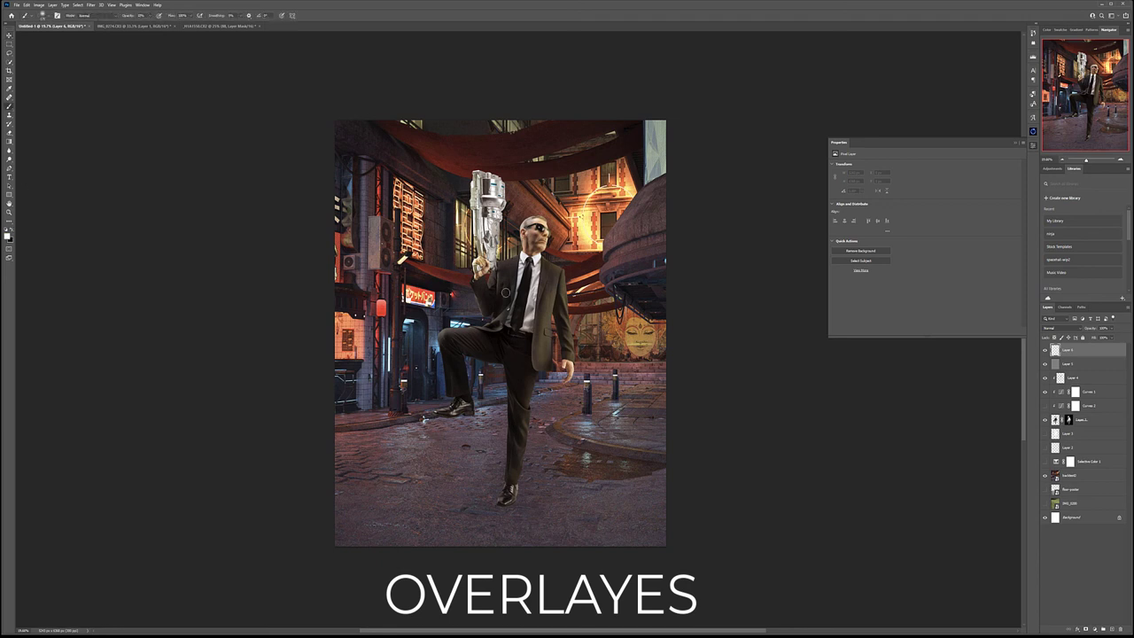
right_click(502, 285)
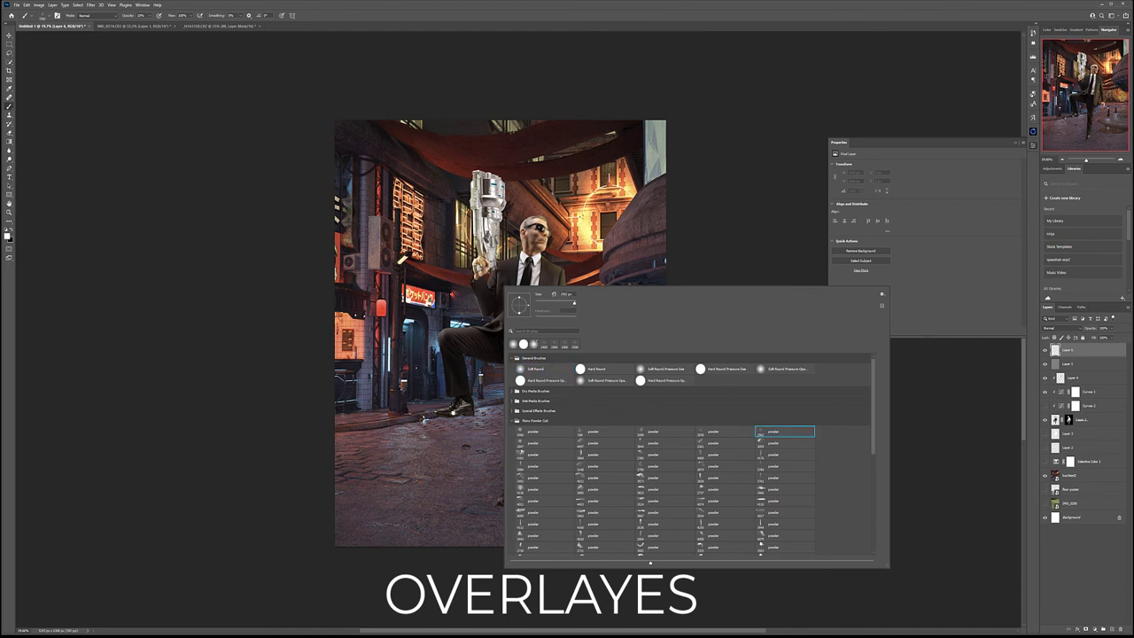
click(456, 422)
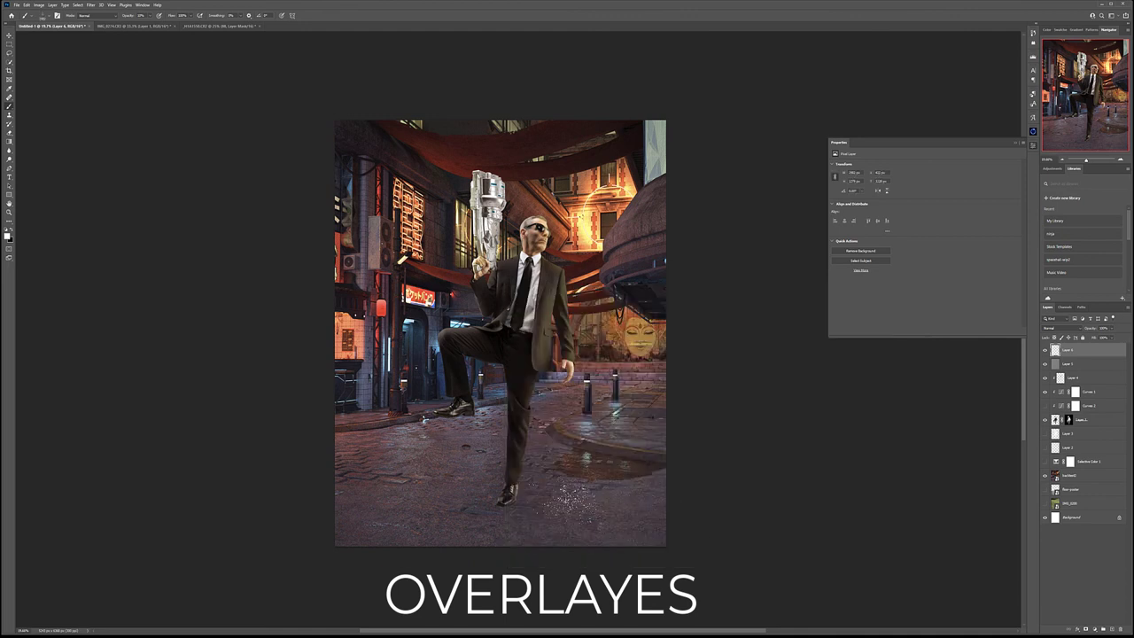
- Spray white powder dust around the feet, the raised left foot, the standing knee and the lower-right ground
drag(567, 494, 531, 488)
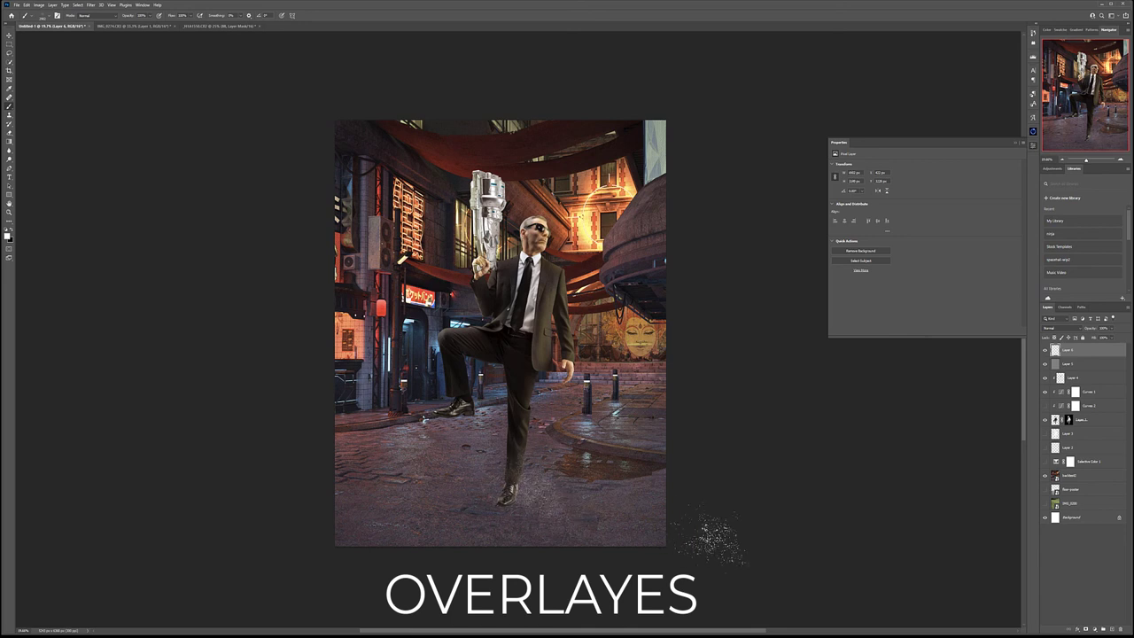
scroll(569, 487, up, 1)
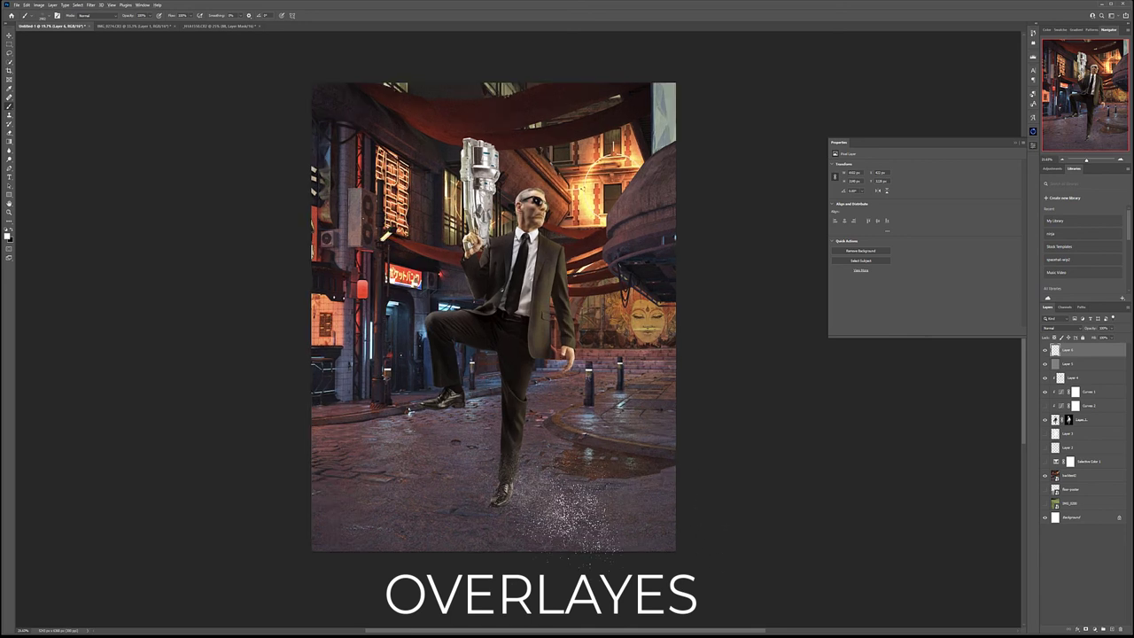
scroll(567, 495, up, 3)
mouse_move(621, 494)
mouse_down()
mouse_move(545, 479)
mouse_move(683, 527)
mouse_up()
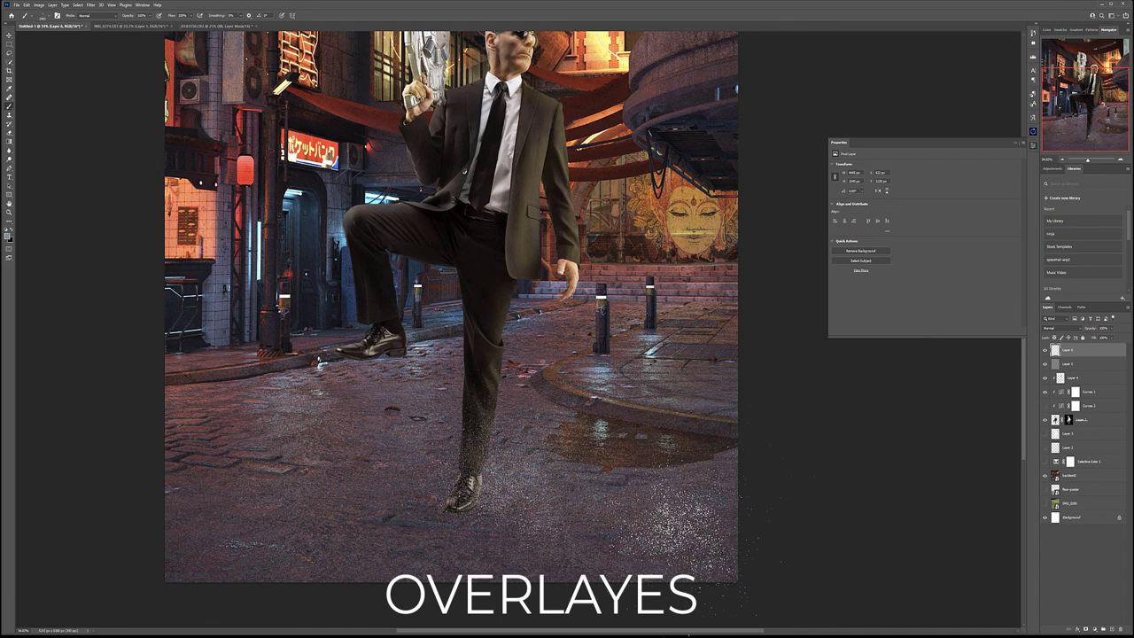
key(ctrl+z)
drag(501, 506, 373, 413)
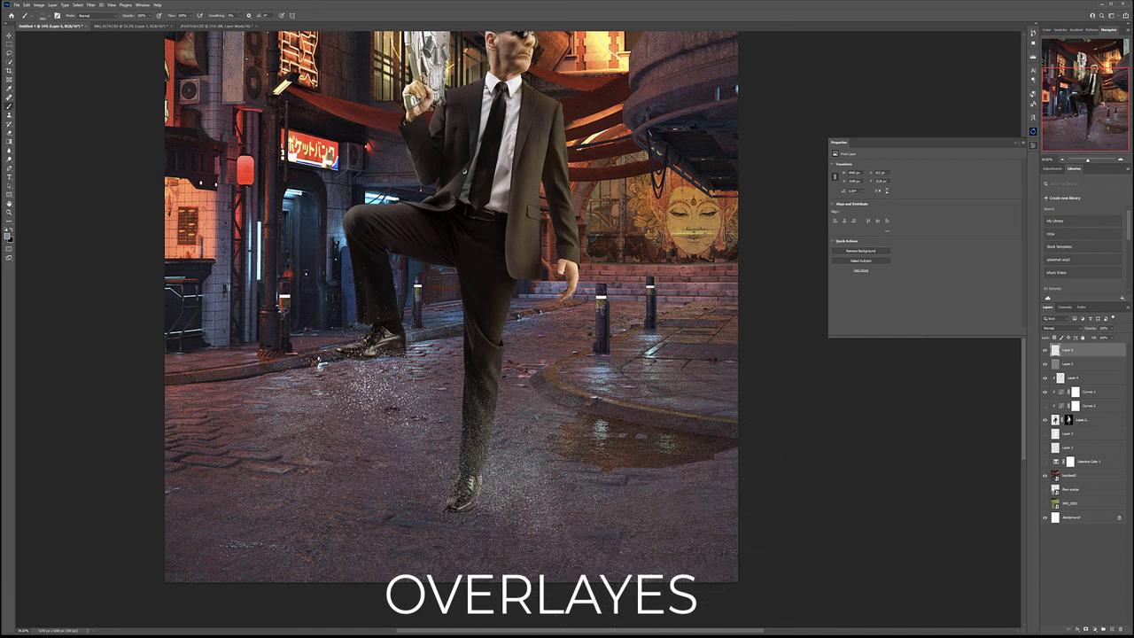
drag(532, 293, 496, 337)
drag(655, 496, 709, 532)
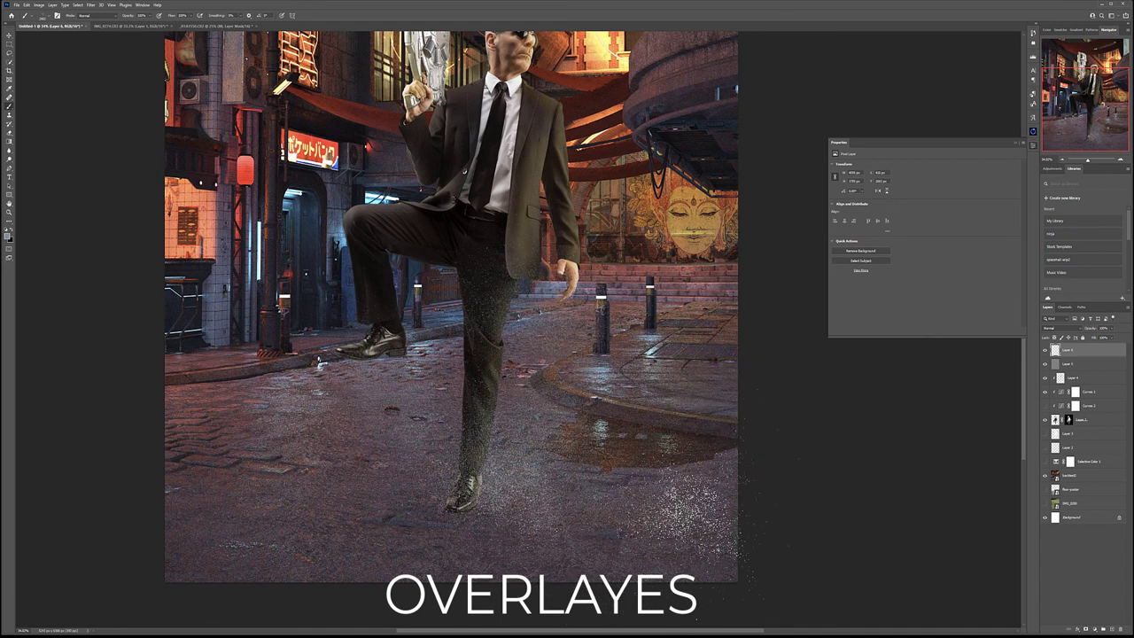
key(ctrl+z)
key(ctrl+shift+z)
key(ctrl+z)
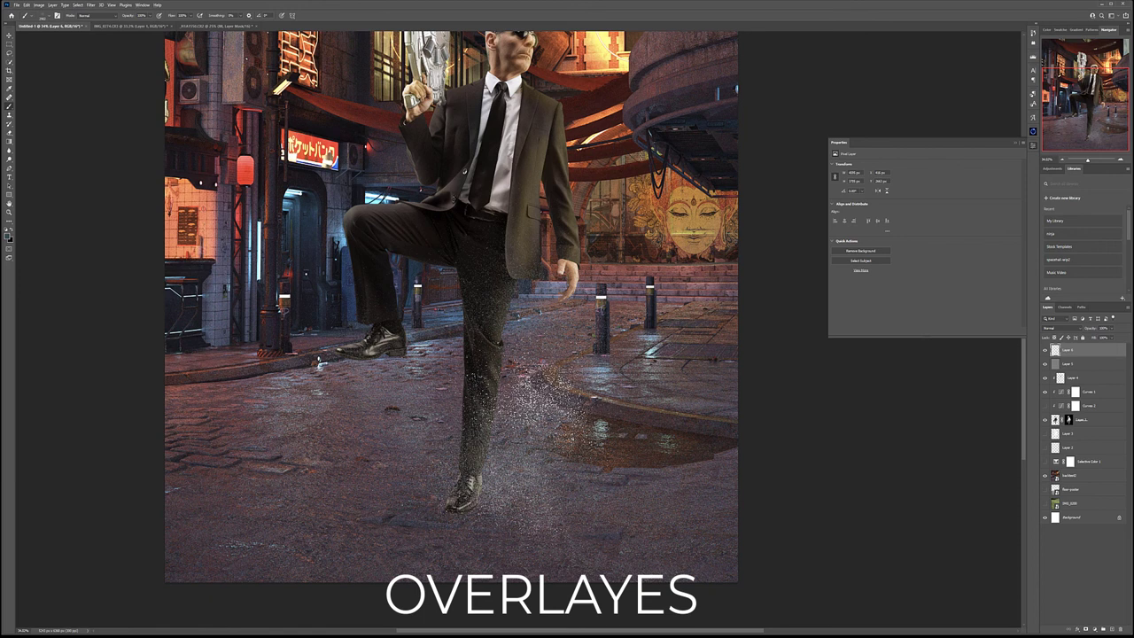
key(ctrl+shift+z)
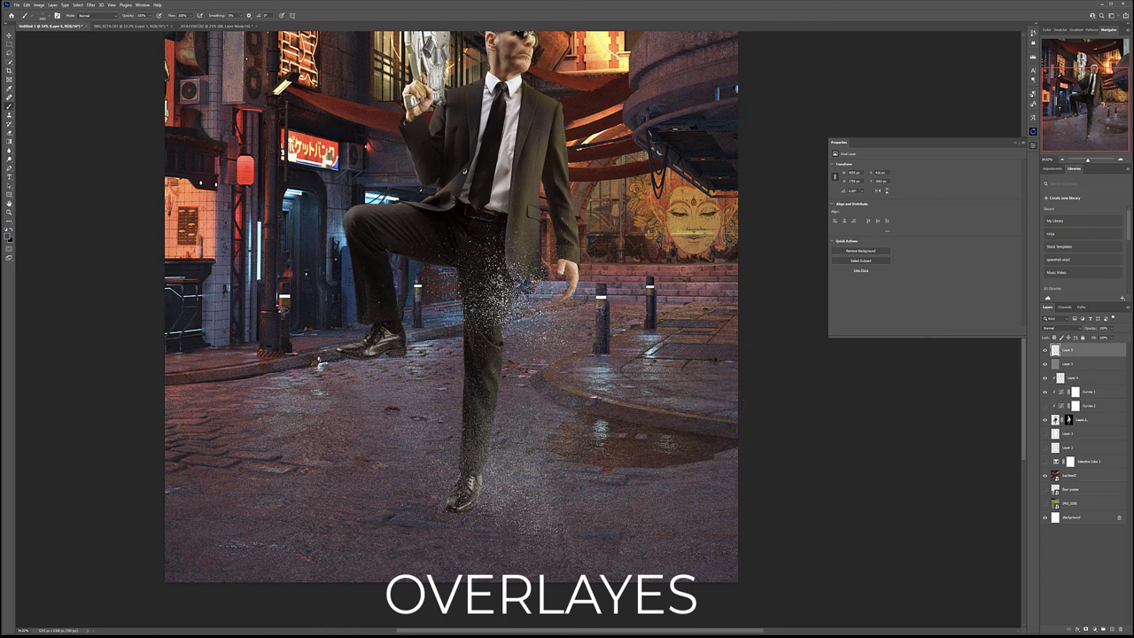
- Switch to a fog brush from the Haro_fog set, swap the colours, and zoom out to fit the image
right_click(538, 432)
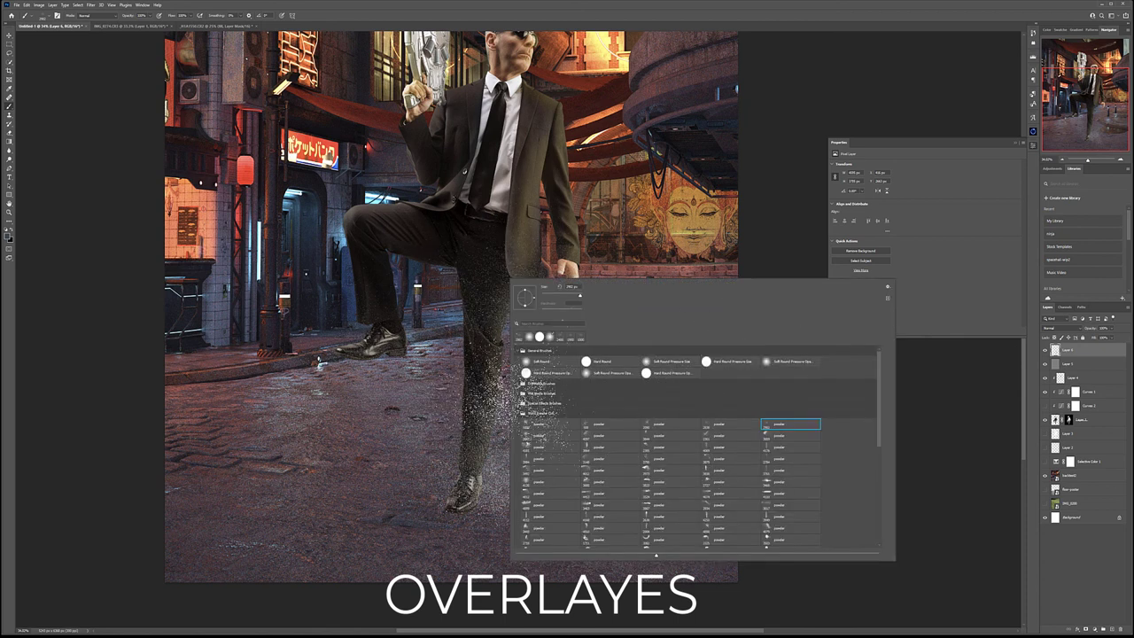
click(521, 414)
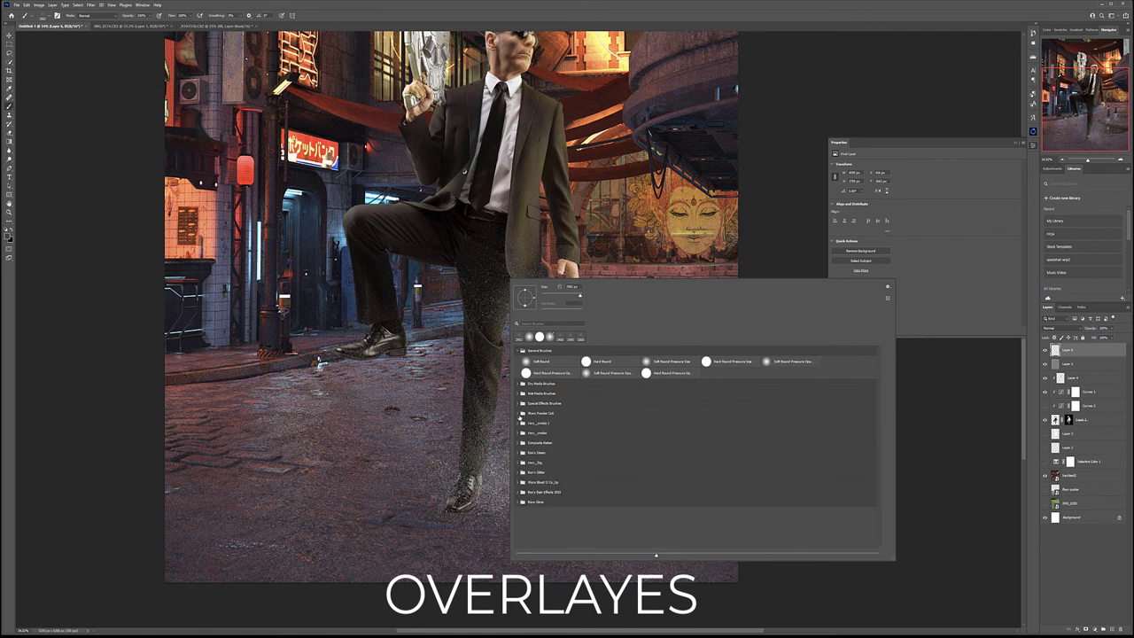
click(520, 463)
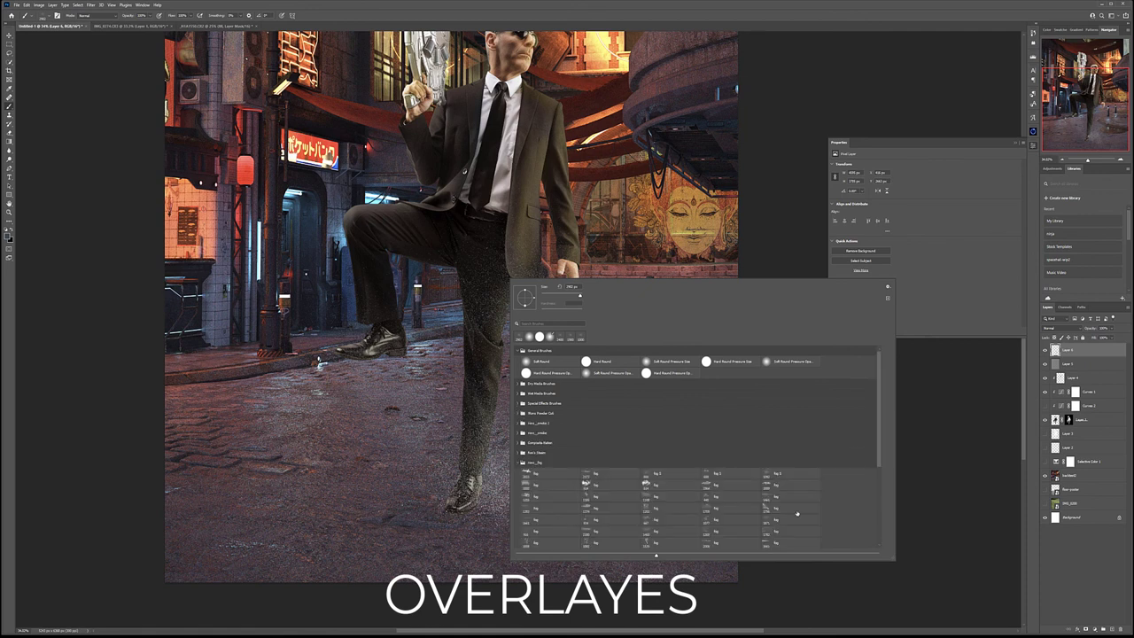
click(646, 533)
key(Return)
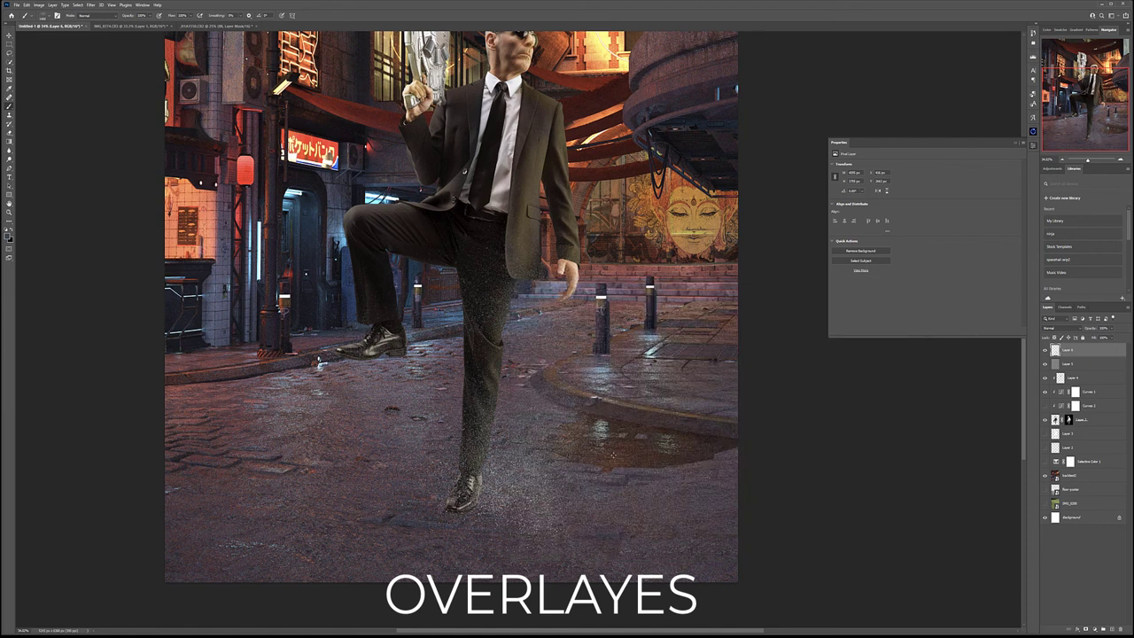
key(x)
key(x)
key(ctrl+minus)
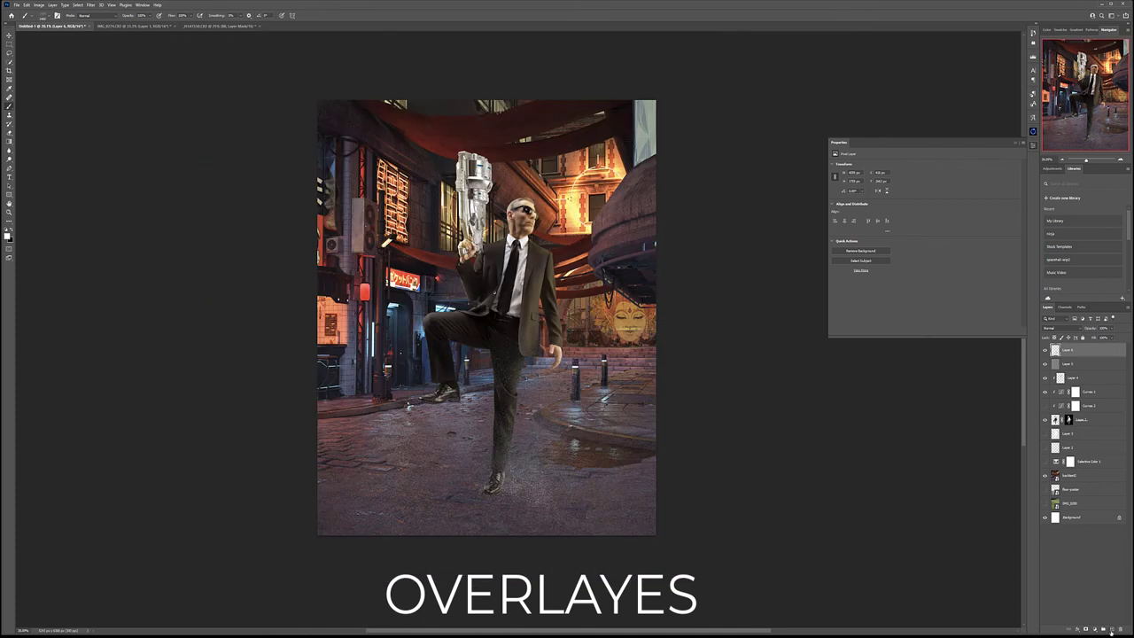
- On a new layer, paint soft white fog beside the standing leg, hand and knee
click(1111, 629)
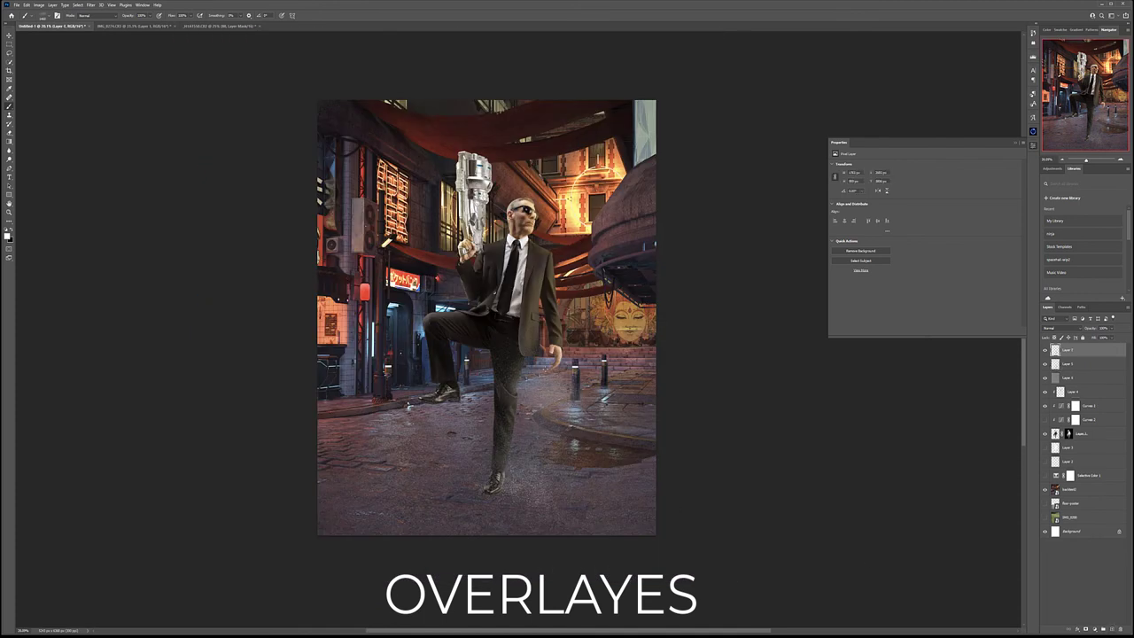
drag(571, 364, 496, 399)
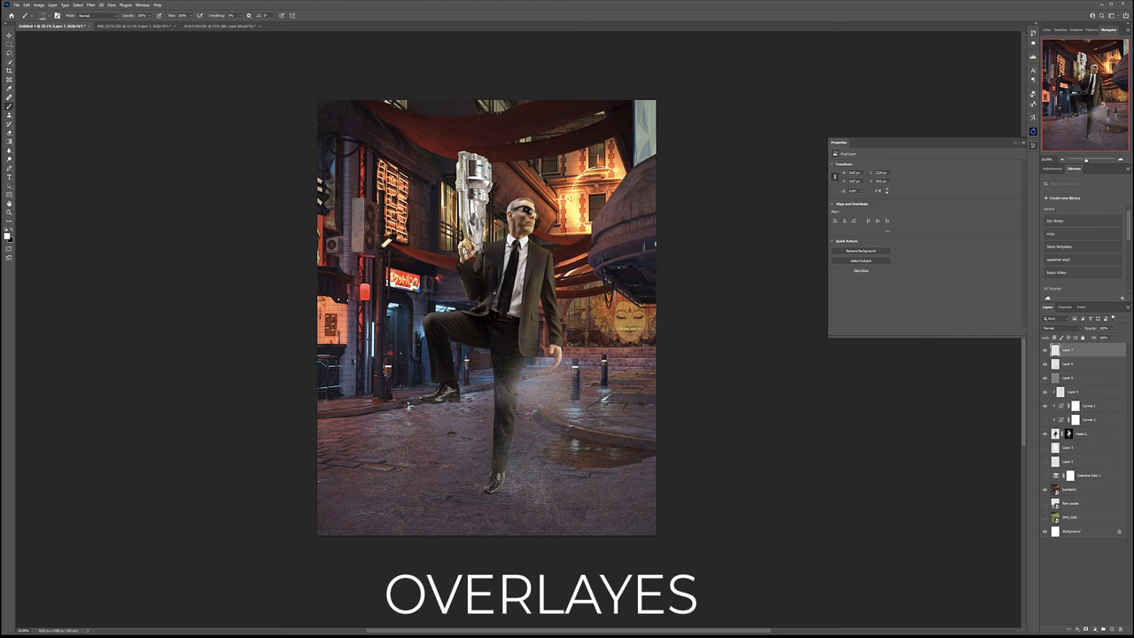
drag(542, 356, 602, 335)
drag(513, 372, 416, 399)
drag(461, 354, 398, 381)
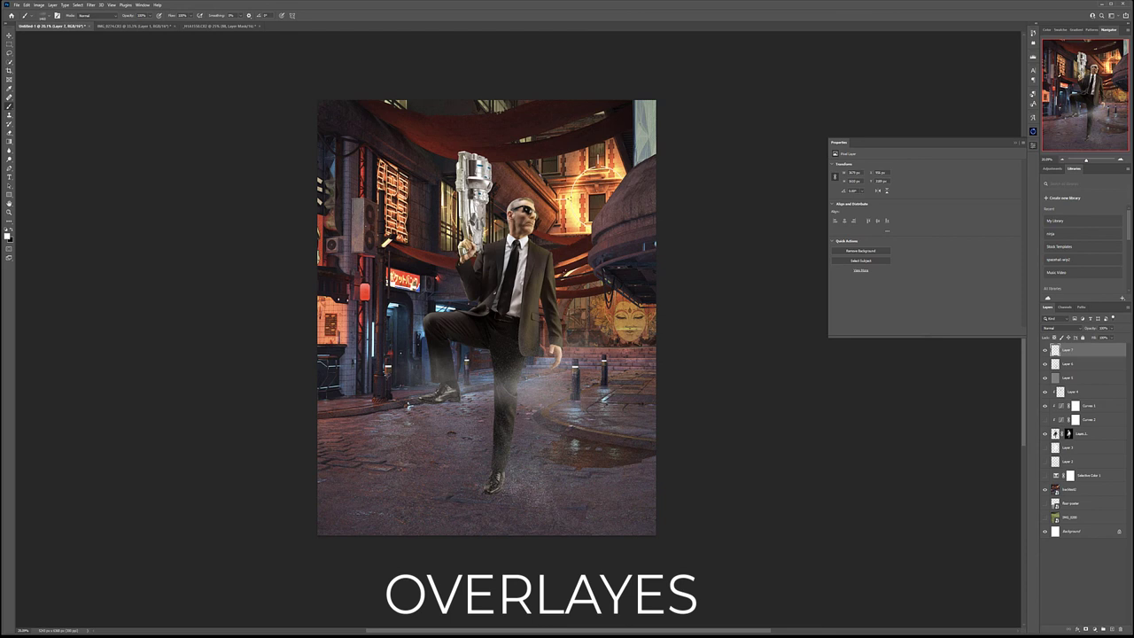
click(11, 36)
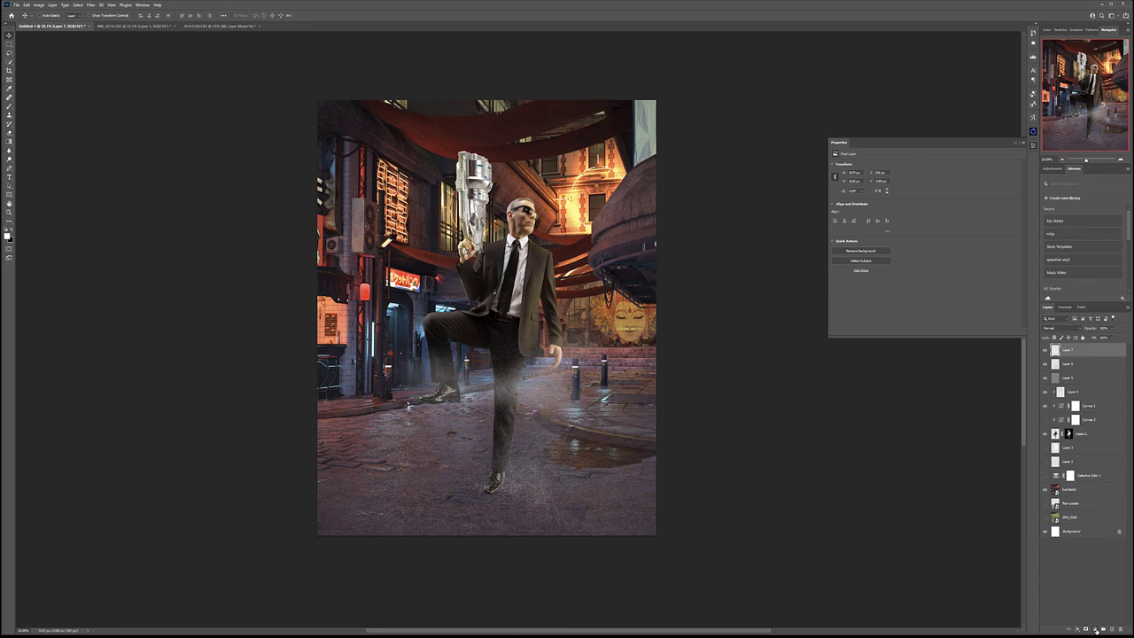
- Add a Selective Color adjustment that lightens the Blacks and reduces Yellow and Cyan in the Neutrals
click(1097, 630)
click(1111, 626)
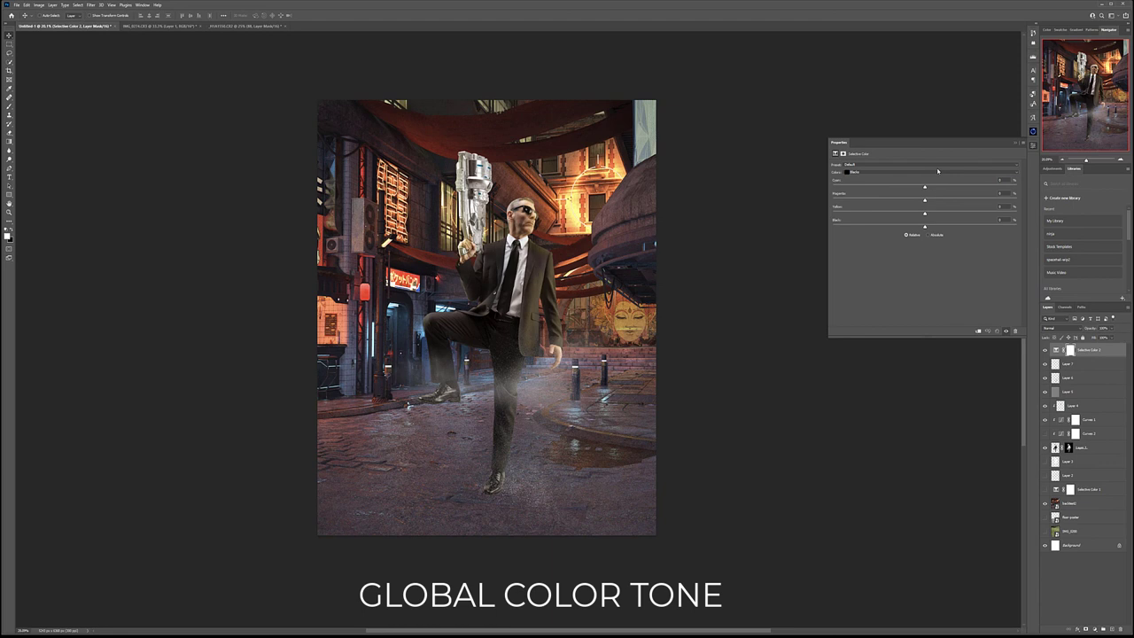
drag(925, 229, 921, 201)
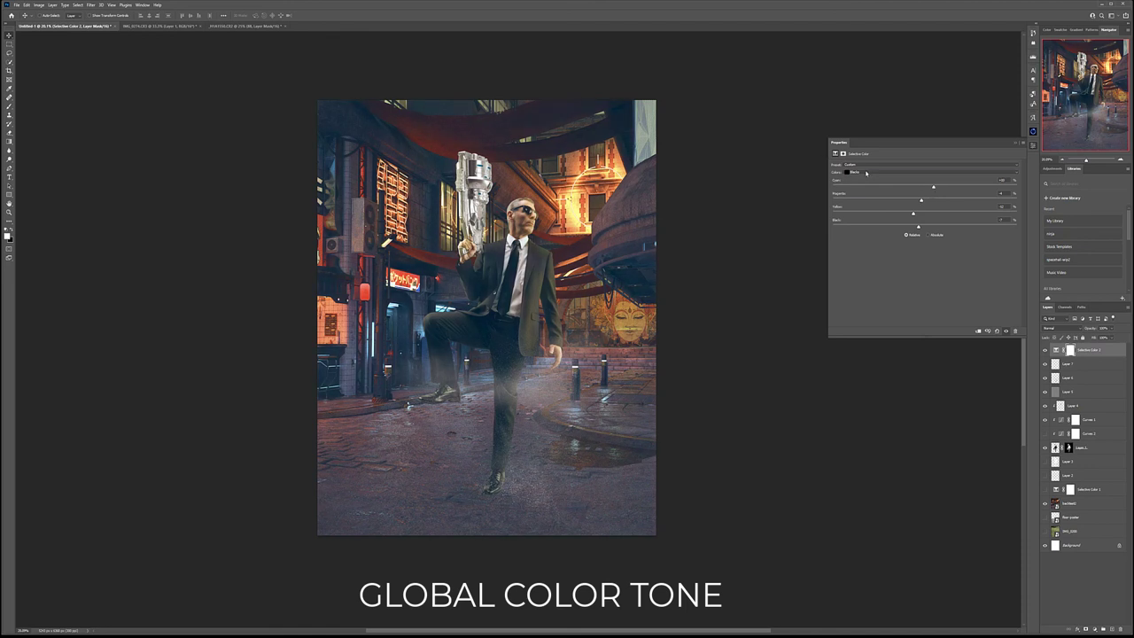
click(865, 173)
click(934, 211)
drag(929, 216, 928, 216)
drag(925, 188, 918, 189)
click(1091, 364)
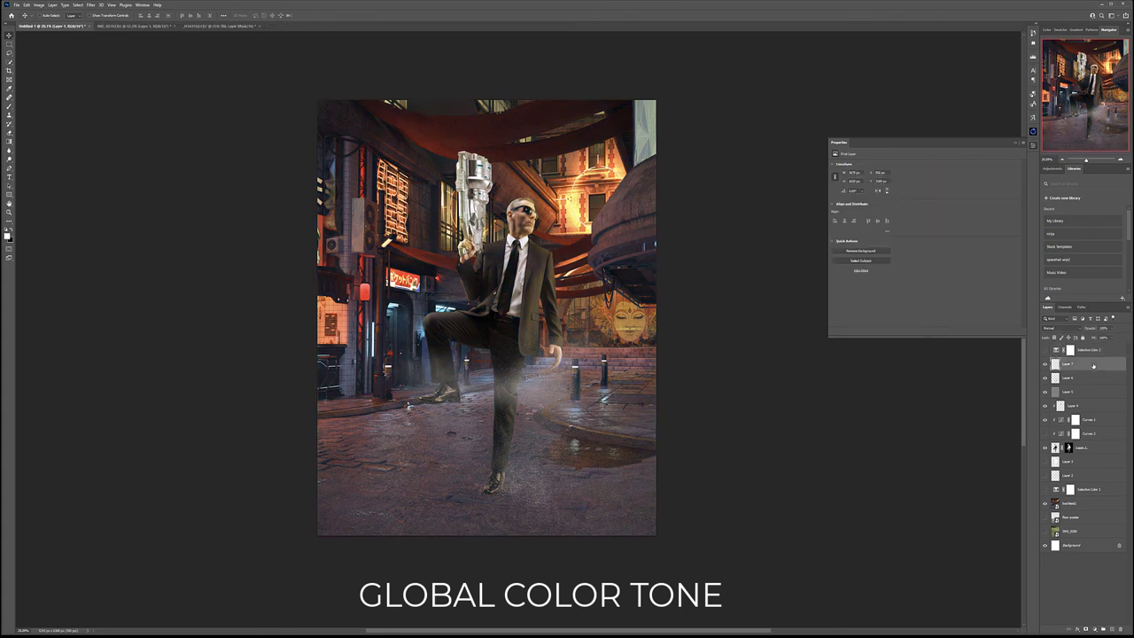
- Stamp all visible layers onto a merged copy and launch Filter Forge 10 on it
key(ctrl+shift+alt+e)
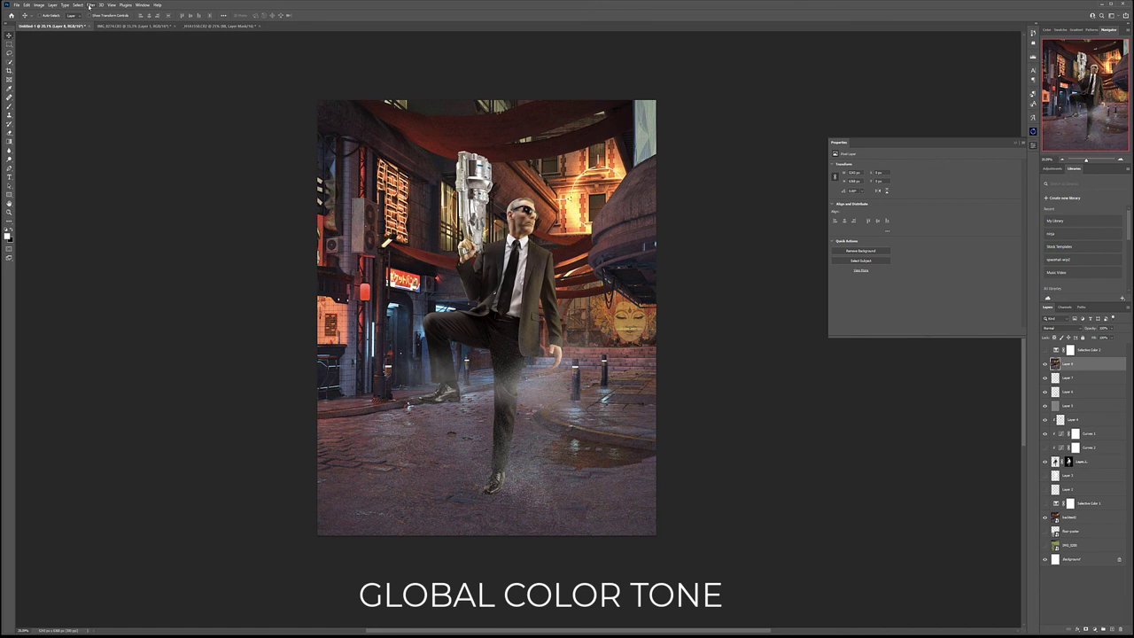
click(89, 5)
click(185, 159)
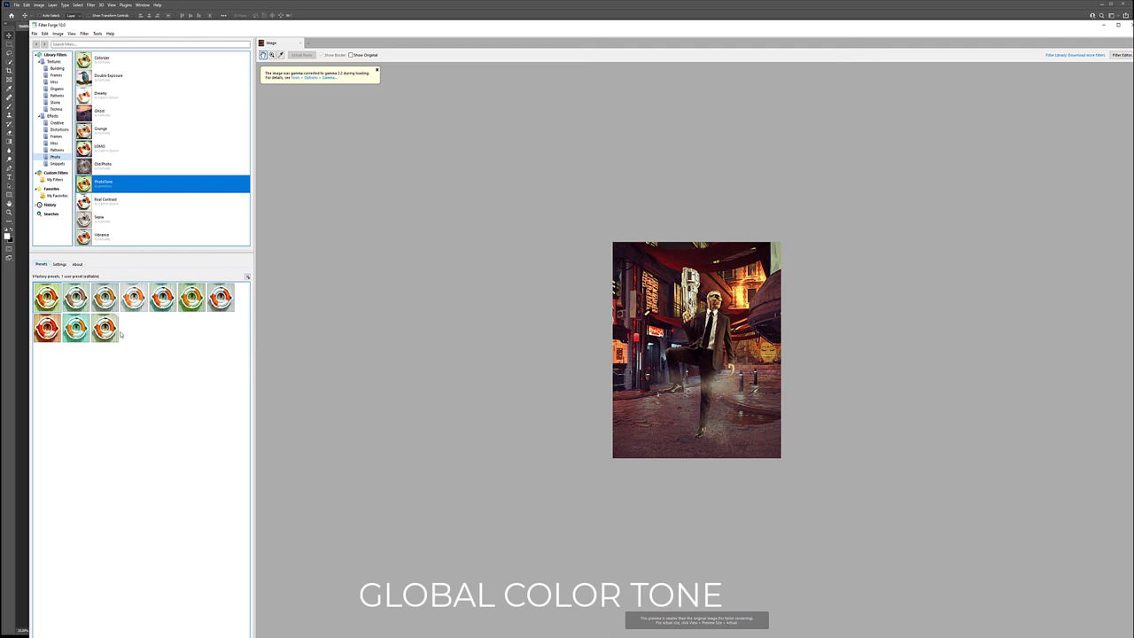
- Preview a grainy PhotoTone preset in Filter Forge, then switch back to Photoshop
click(113, 332)
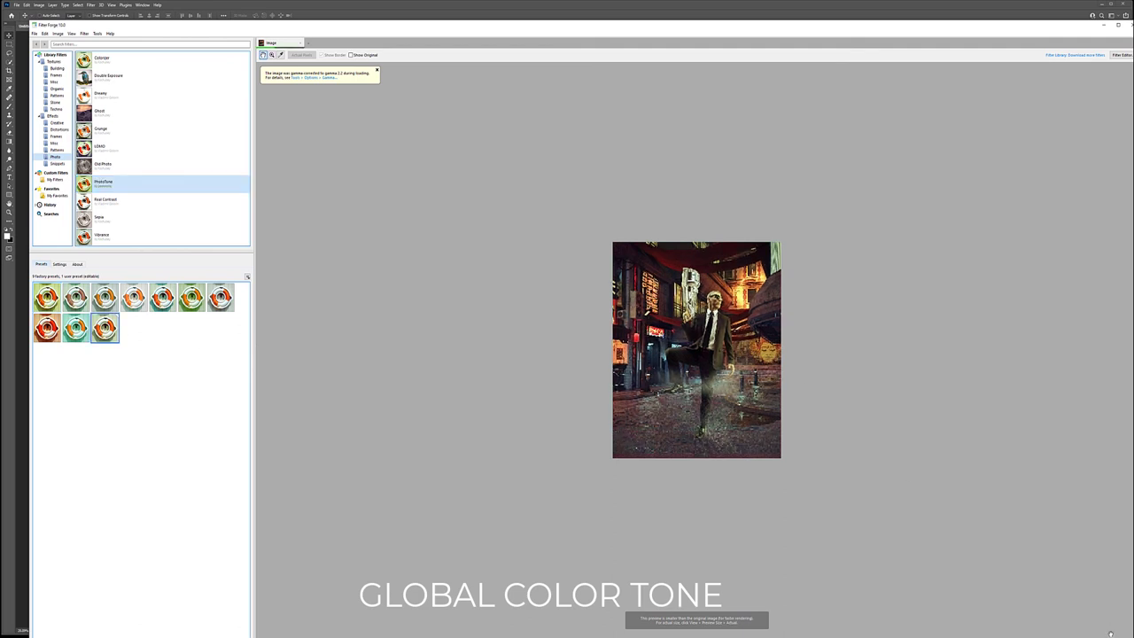
key(alt+Tab)
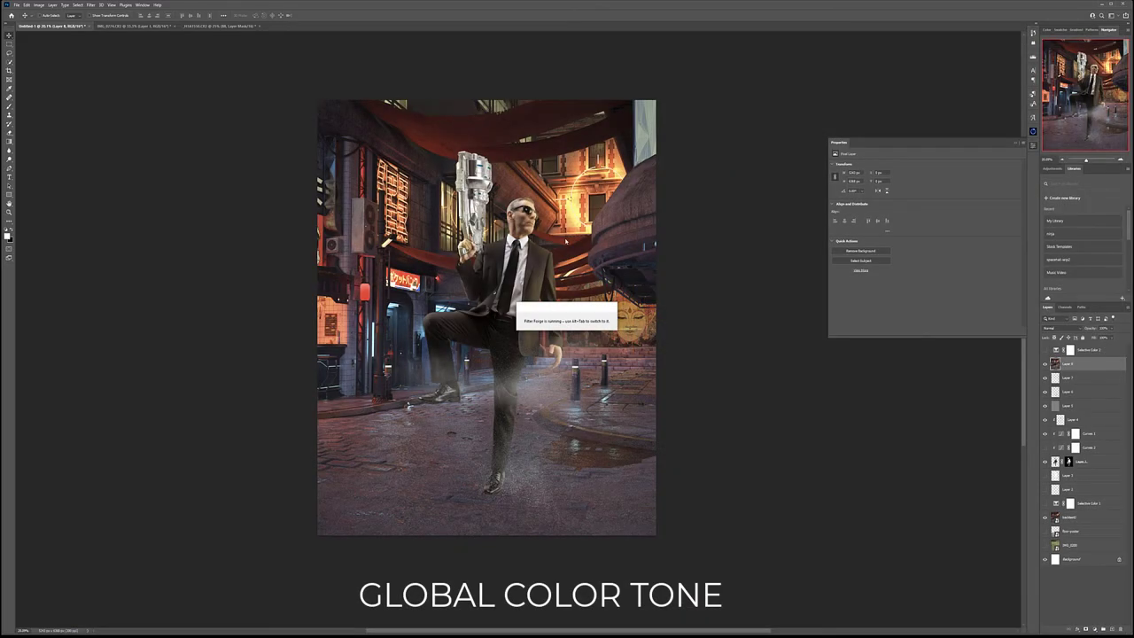